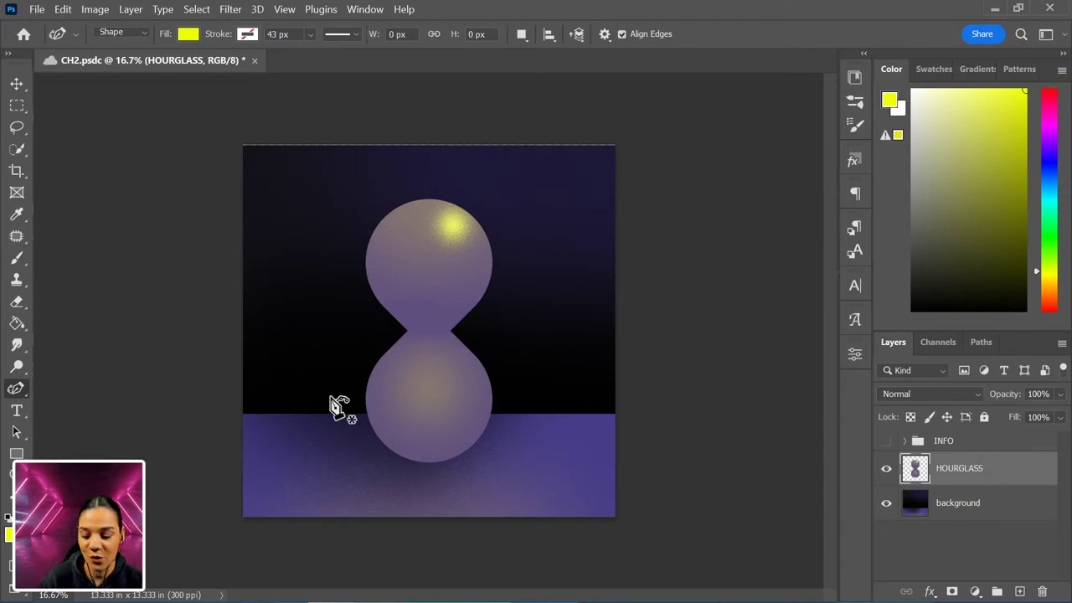
{"action": "key", "text": "ctrl+plus"}
{"action": "key", "text": "ctrl+plus"}
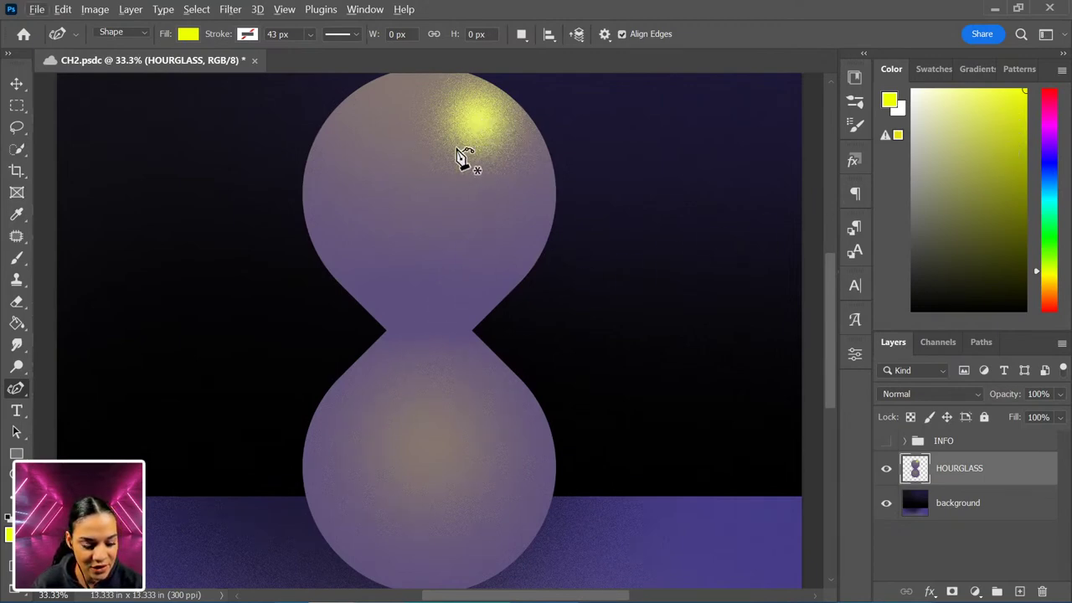
{"action": "left_click_drag", "start_coordinate": [531, 467], "coordinate": [606, 401]}
{"action": "left_click_drag", "start_coordinate": [616, 360], "coordinate": [596, 369]}
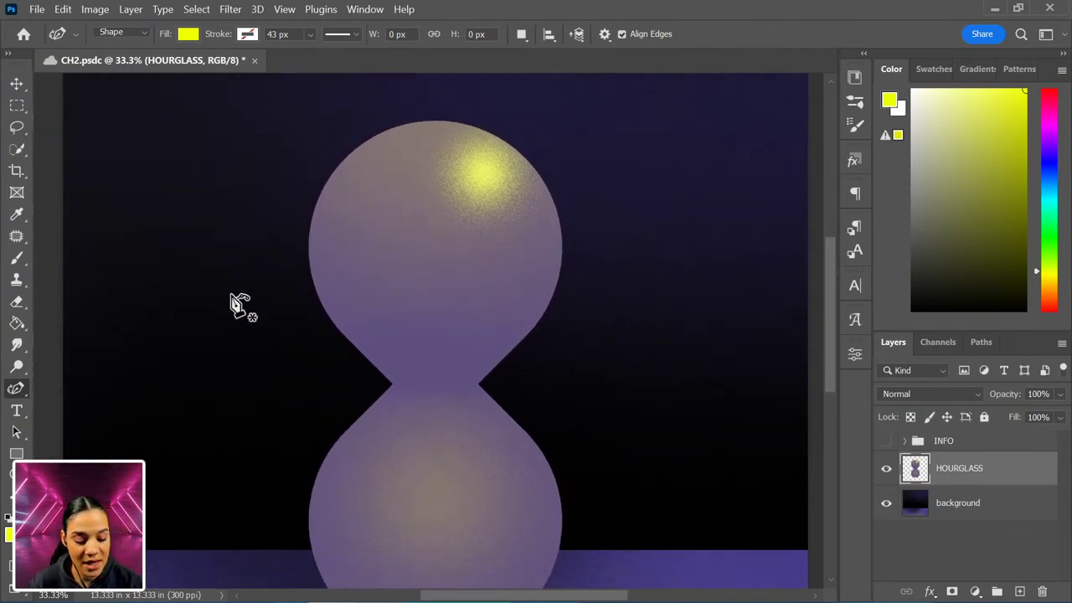
{"action": "left_click", "coordinate": [17, 390]}
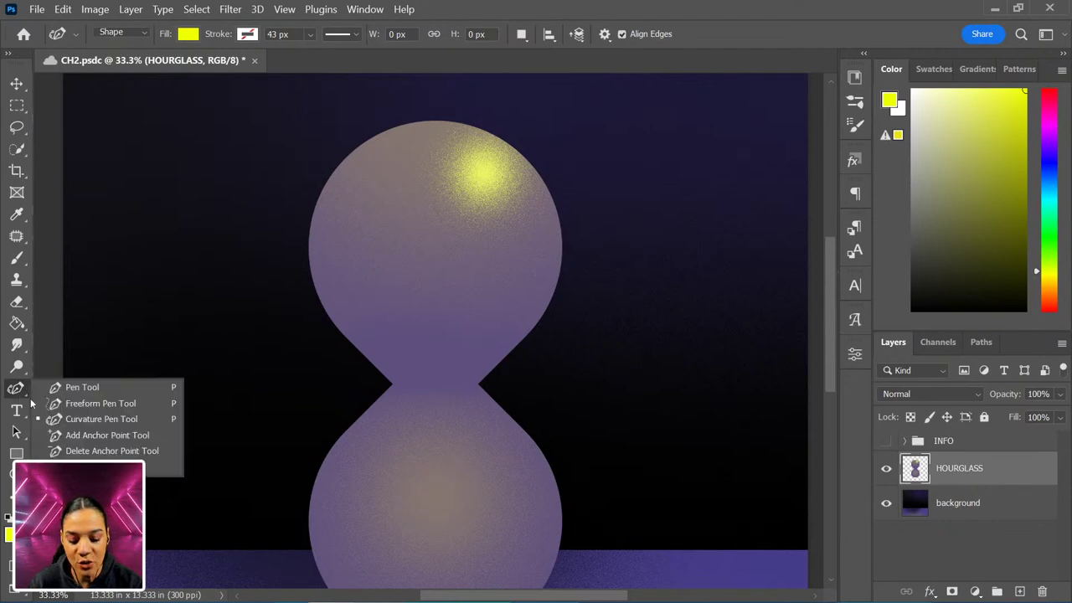
{"action": "left_click", "coordinate": [82, 388]}
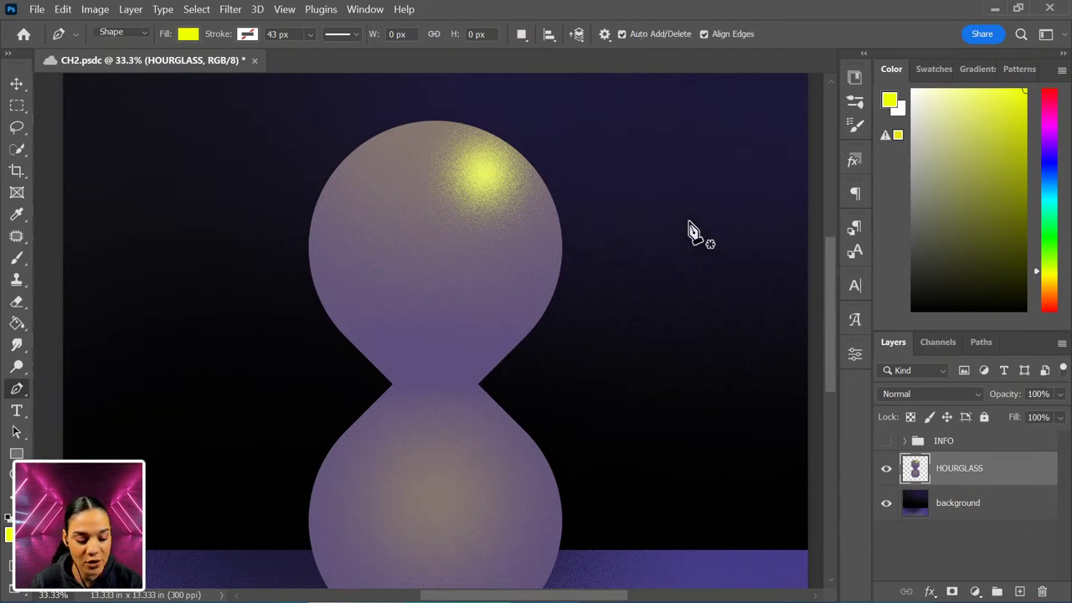
{"action": "left_click", "coordinate": [192, 347]}
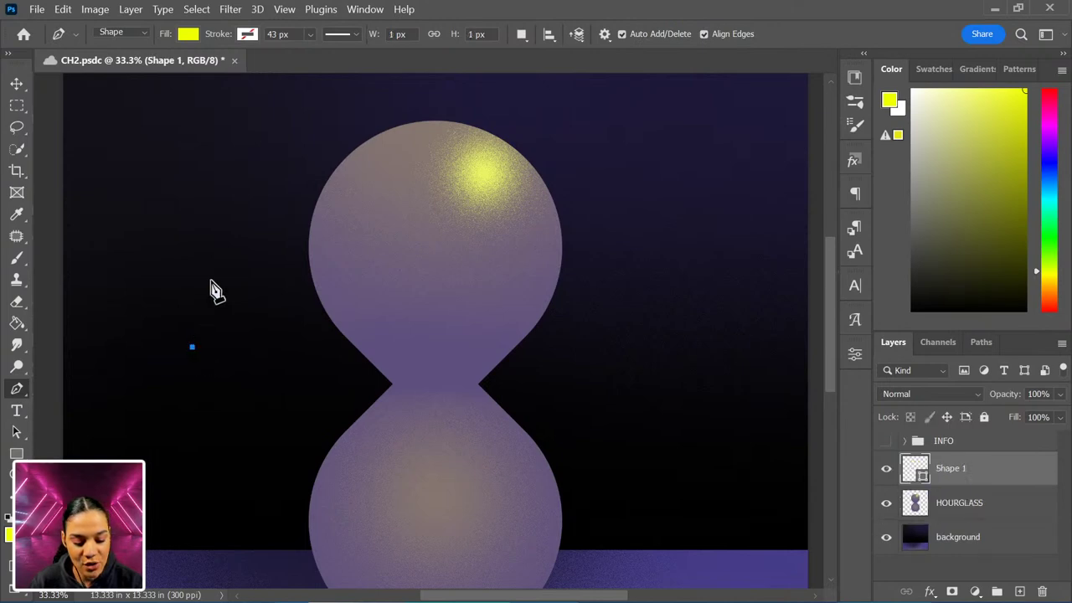
{"action": "left_click", "coordinate": [235, 204]}
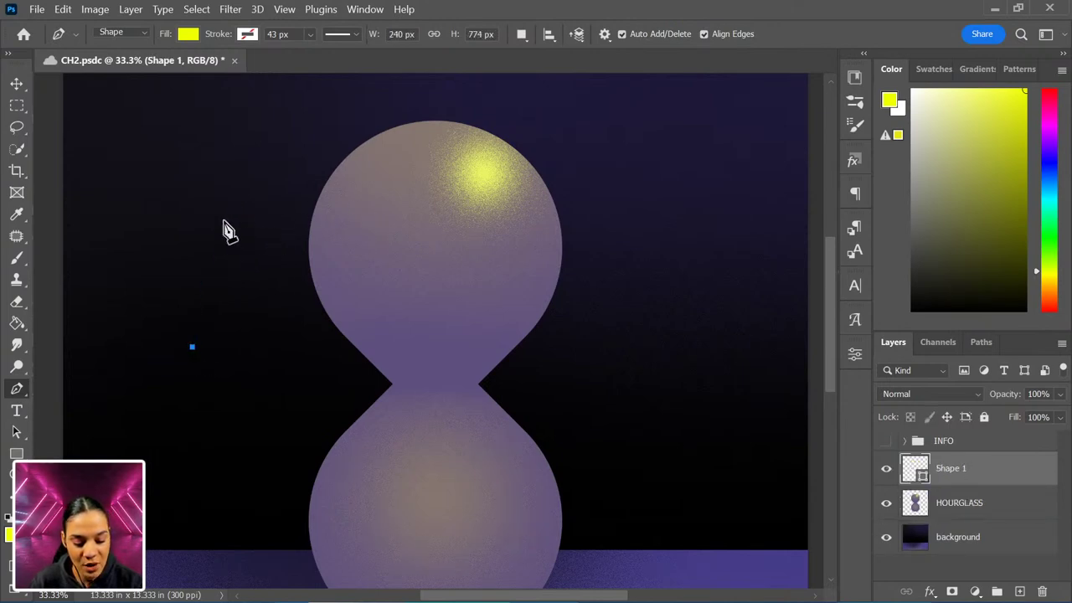
{"action": "left_click_drag", "start_coordinate": [235, 209], "coordinate": [327, 178]}
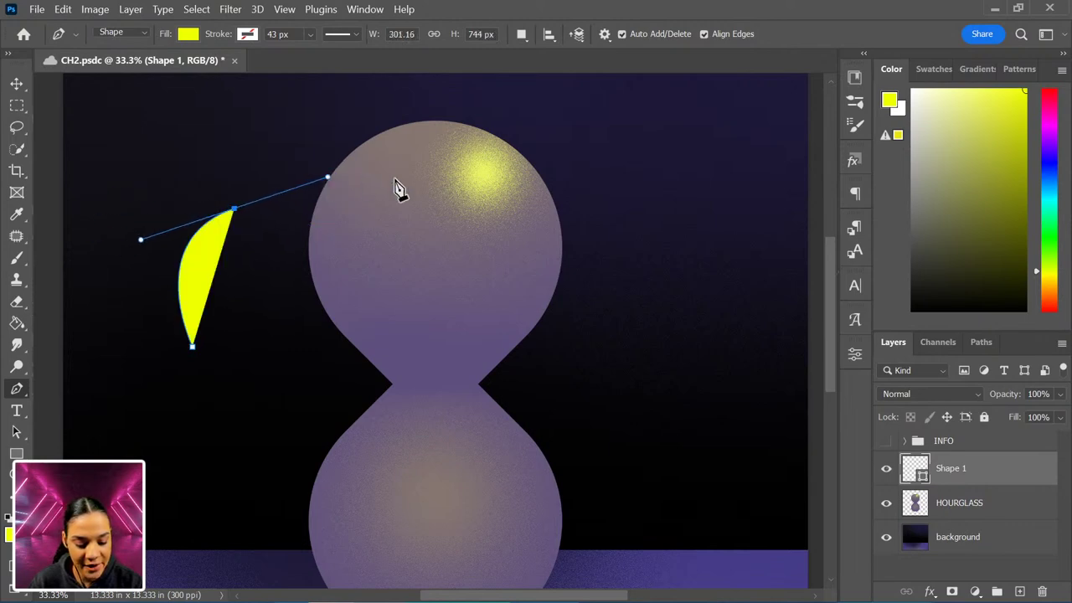
{"action": "left_click", "coordinate": [385, 99]}
{"action": "left_click_drag", "start_coordinate": [622, 153], "coordinate": [770, 312]}
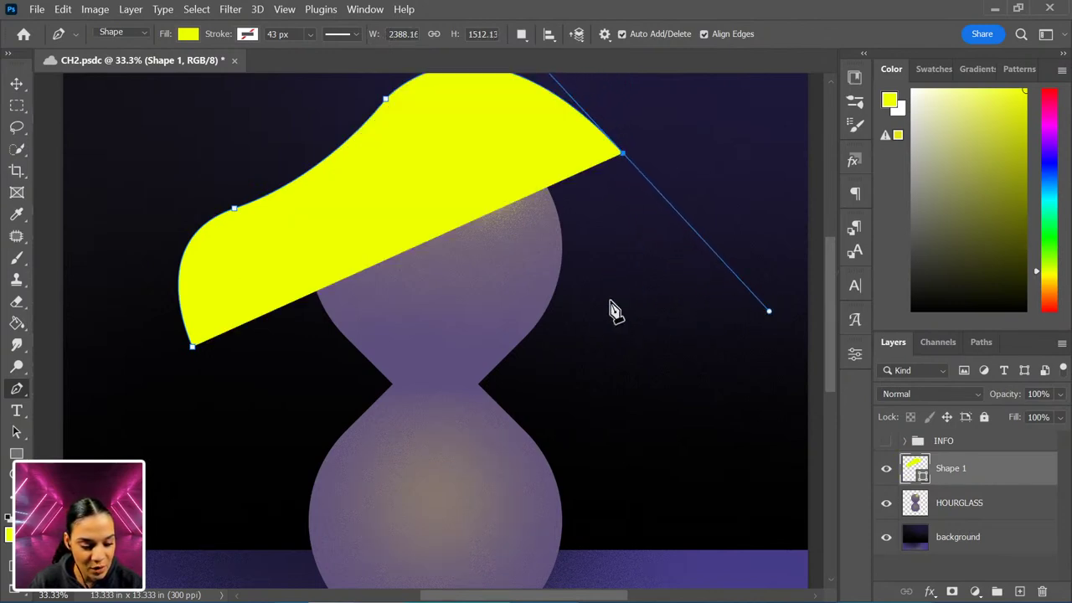
{"action": "left_click", "coordinate": [470, 419]}
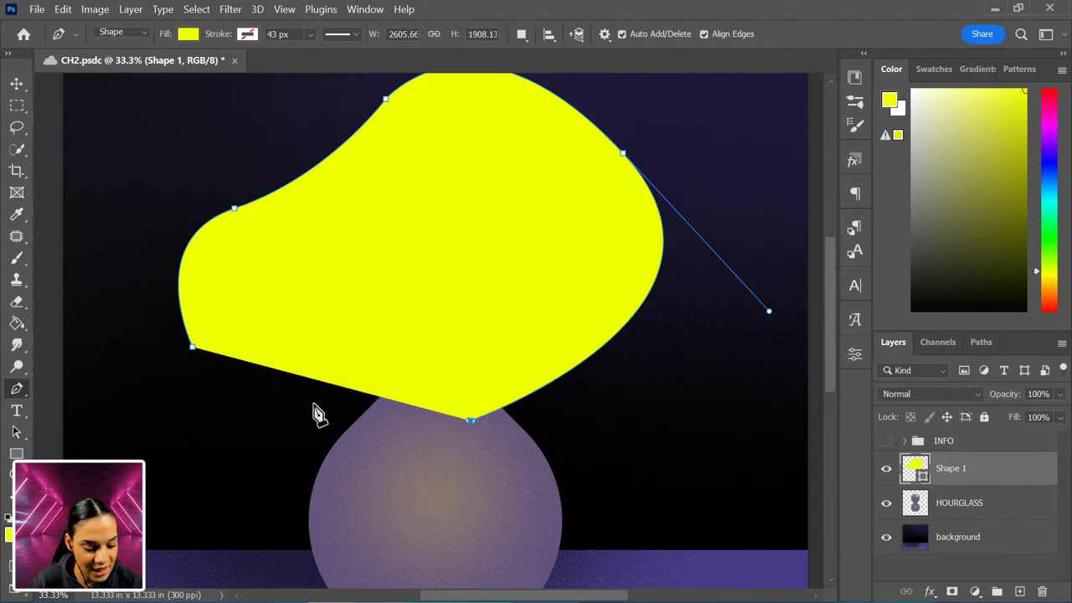
{"action": "left_click_drag", "start_coordinate": [287, 435], "coordinate": [267, 486]}
{"action": "key", "text": "ctrl+z"}
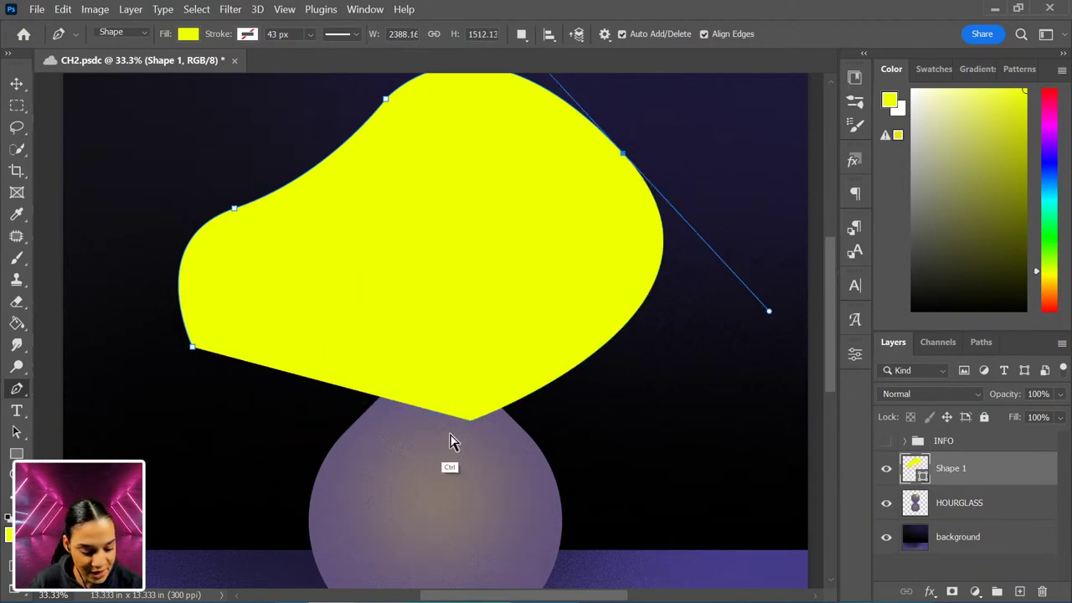
{"action": "key", "text": "ctrl+z"}
{"action": "left_click_drag", "start_coordinate": [490, 416], "coordinate": [399, 427]}
{"action": "left_click_drag", "start_coordinate": [322, 414], "coordinate": [215, 402]}
{"action": "left_click_drag", "start_coordinate": [281, 326], "coordinate": [303, 300]}
{"action": "left_click_drag", "start_coordinate": [219, 346], "coordinate": [211, 386]}
{"action": "left_click", "coordinate": [194, 348]}
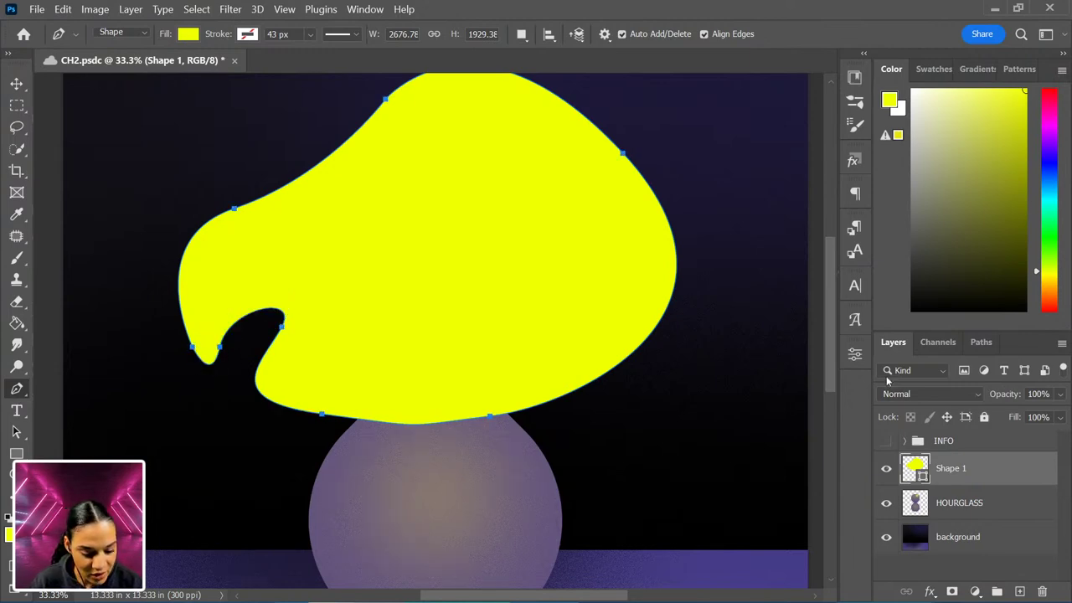
{"action": "left_click_drag", "start_coordinate": [540, 318], "coordinate": [530, 324]}
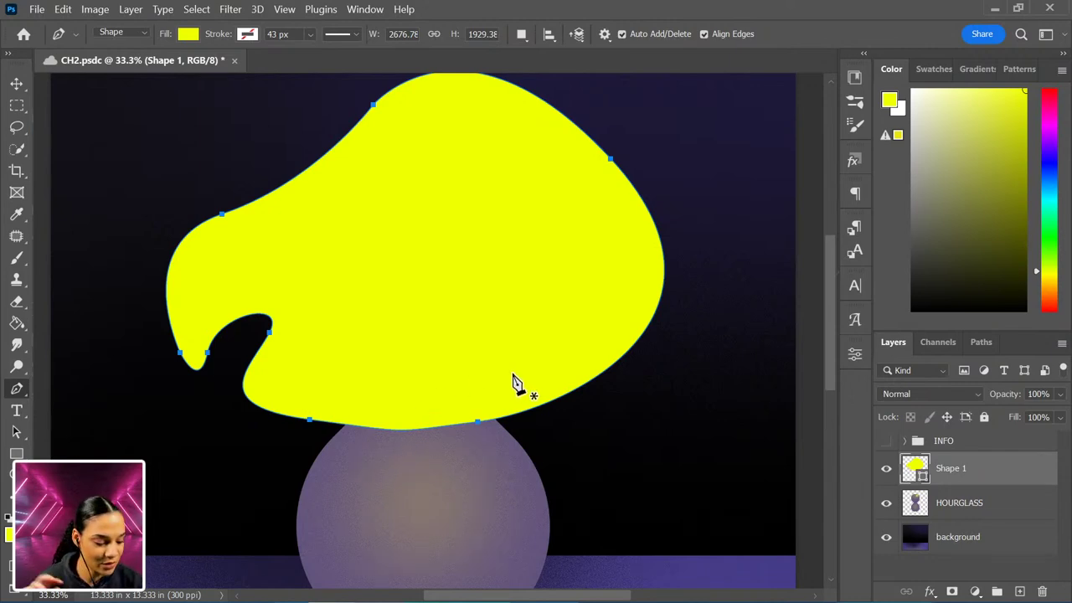
{"action": "key", "text": "Delete"}
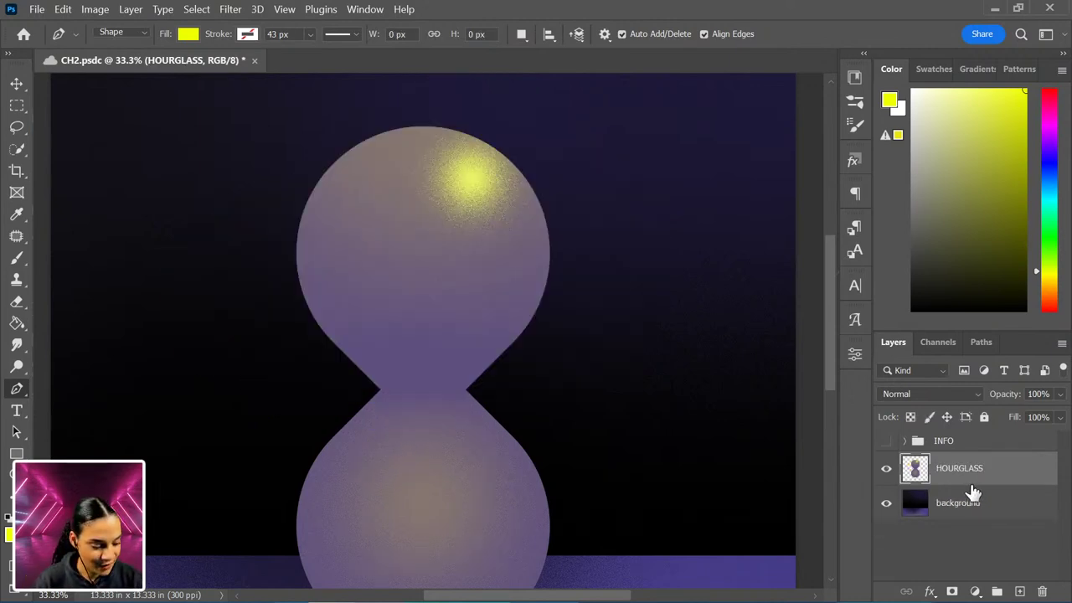
{"action": "right_click", "coordinate": [18, 390]}
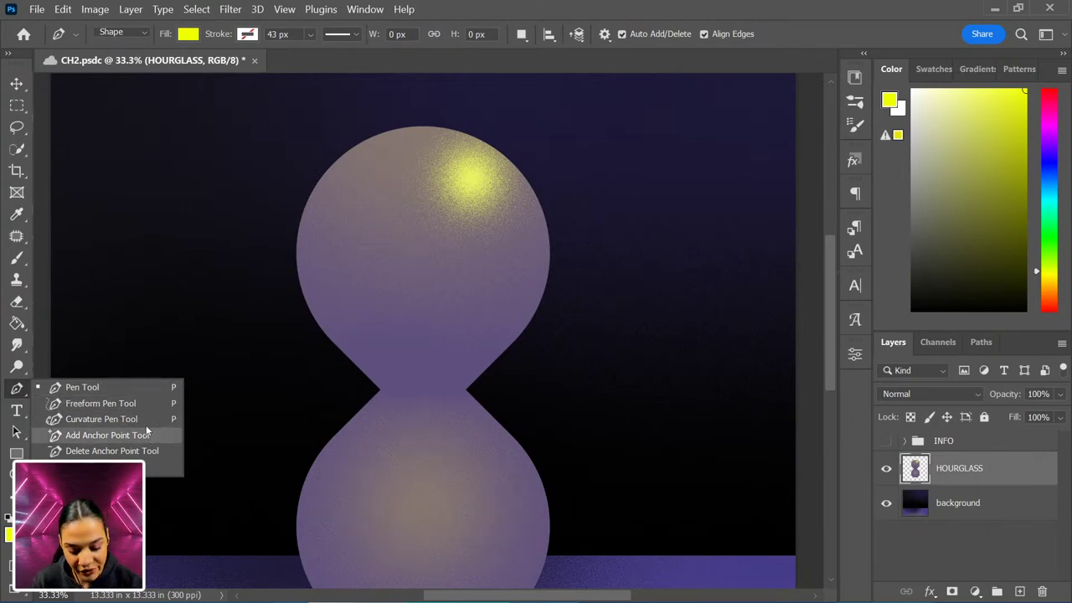
{"action": "left_click", "coordinate": [118, 419]}
{"action": "left_click", "coordinate": [199, 333]}
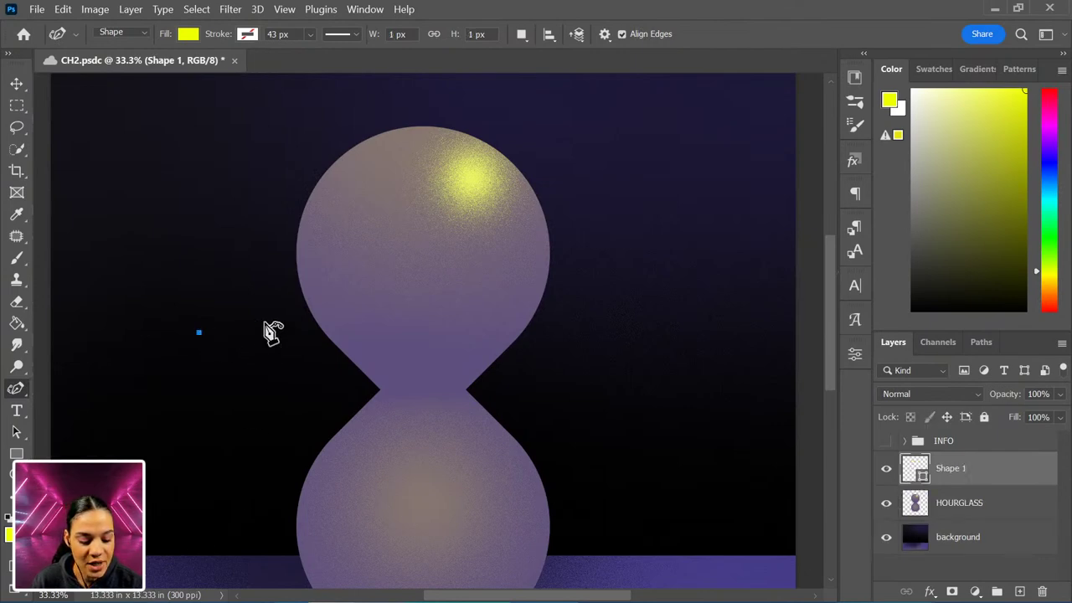
{"action": "left_click", "coordinate": [361, 256]}
{"action": "left_click", "coordinate": [527, 356]}
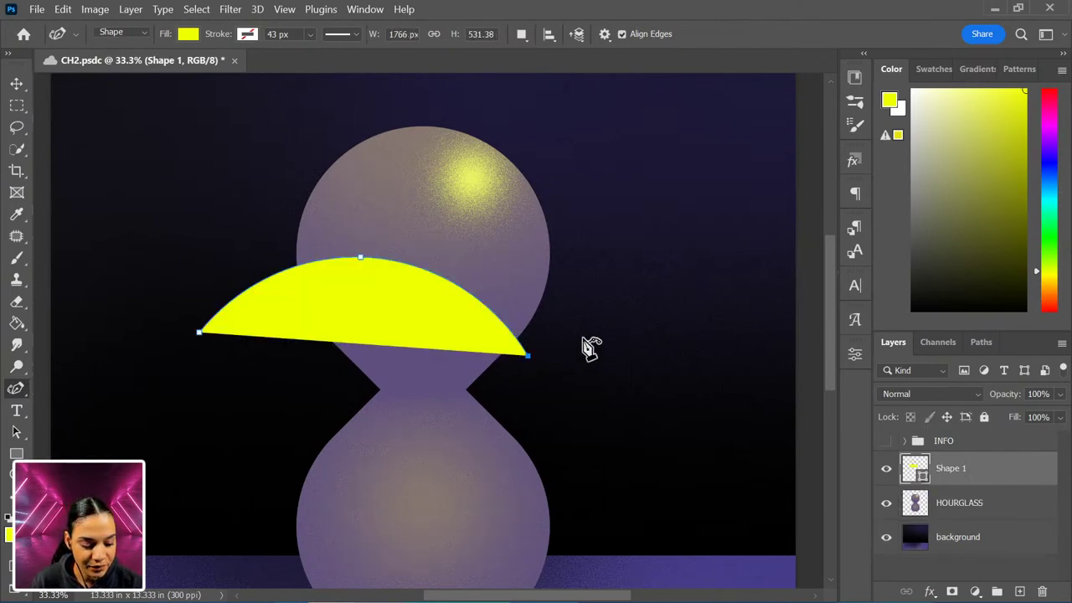
{"action": "left_click", "coordinate": [467, 496]}
{"action": "left_click", "coordinate": [251, 503]}
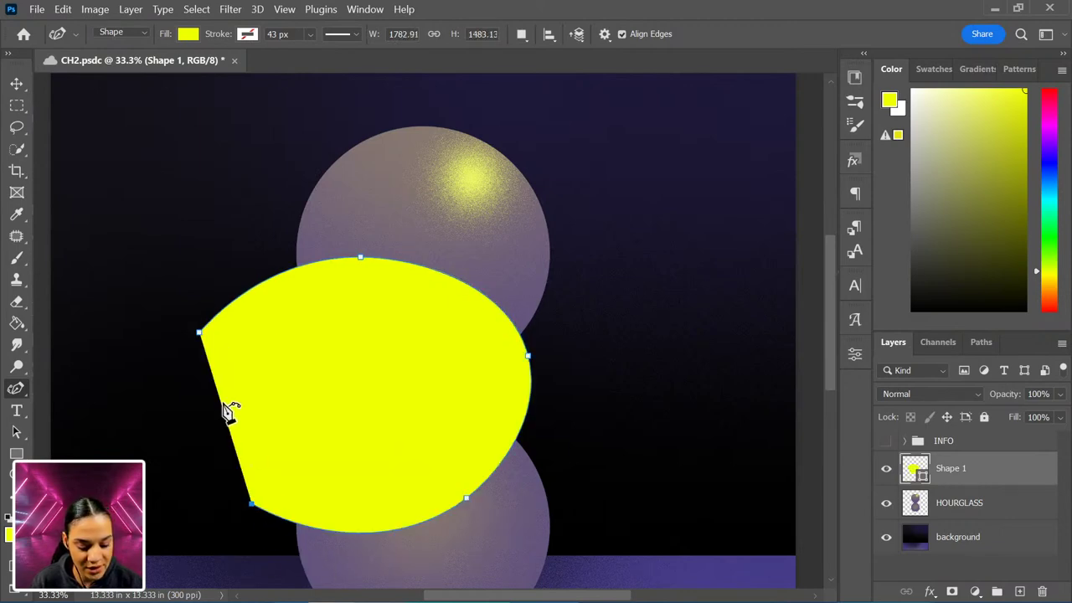
{"action": "left_click", "coordinate": [199, 334]}
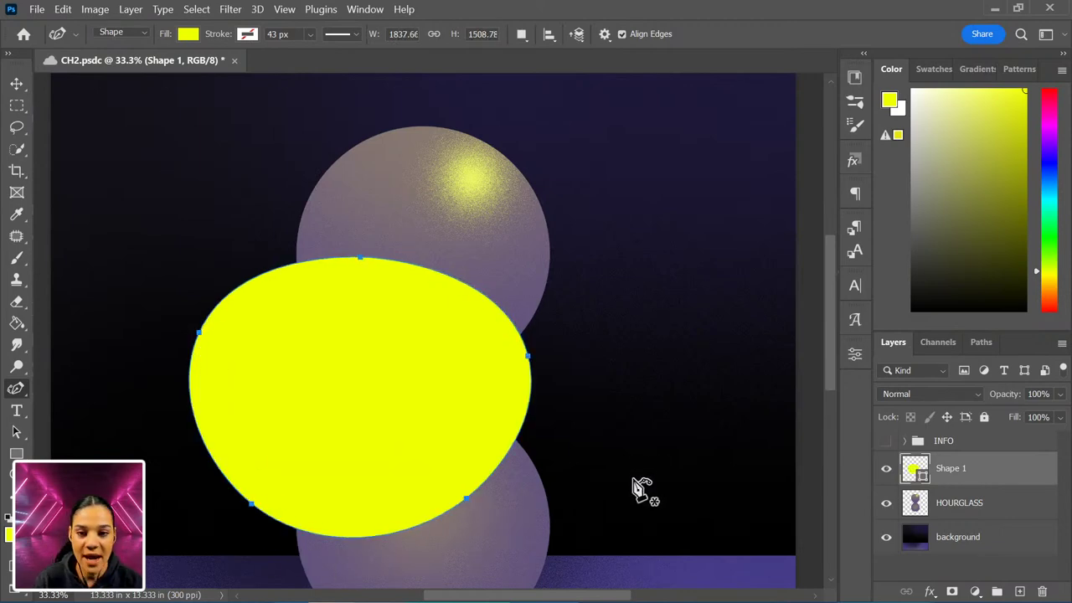
{"action": "left_click", "coordinate": [478, 196]}
{"action": "left_click", "coordinate": [536, 294]}
{"action": "left_click", "coordinate": [688, 275]}
{"action": "left_click", "coordinate": [741, 207]}
{"action": "left_click", "coordinate": [683, 188]}
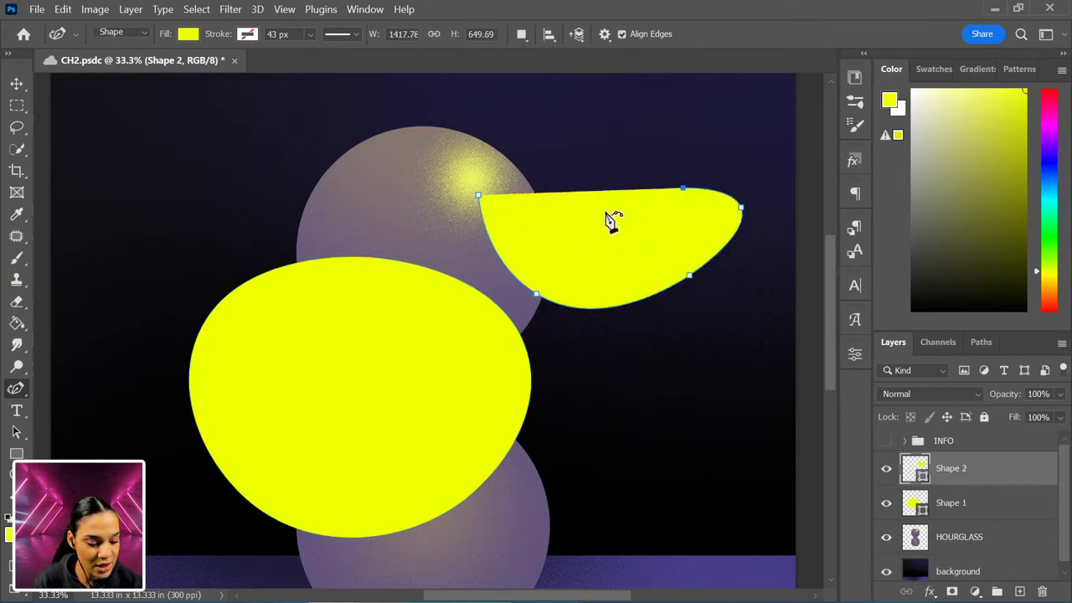
{"action": "left_click", "coordinate": [602, 218]}
{"action": "left_click", "coordinate": [543, 217]}
{"action": "left_click", "coordinate": [523, 171]}
{"action": "left_click", "coordinate": [484, 167]}
{"action": "left_click", "coordinate": [477, 196]}
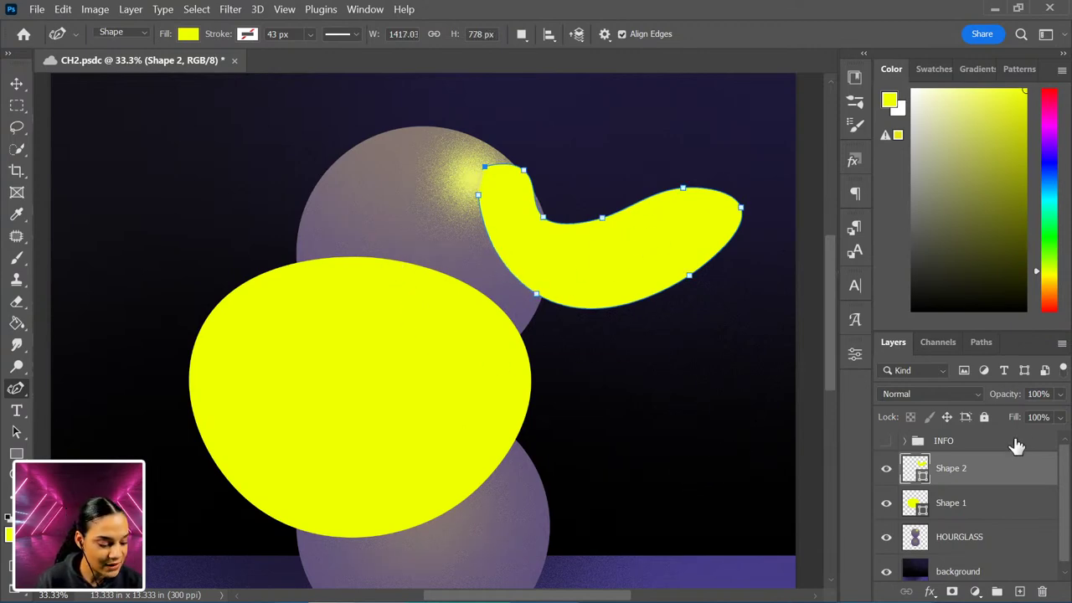
{"action": "key", "text": "Delete"}
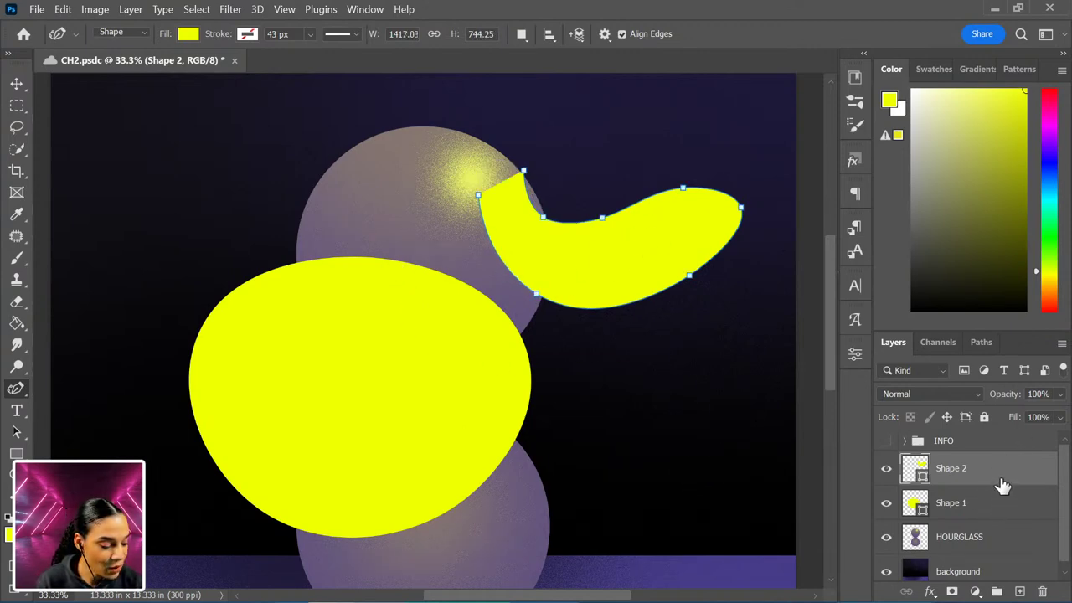
{"action": "left_click", "coordinate": [1004, 506], "text": "shift"}
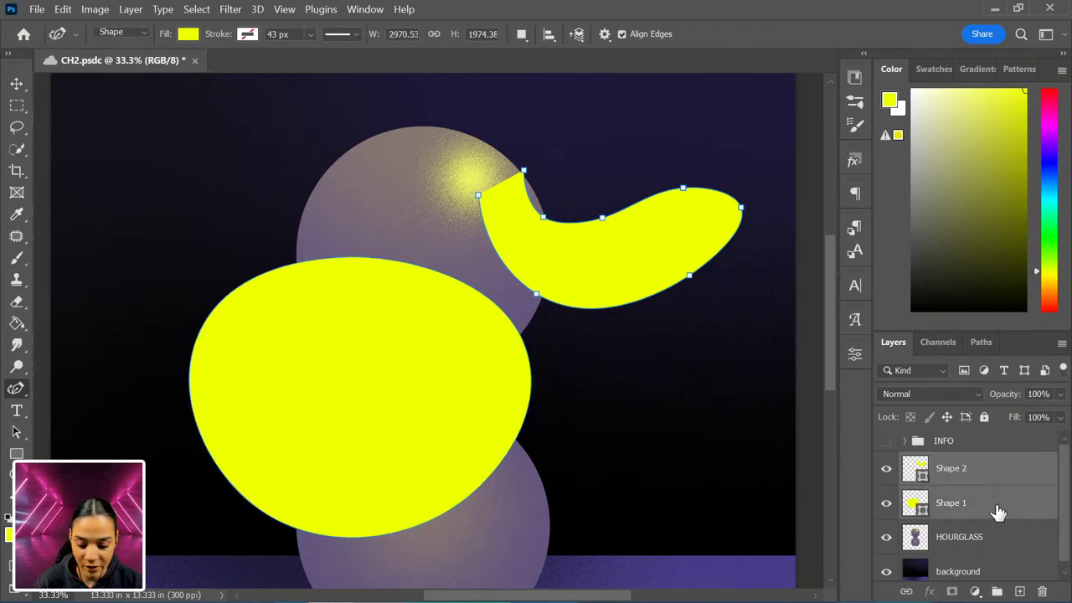
{"action": "key", "text": "Delete"}
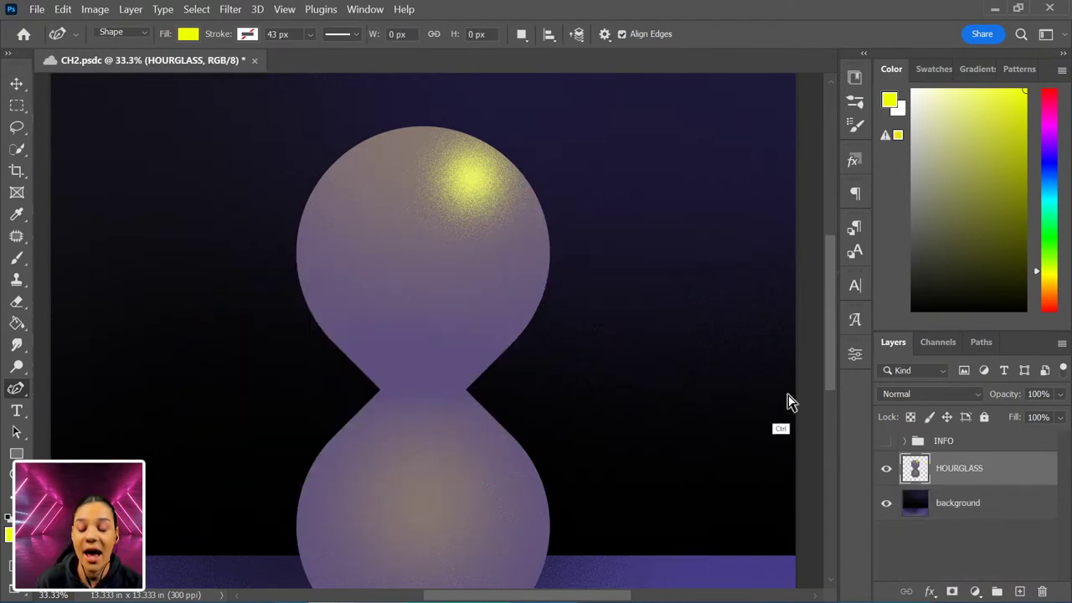
- Zoom in on the upper bulb and draw a closed wavy band across its middle with the Curvature Pen
{"action": "key", "text": "ctrl+plus"}
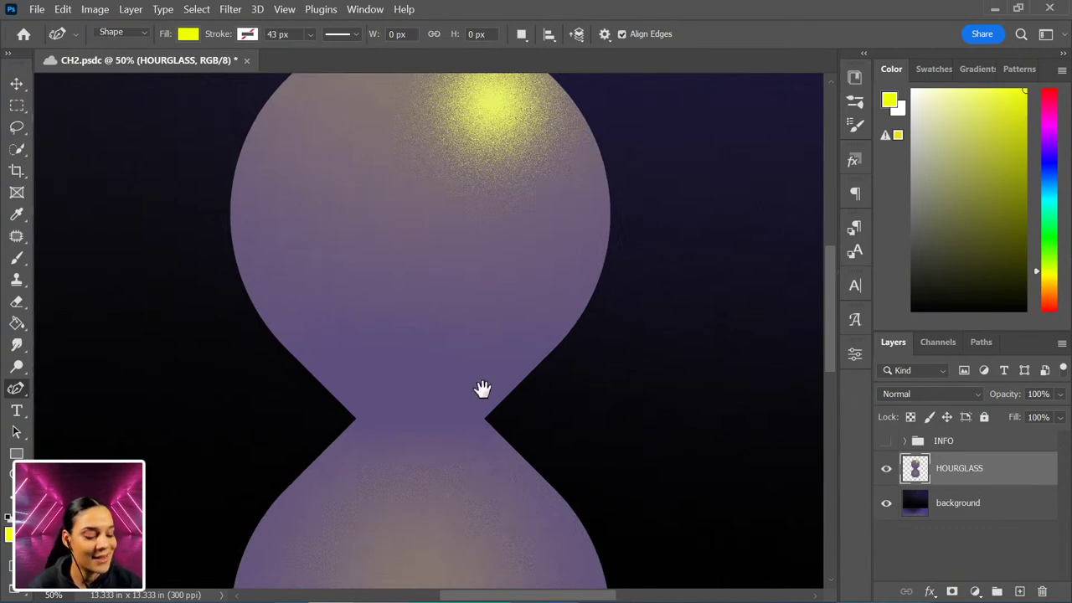
{"action": "scroll", "coordinate": [450, 410], "scroll_direction": "up", "scroll_amount": 3}
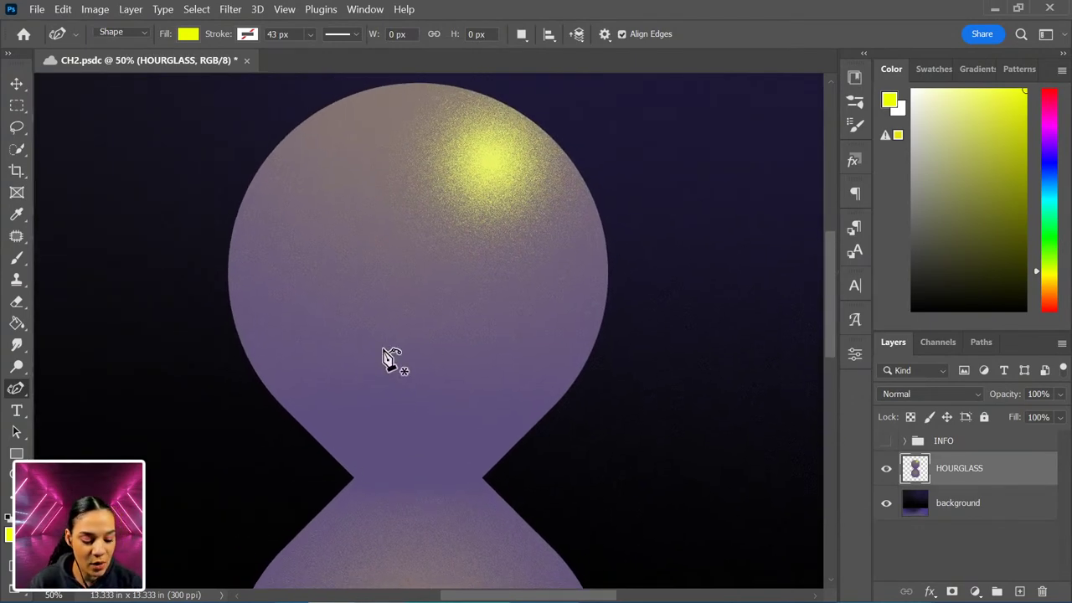
{"action": "left_click", "coordinate": [217, 322]}
{"action": "left_click", "coordinate": [634, 321]}
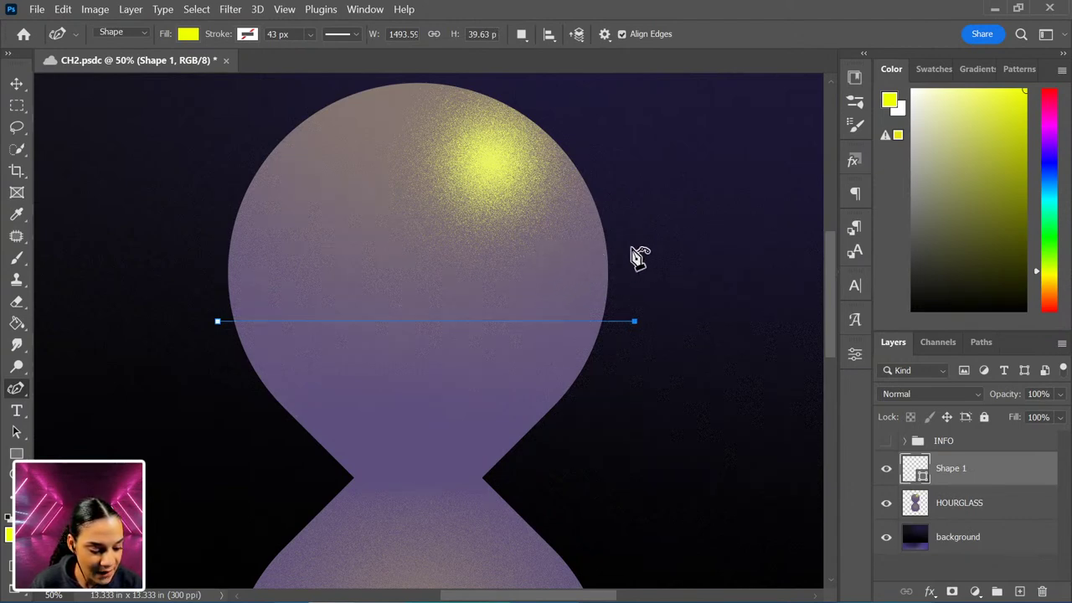
{"action": "left_click_drag", "start_coordinate": [614, 228], "coordinate": [472, 254]}
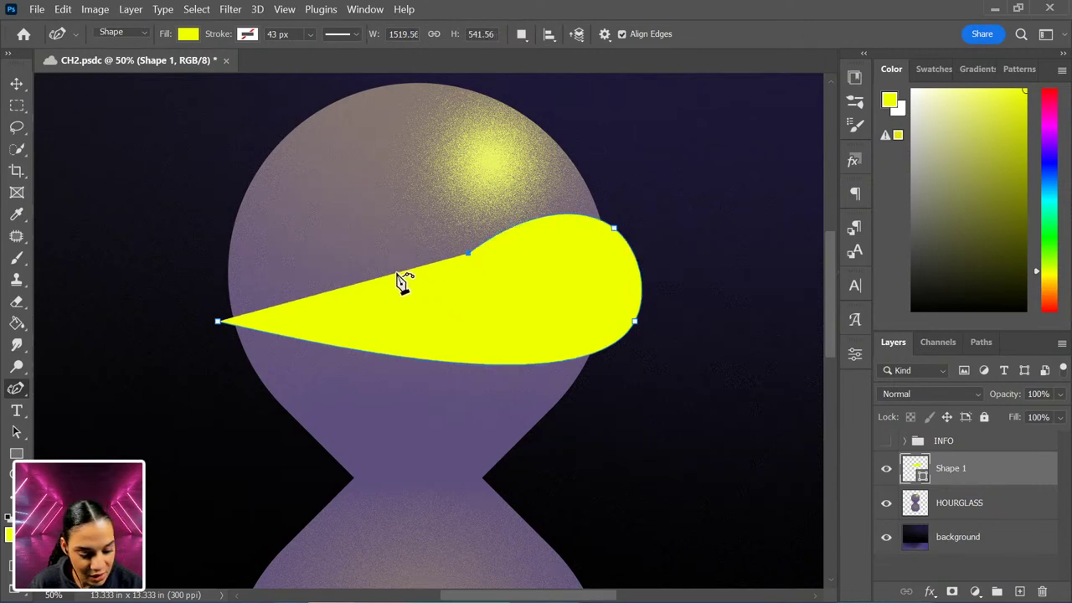
{"action": "left_click_drag", "start_coordinate": [357, 282], "coordinate": [221, 332]}
{"action": "left_click", "coordinate": [217, 322]}
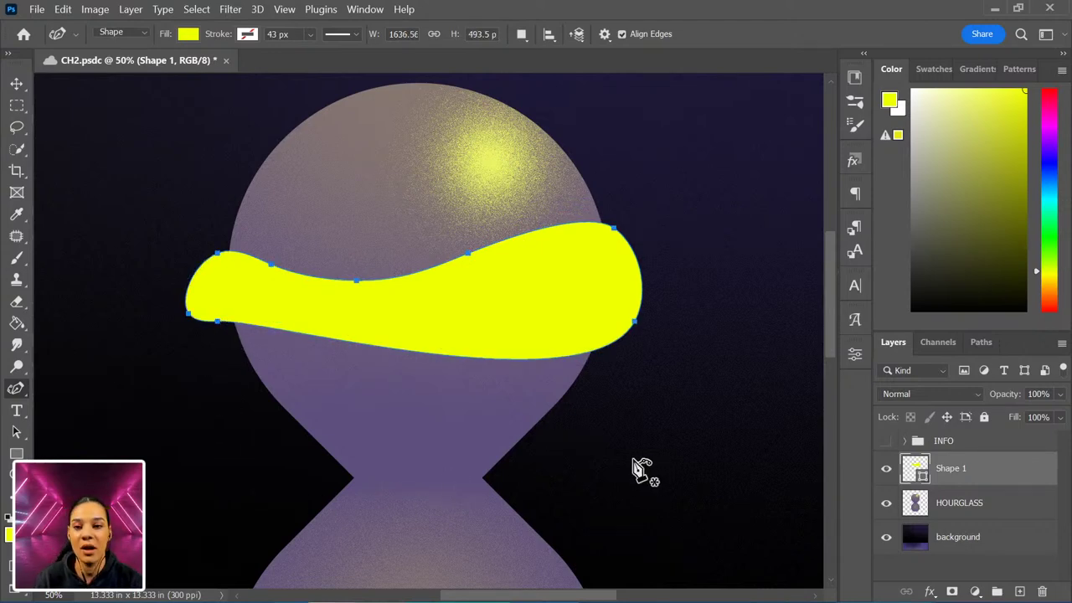
- Clip the yellow band's Shape 1 layer to the HOURGLASS layer
{"action": "right_click", "coordinate": [997, 483]}
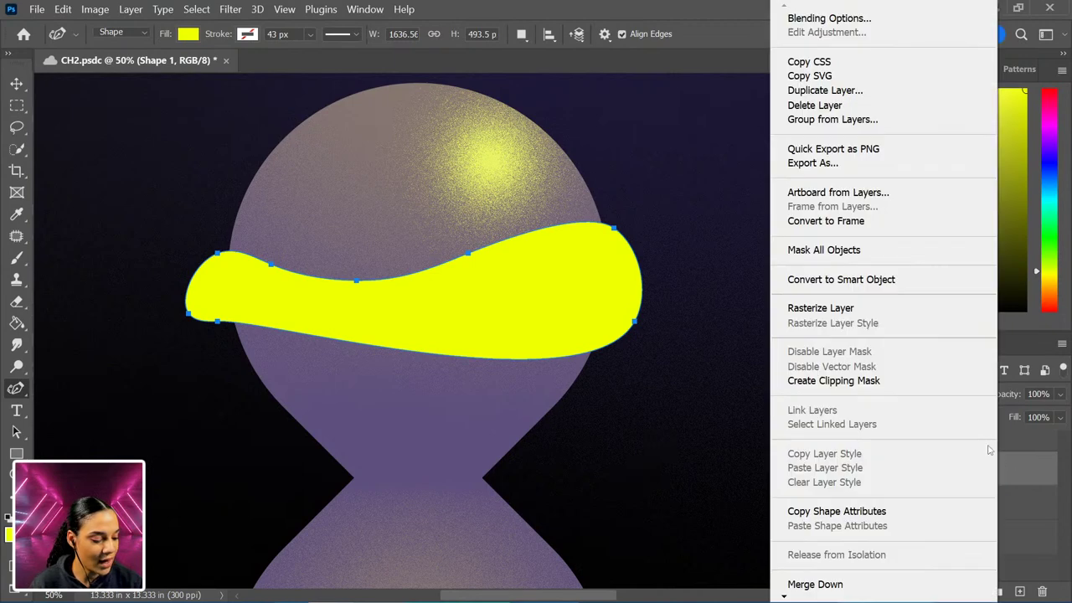
{"action": "left_click", "coordinate": [880, 382]}
{"action": "left_click", "coordinate": [1001, 444]}
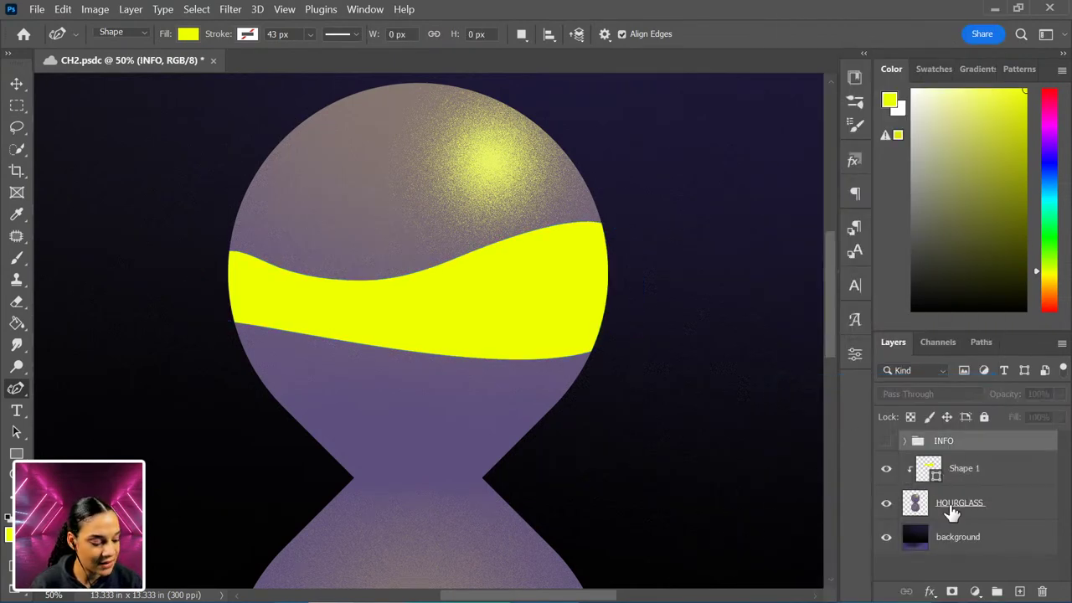
{"action": "scroll", "coordinate": [472, 394], "scroll_direction": "up", "scroll_amount": 2}
{"action": "scroll", "coordinate": [486, 359], "scroll_direction": "down", "scroll_amount": 2}
{"action": "scroll", "coordinate": [486, 383], "scroll_direction": "up", "scroll_amount": 1}
{"action": "scroll", "coordinate": [518, 374], "scroll_direction": "down", "scroll_amount": 2}
- Rotate the Shape 1 band about -4.5° so it tilts gently across the upper bulb
{"action": "left_click", "coordinate": [1004, 470]}
{"action": "key", "text": "ctrl+t"}
{"action": "left_click_drag", "start_coordinate": [726, 317], "coordinate": [730, 296]}
{"action": "key", "text": "Return"}
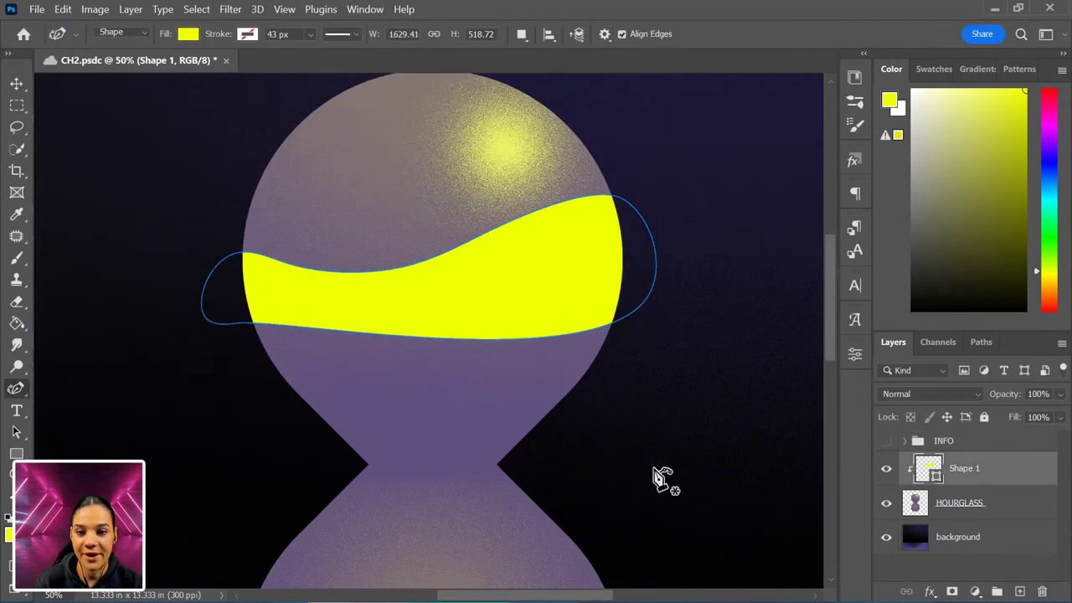
{"action": "scroll", "coordinate": [654, 468], "scroll_direction": "down", "scroll_amount": 3}
{"action": "scroll", "coordinate": [650, 491], "scroll_direction": "up", "scroll_amount": 2}
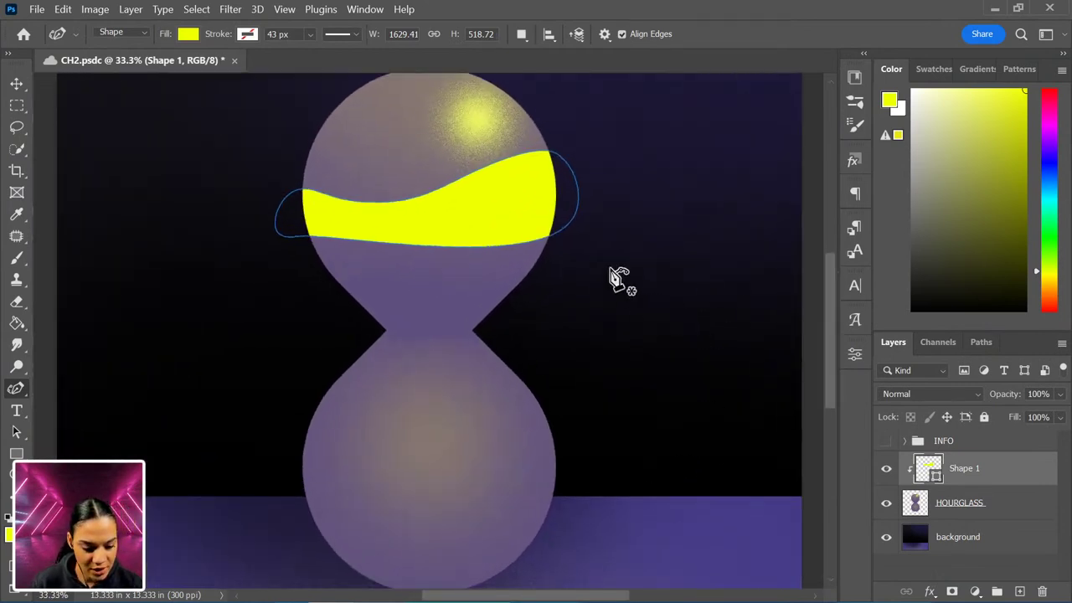
- Drag the band's anchors to reshape its top edge and upper-right curve
{"action": "left_click", "coordinate": [563, 159], "text": "ctrl"}
{"action": "left_click_drag", "start_coordinate": [560, 159], "coordinate": [568, 180]}
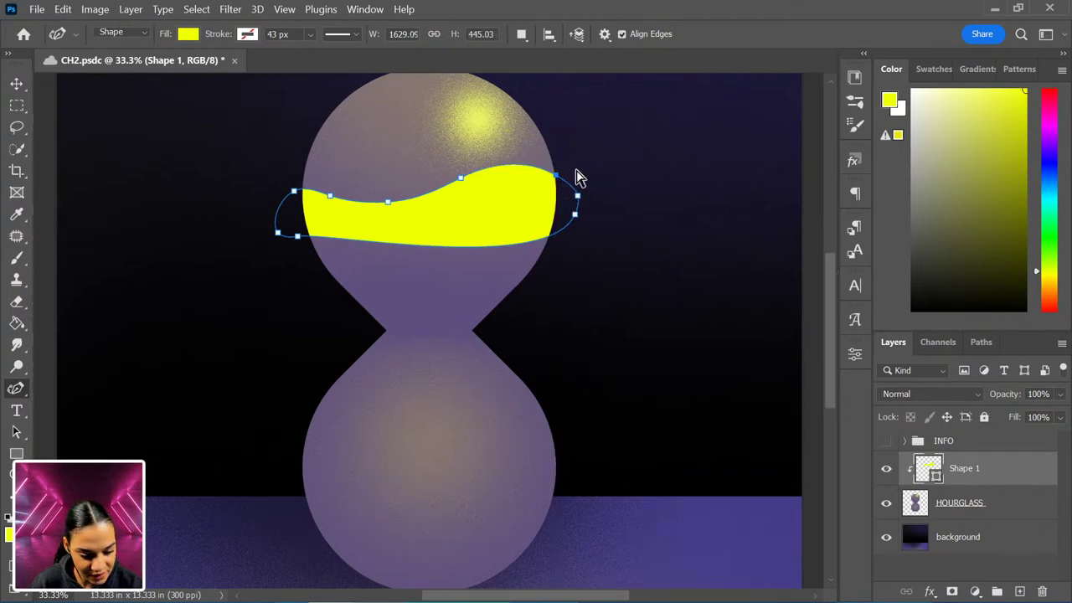
{"action": "left_click_drag", "start_coordinate": [464, 184], "coordinate": [486, 194]}
{"action": "left_click", "coordinate": [580, 196], "text": "ctrl"}
{"action": "left_click_drag", "start_coordinate": [582, 209], "coordinate": [578, 226]}
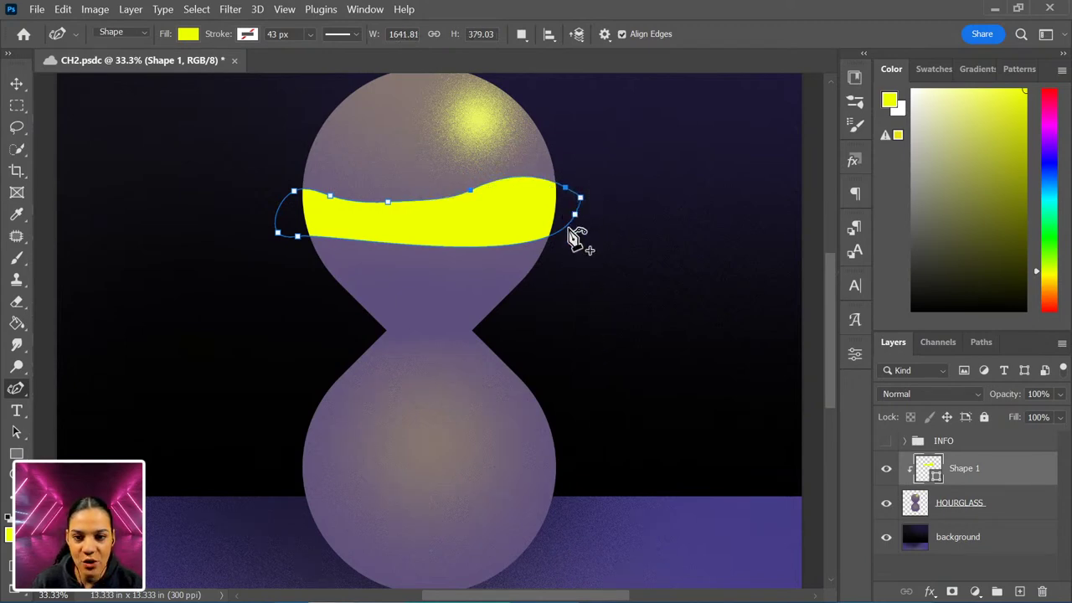
{"action": "left_click_drag", "start_coordinate": [389, 204], "coordinate": [385, 210]}
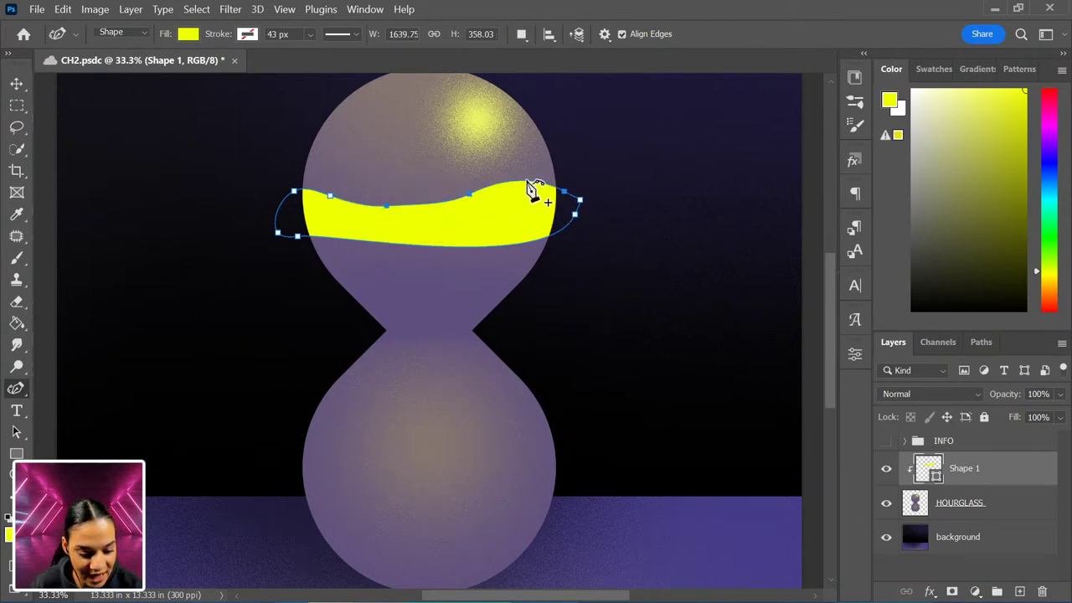
{"action": "left_click_drag", "start_coordinate": [469, 192], "coordinate": [470, 194]}
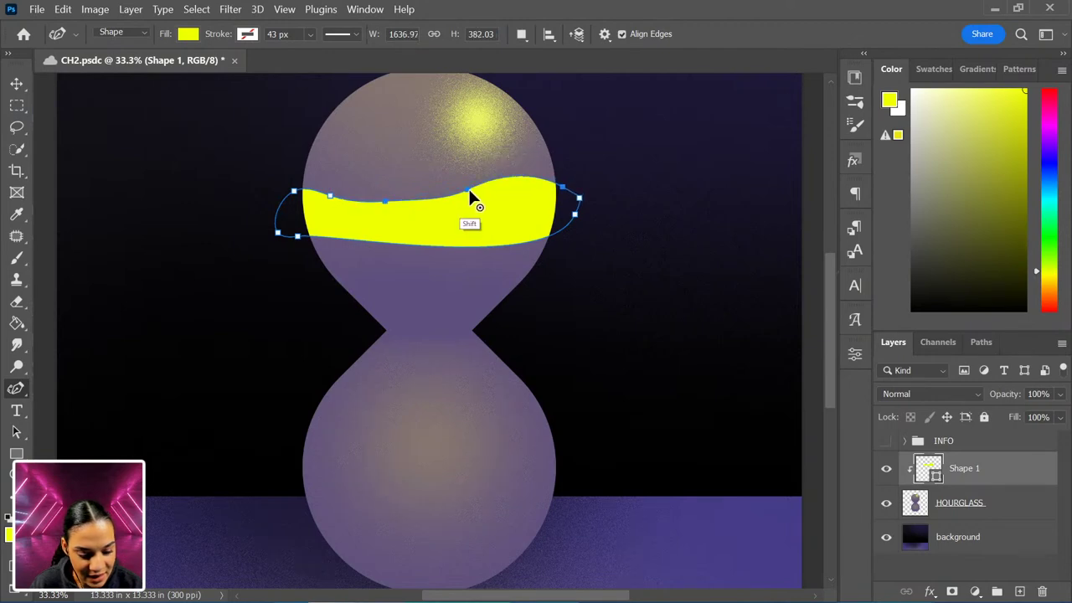
{"action": "mouse_move", "coordinate": [467, 188]}
{"action": "left_mouse_down"}
{"action": "mouse_move", "coordinate": [488, 182]}
{"action": "mouse_move", "coordinate": [472, 180]}
{"action": "left_mouse_up"}
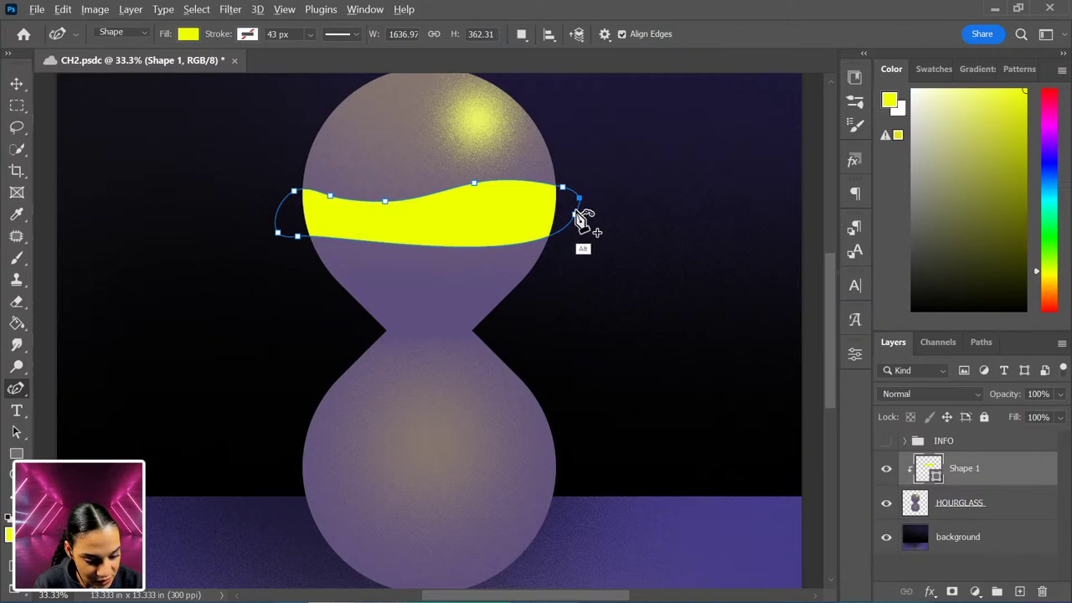
- Reshape the band's lower edge and adjust its lower-left point
{"action": "mouse_move", "coordinate": [577, 220]}
{"action": "left_mouse_down"}
{"action": "mouse_move", "coordinate": [555, 243]}
{"action": "mouse_move", "coordinate": [576, 238]}
{"action": "left_mouse_up"}
{"action": "key", "text": "ctrl+z"}
{"action": "key", "text": "ctrl+z"}
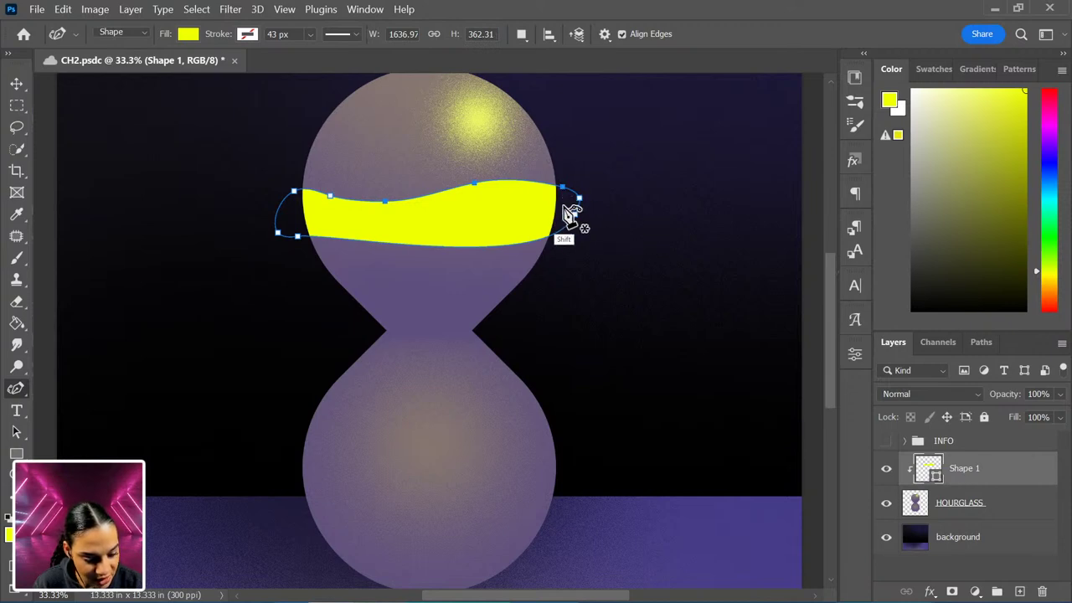
{"action": "left_click", "coordinate": [597, 216]}
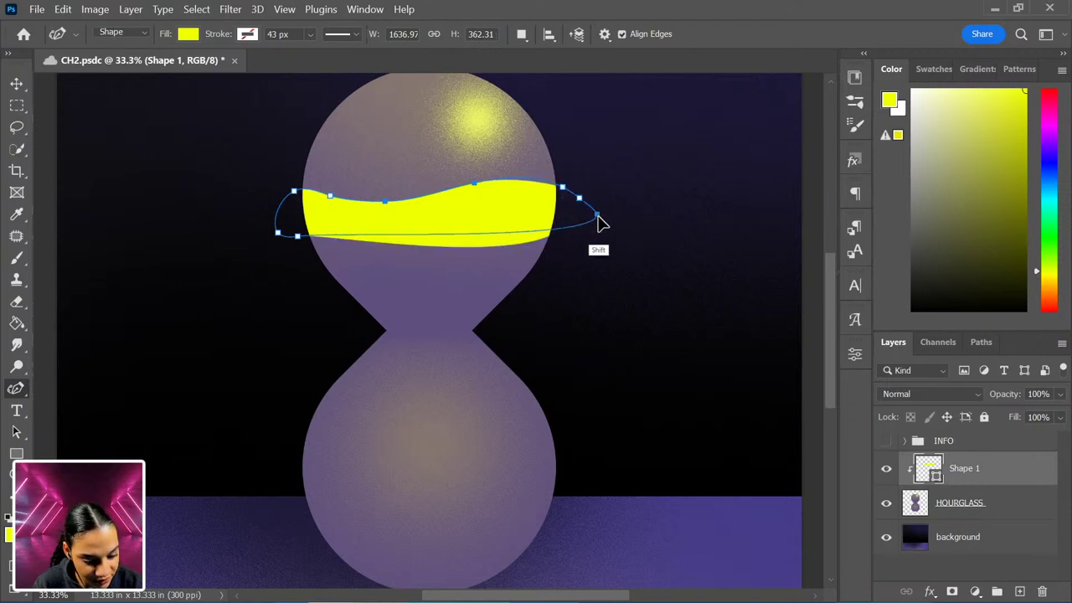
{"action": "mouse_move", "coordinate": [597, 217]}
{"action": "left_mouse_down"}
{"action": "mouse_move", "coordinate": [586, 196]}
{"action": "mouse_move", "coordinate": [577, 213]}
{"action": "mouse_move", "coordinate": [606, 196]}
{"action": "mouse_move", "coordinate": [565, 191]}
{"action": "mouse_move", "coordinate": [565, 204]}
{"action": "mouse_move", "coordinate": [570, 193]}
{"action": "mouse_move", "coordinate": [589, 201]}
{"action": "left_mouse_up"}
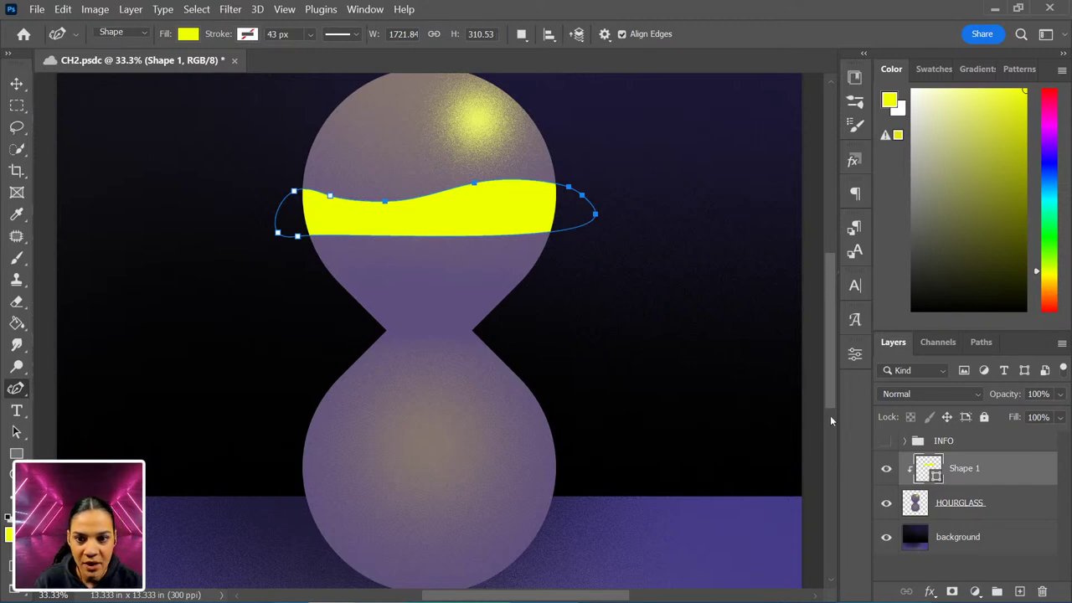
{"action": "mouse_move", "coordinate": [298, 237]}
{"action": "left_mouse_down"}
{"action": "mouse_move", "coordinate": [309, 245]}
{"action": "mouse_move", "coordinate": [277, 230]}
{"action": "mouse_move", "coordinate": [277, 215]}
{"action": "mouse_move", "coordinate": [314, 258]}
{"action": "mouse_move", "coordinate": [297, 241]}
{"action": "left_mouse_up"}
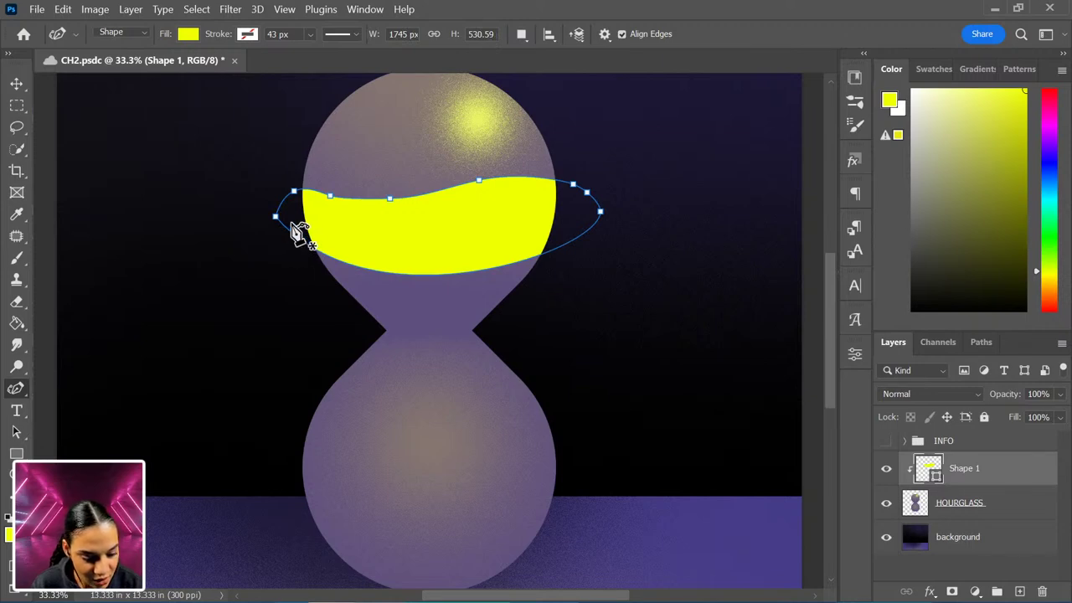
- Scale the band to about 78% height and move it higher in the upper bulb
{"action": "key", "text": "ctrl+t"}
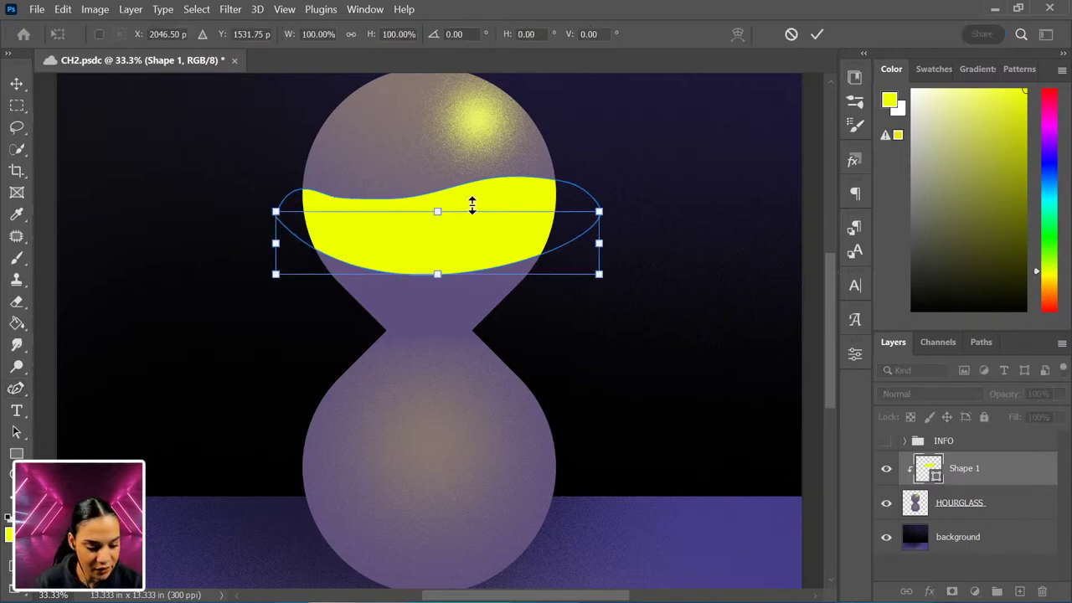
{"action": "key", "text": "Return"}
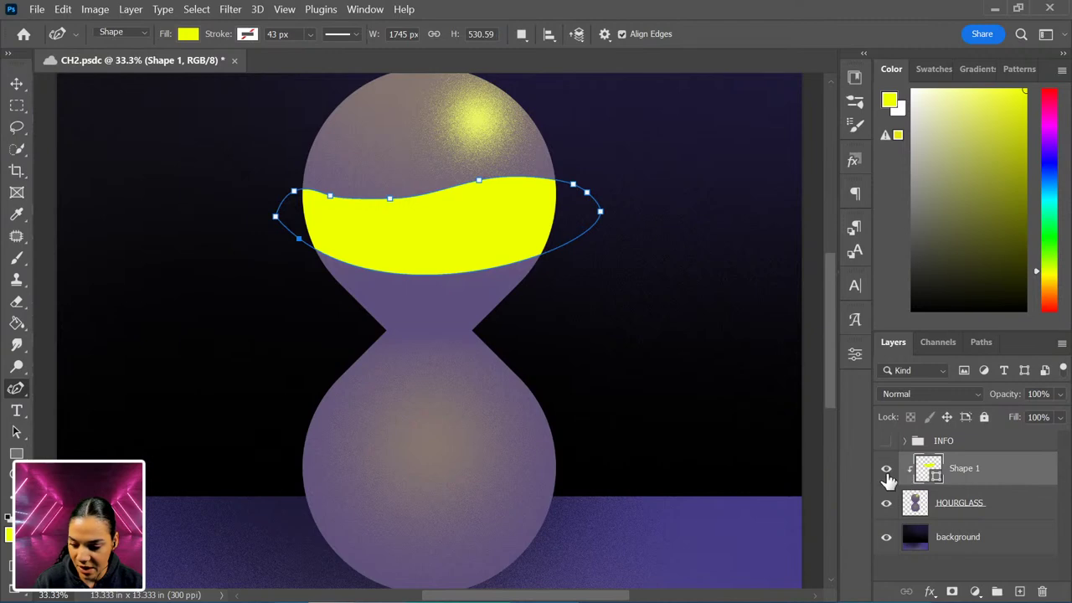
{"action": "key", "text": "ctrl+t"}
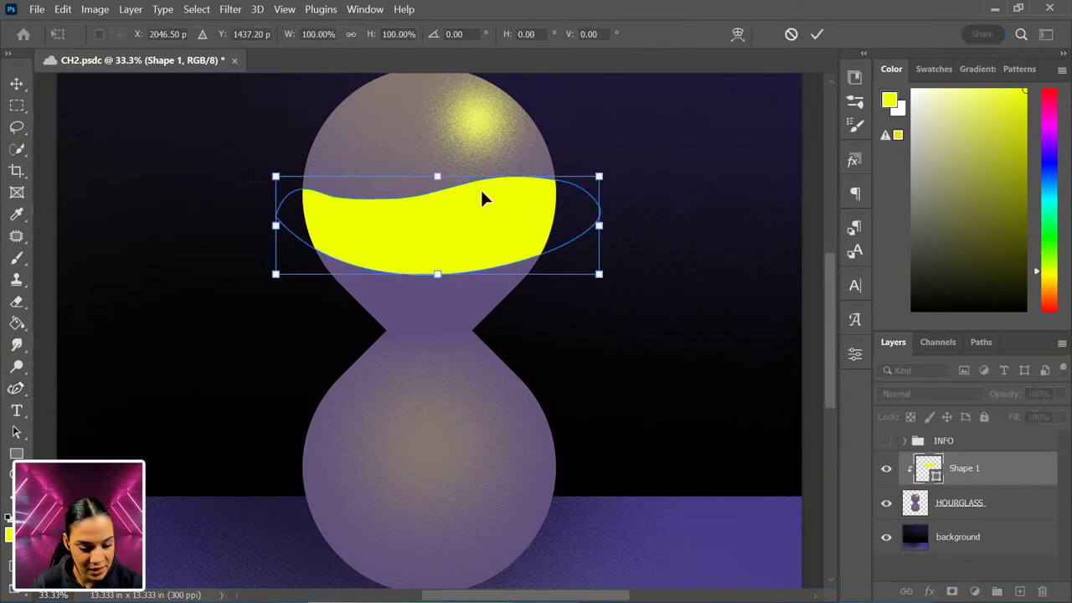
{"action": "mouse_move", "coordinate": [436, 277]}
{"action": "left_mouse_down"}
{"action": "mouse_move", "coordinate": [440, 246]}
{"action": "mouse_move", "coordinate": [436, 261]}
{"action": "left_mouse_up"}
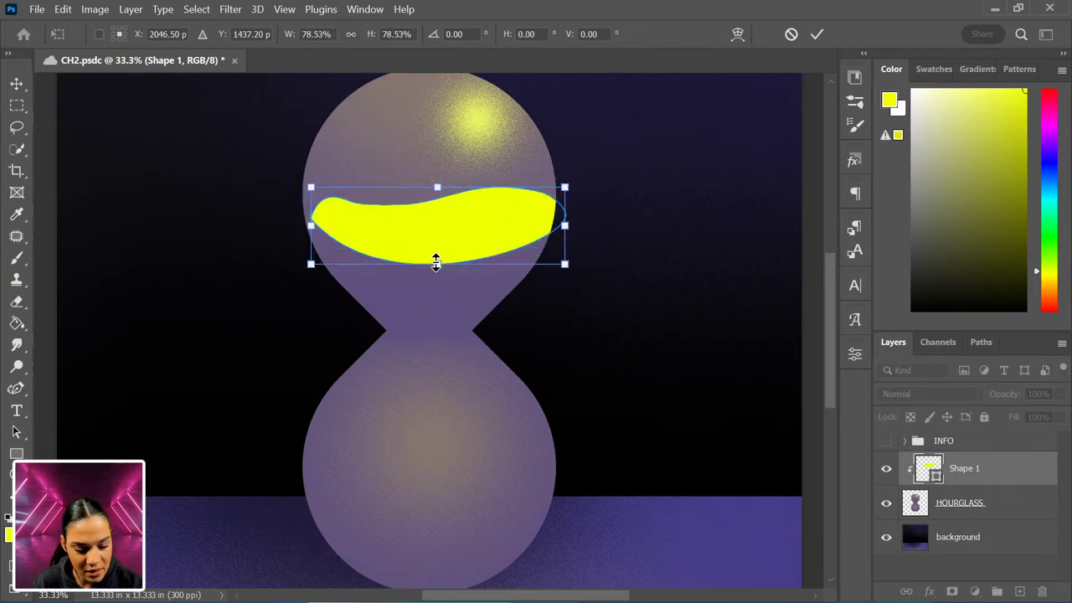
{"action": "key", "text": "ctrl+z"}
{"action": "left_click_drag", "start_coordinate": [434, 175], "coordinate": [436, 193]}
{"action": "left_click_drag", "start_coordinate": [506, 268], "coordinate": [503, 228]}
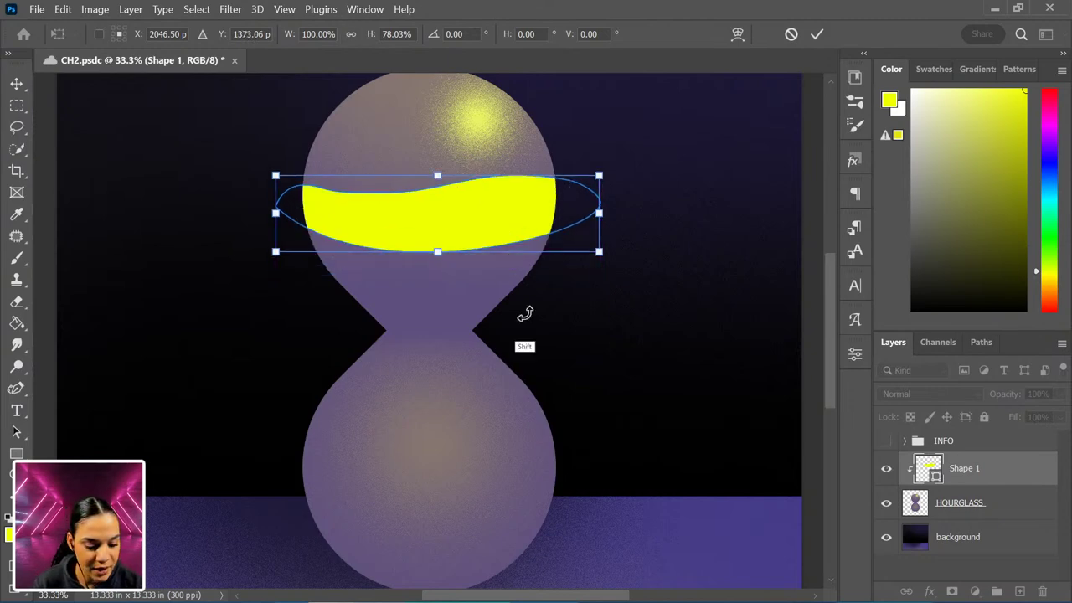
{"action": "key", "text": "Return"}
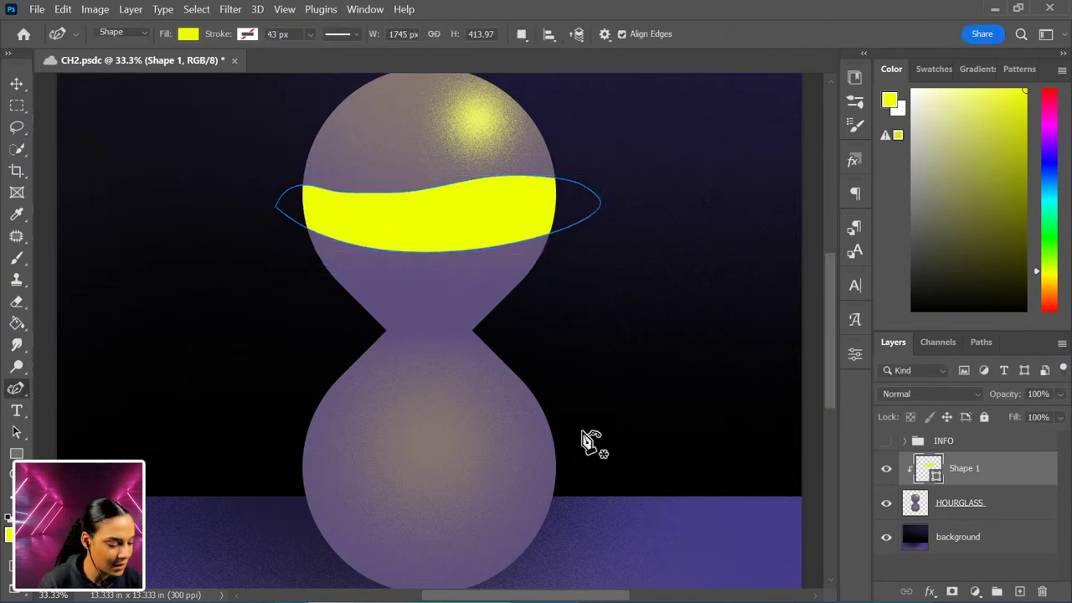
- Select the HOURGLASS layer and choose an olive-yellow fill colour for new shapes
{"action": "left_click", "coordinate": [1005, 507]}
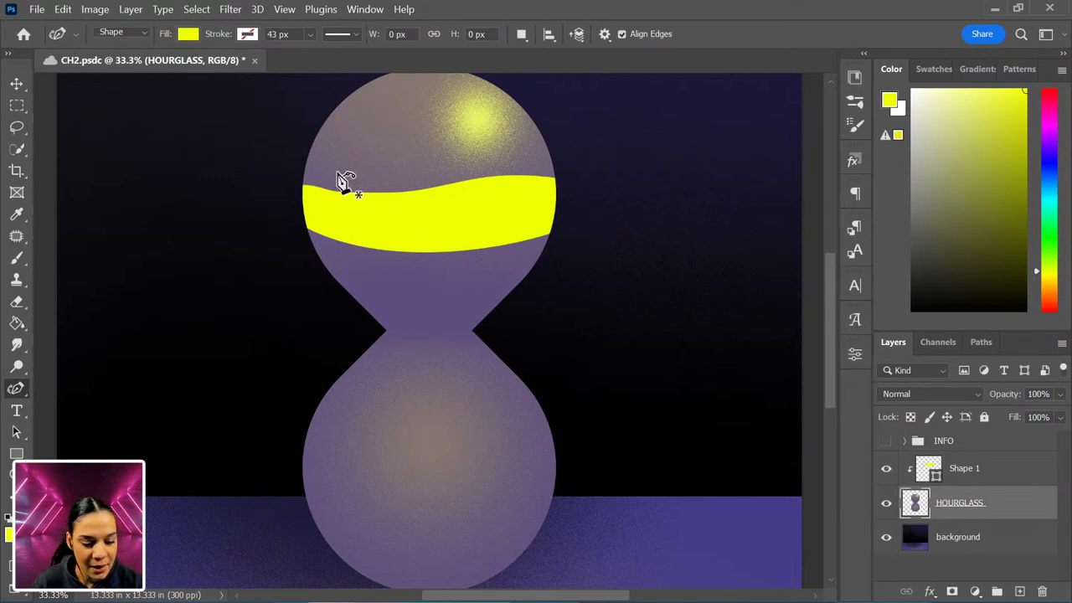
{"action": "left_click", "coordinate": [189, 34]}
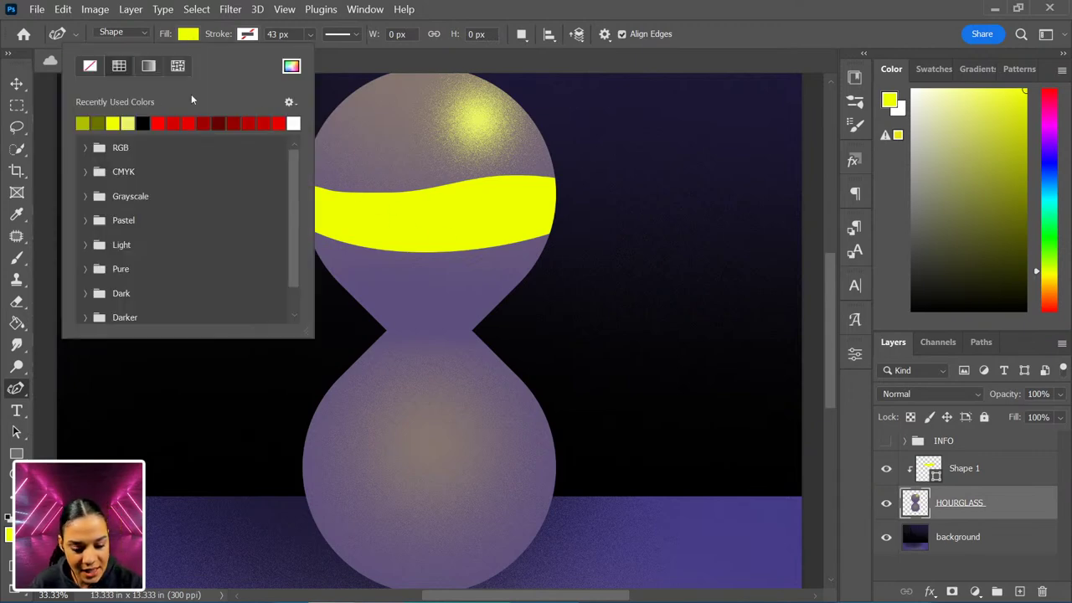
{"action": "left_click", "coordinate": [83, 122]}
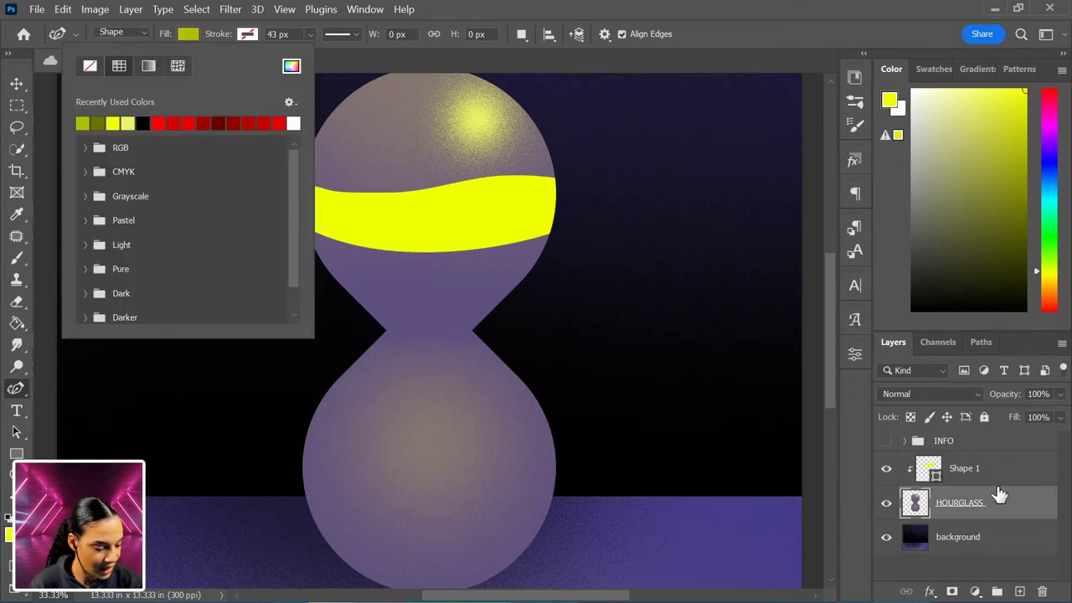
{"action": "left_click", "coordinate": [1018, 514]}
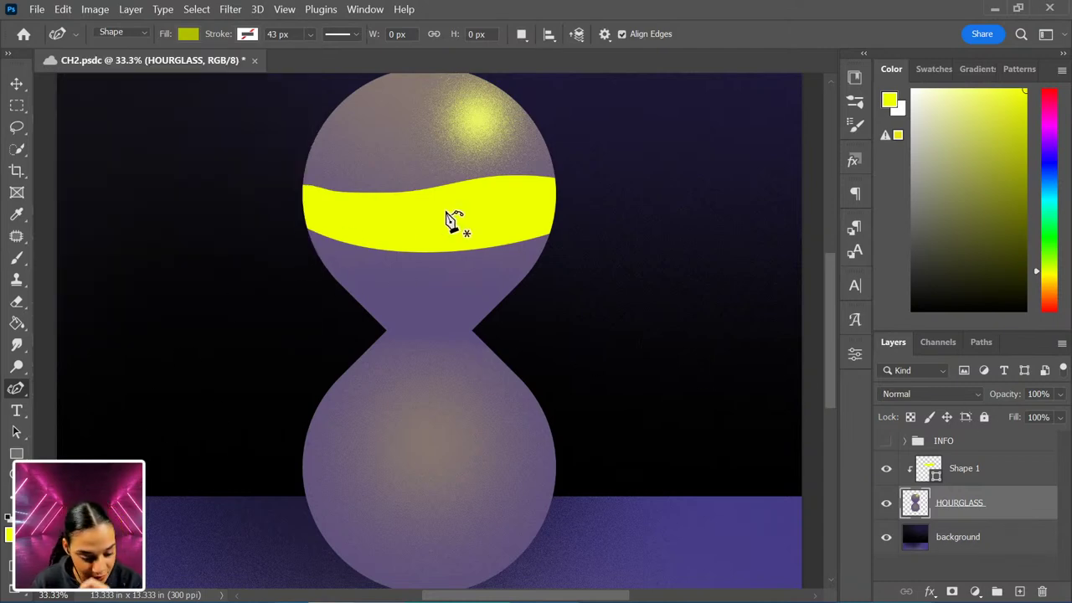
- Draw a sand stroke from the upper bulb's left side through the neck, curling across the lower bulb
{"action": "left_click", "coordinate": [296, 226]}
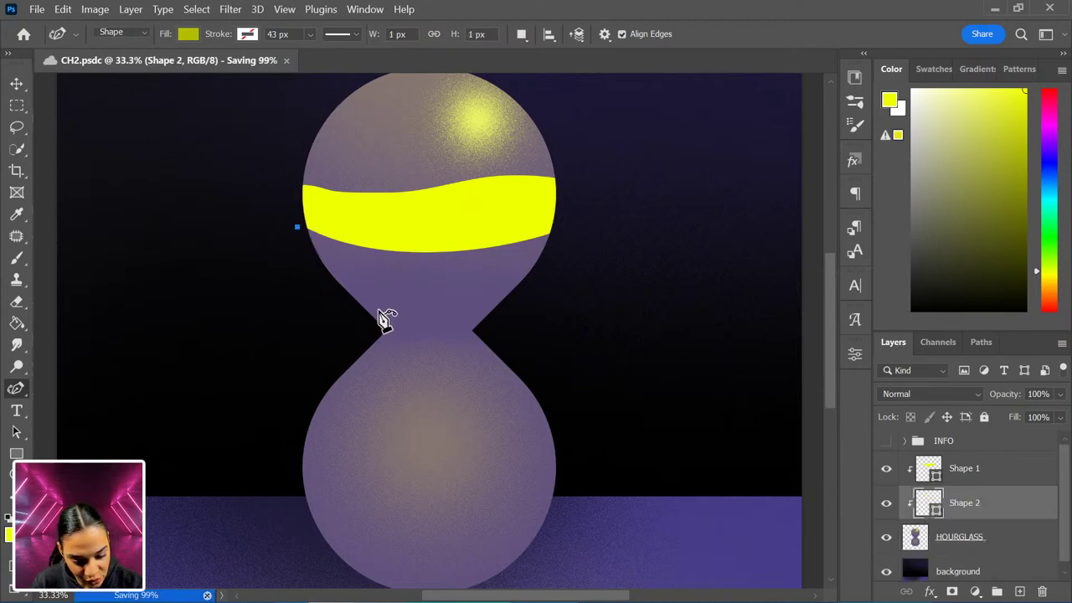
{"action": "left_click", "coordinate": [381, 310]}
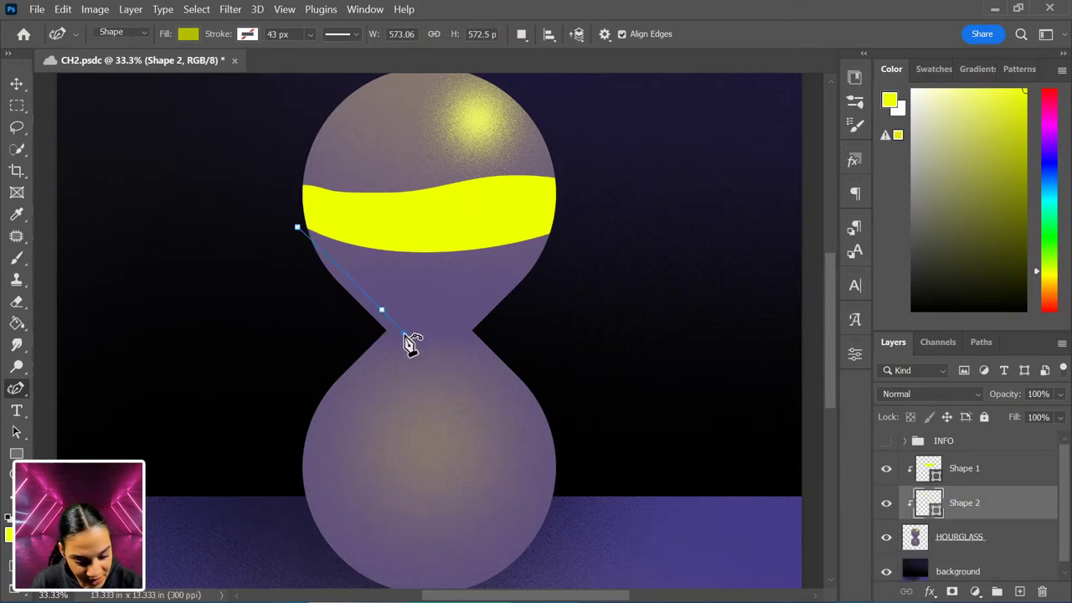
{"action": "key", "text": "BackSpace"}
{"action": "key", "text": "BackSpace"}
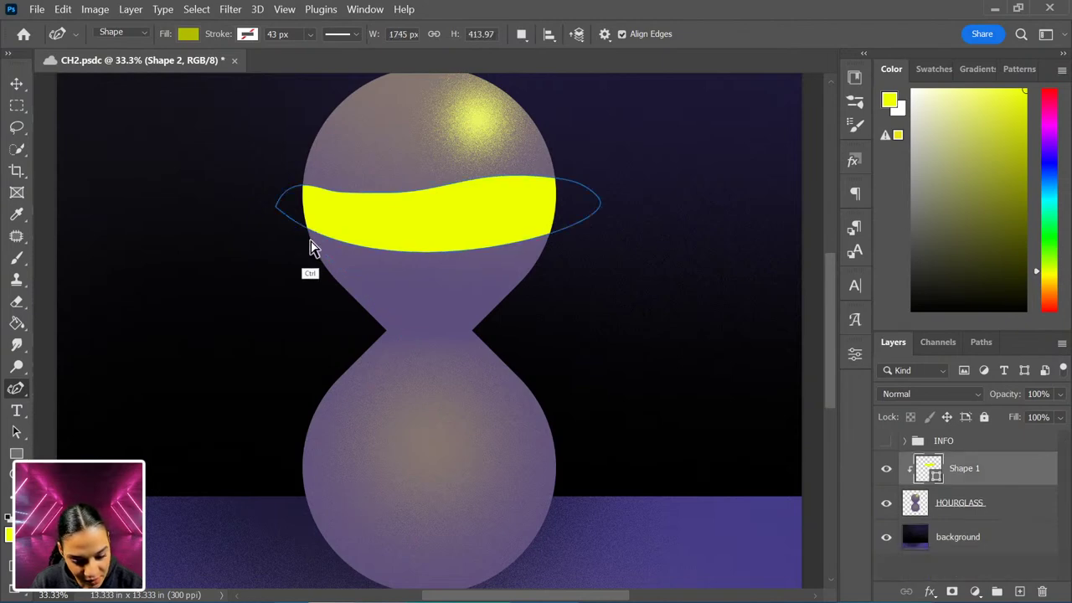
{"action": "left_click", "coordinate": [295, 232]}
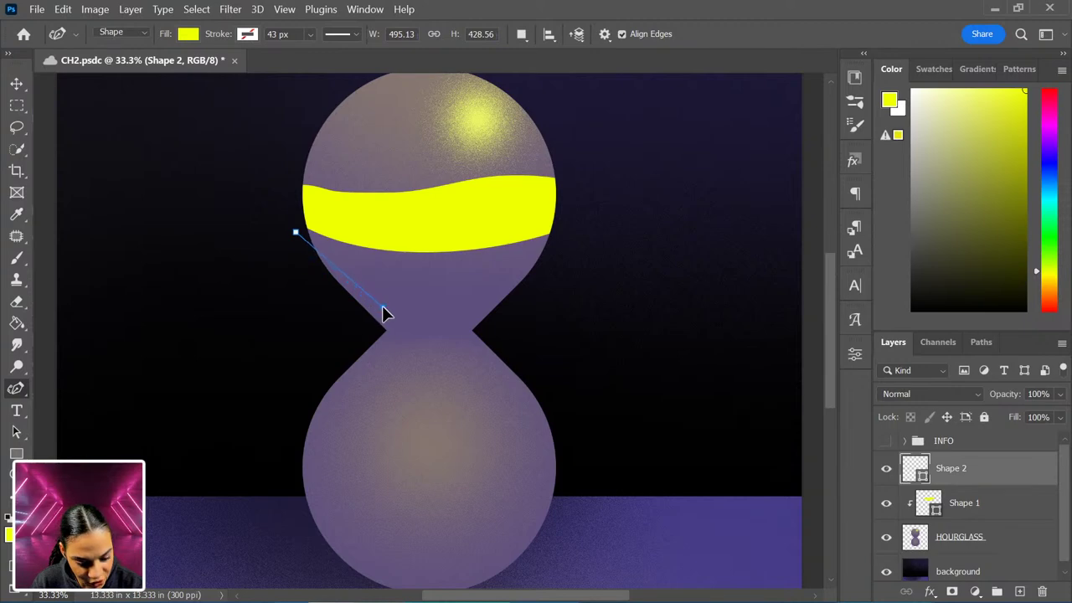
{"action": "left_click", "coordinate": [401, 344]}
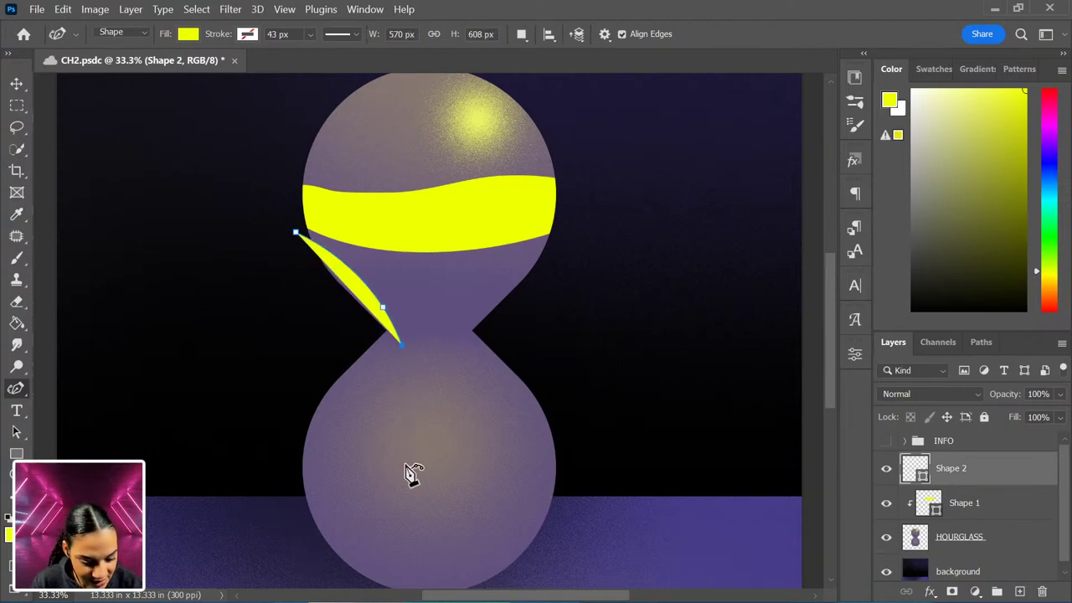
{"action": "left_click_drag", "start_coordinate": [380, 481], "coordinate": [352, 498]}
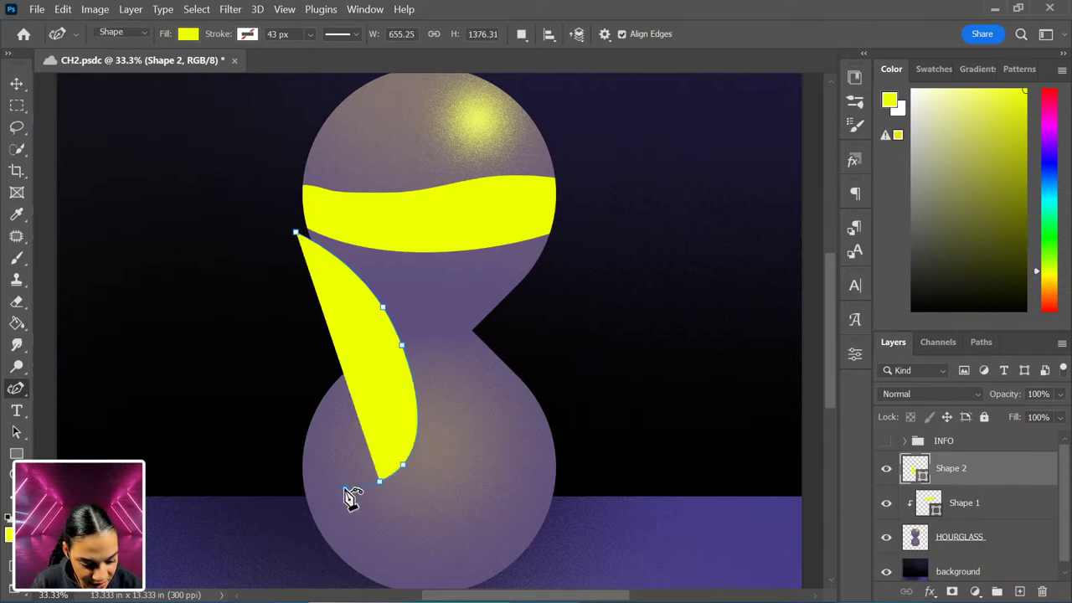
{"action": "left_click", "coordinate": [316, 514]}
{"action": "left_click", "coordinate": [327, 564]}
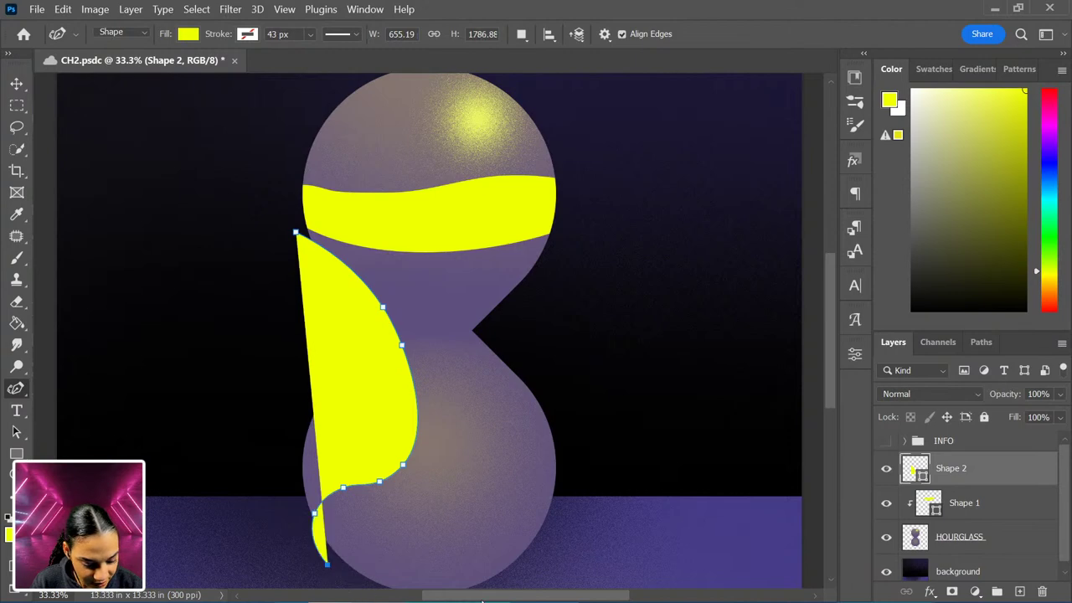
{"action": "scroll", "coordinate": [503, 519], "scroll_direction": "down", "scroll_amount": 3}
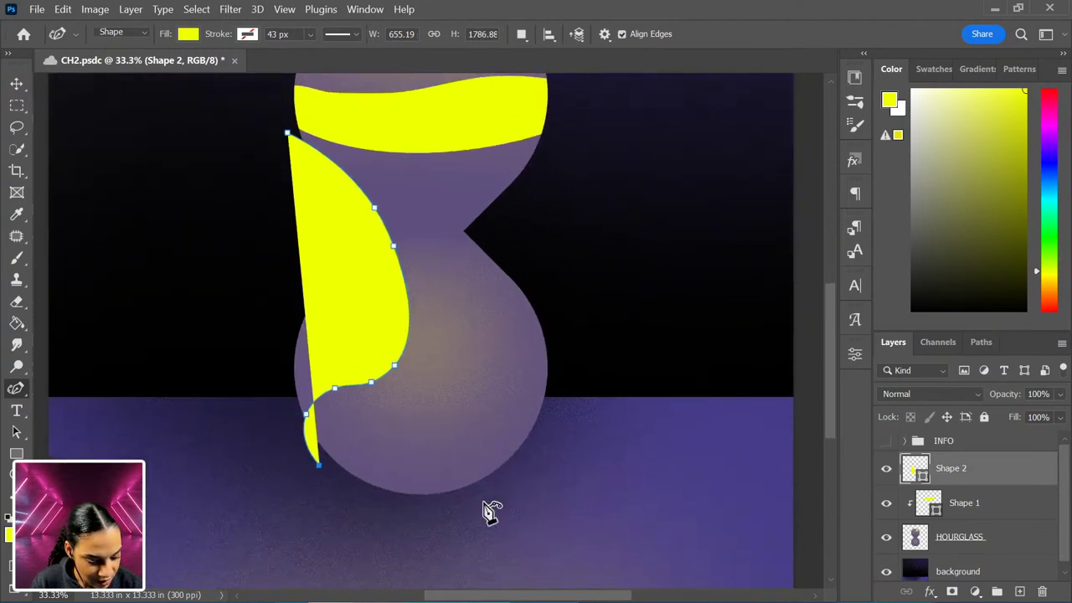
{"action": "left_click_drag", "start_coordinate": [483, 502], "coordinate": [546, 471]}
{"action": "left_click", "coordinate": [545, 463]}
{"action": "left_click", "coordinate": [557, 419]}
{"action": "left_click", "coordinate": [515, 393]}
- Run the sand outline back up through the neck, trace a curved top edge, and close it
{"action": "left_click", "coordinate": [473, 393]}
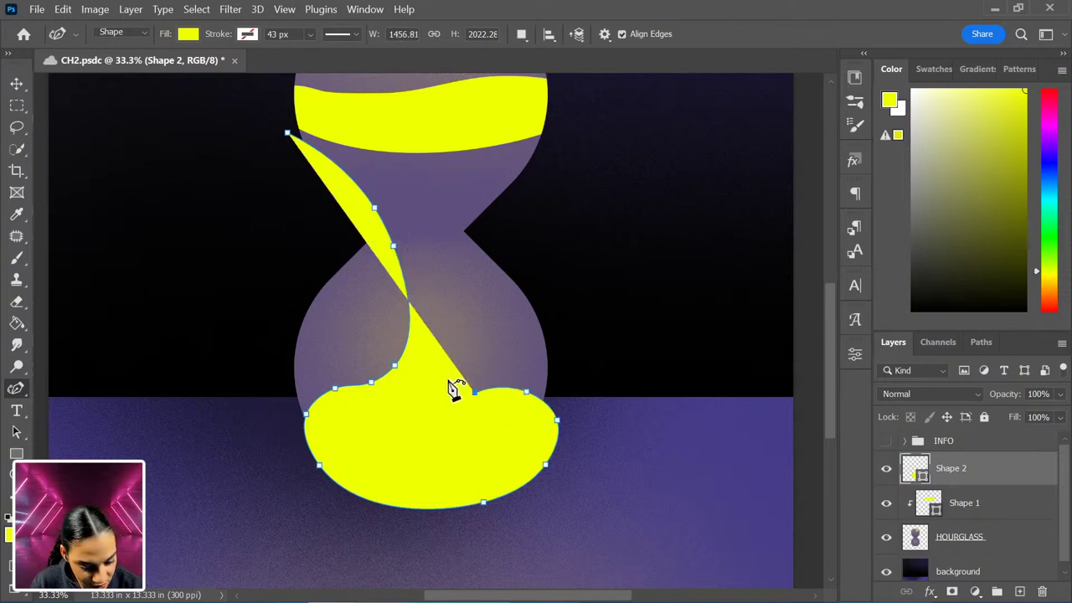
{"action": "left_click", "coordinate": [445, 374]}
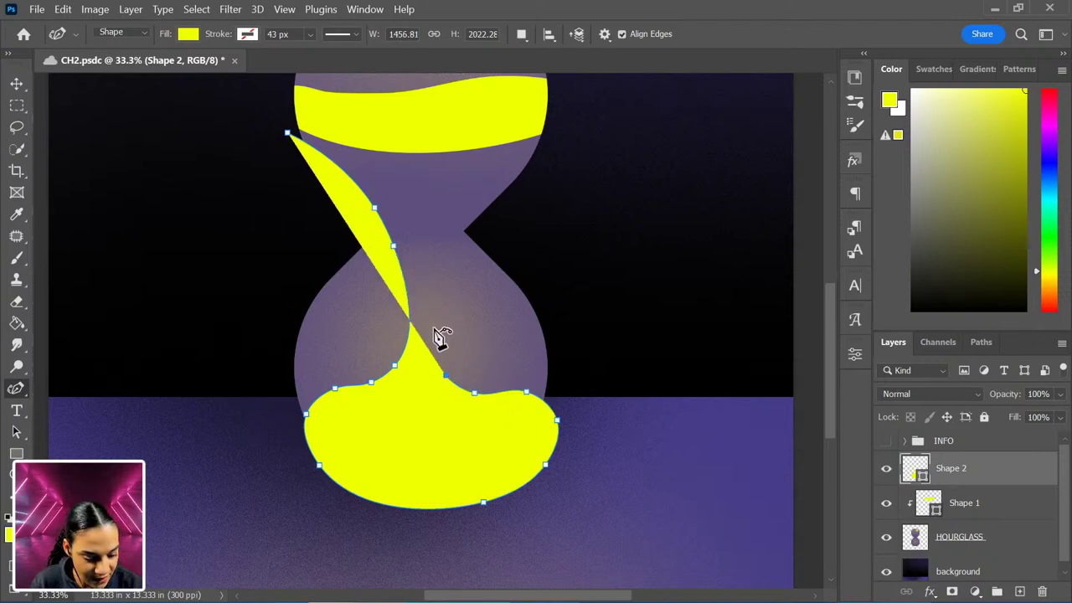
{"action": "left_click", "coordinate": [428, 245]}
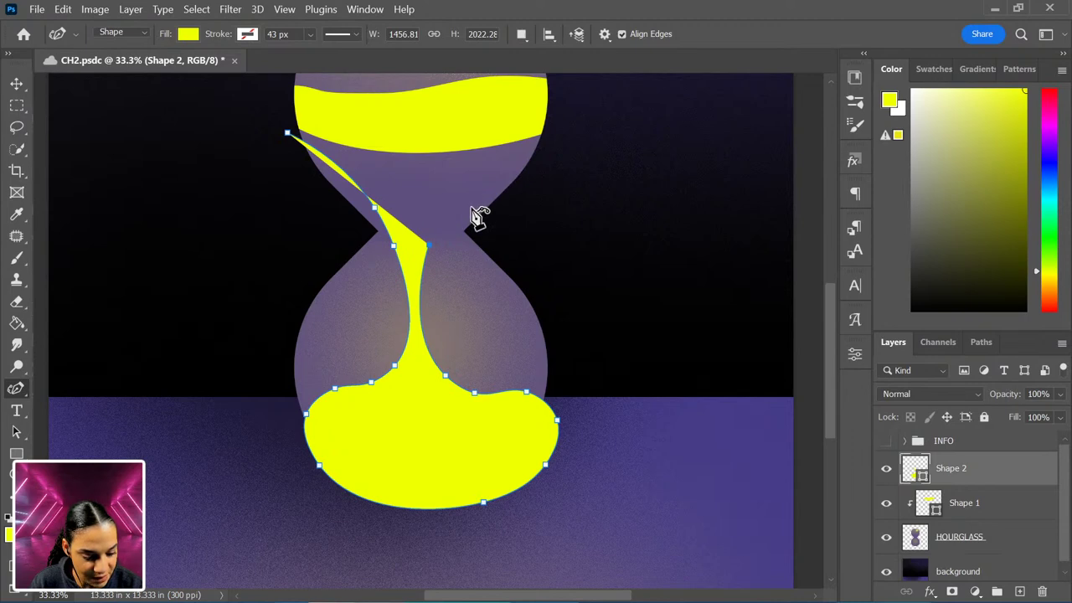
{"action": "left_click", "coordinate": [463, 216]}
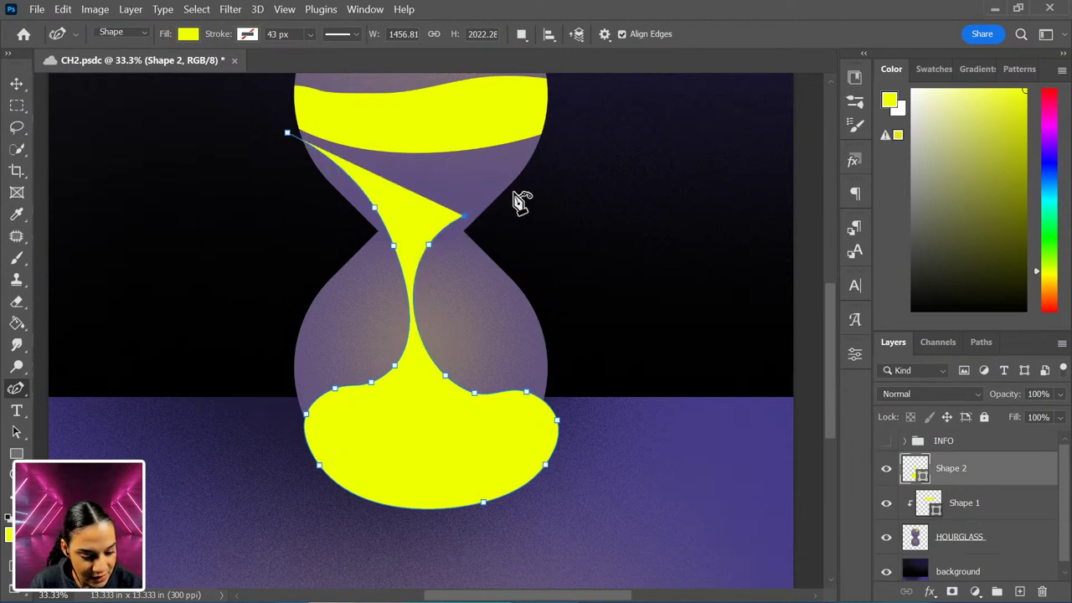
{"action": "left_click", "coordinate": [518, 191]}
{"action": "left_click", "coordinate": [539, 146]}
{"action": "left_click", "coordinate": [528, 116]}
{"action": "left_click", "coordinate": [463, 121]}
{"action": "left_click", "coordinate": [357, 124]}
{"action": "left_click", "coordinate": [296, 120]}
{"action": "left_click", "coordinate": [286, 132]}
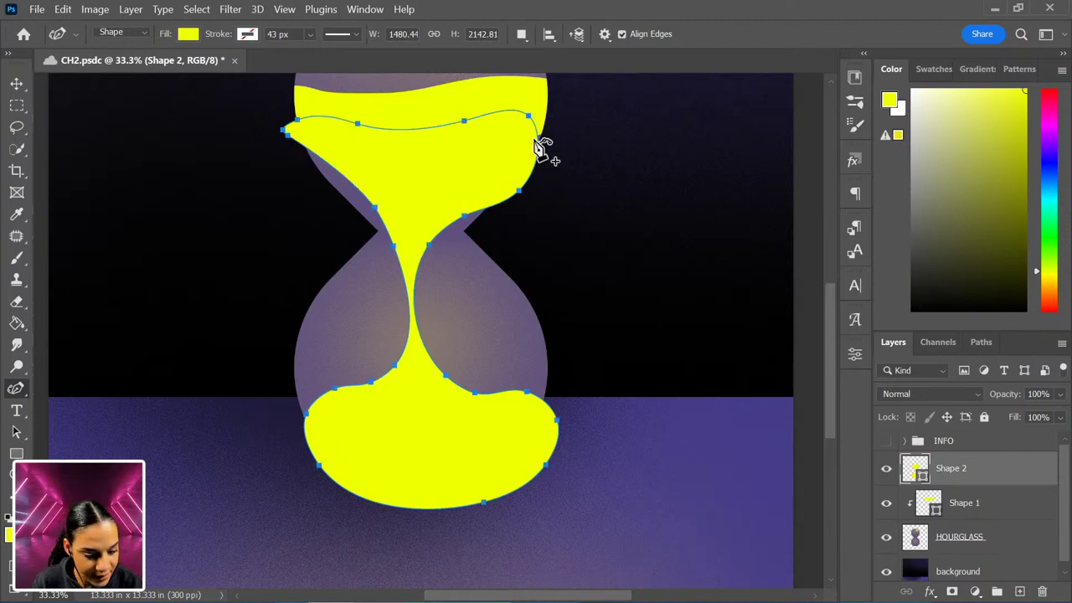
- Adjust the sand outline's anchors to widen its left edge and reshape the neck
{"action": "left_click_drag", "start_coordinate": [540, 153], "coordinate": [545, 148]}
{"action": "key", "text": "ctrl+z"}
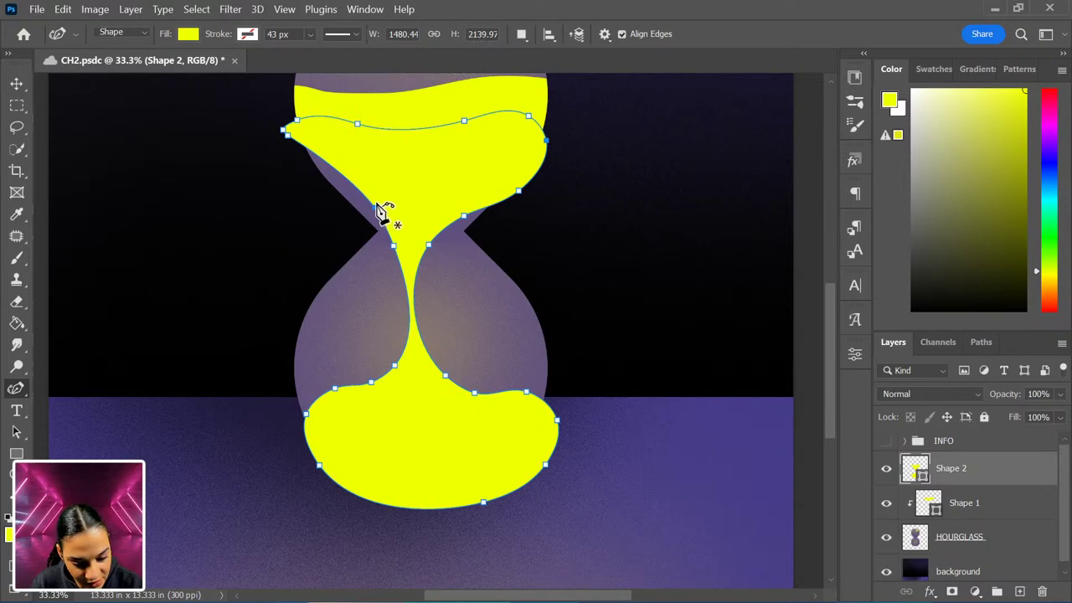
{"action": "left_click_drag", "start_coordinate": [519, 191], "coordinate": [534, 164]}
{"action": "left_click_drag", "start_coordinate": [293, 143], "coordinate": [299, 168]}
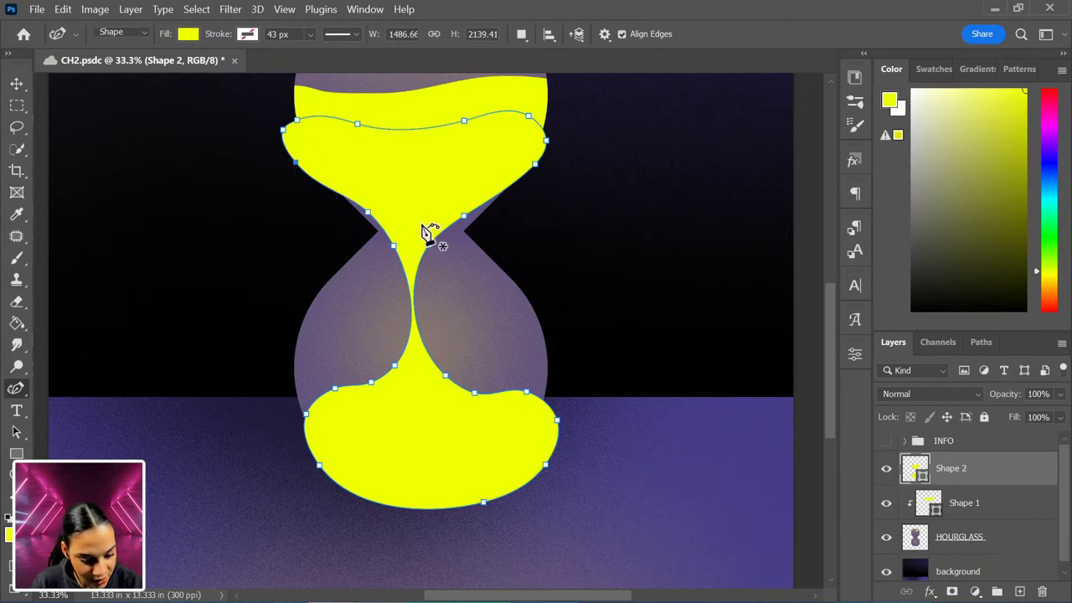
{"action": "left_click_drag", "start_coordinate": [394, 246], "coordinate": [440, 243]}
{"action": "left_click", "coordinate": [452, 378]}
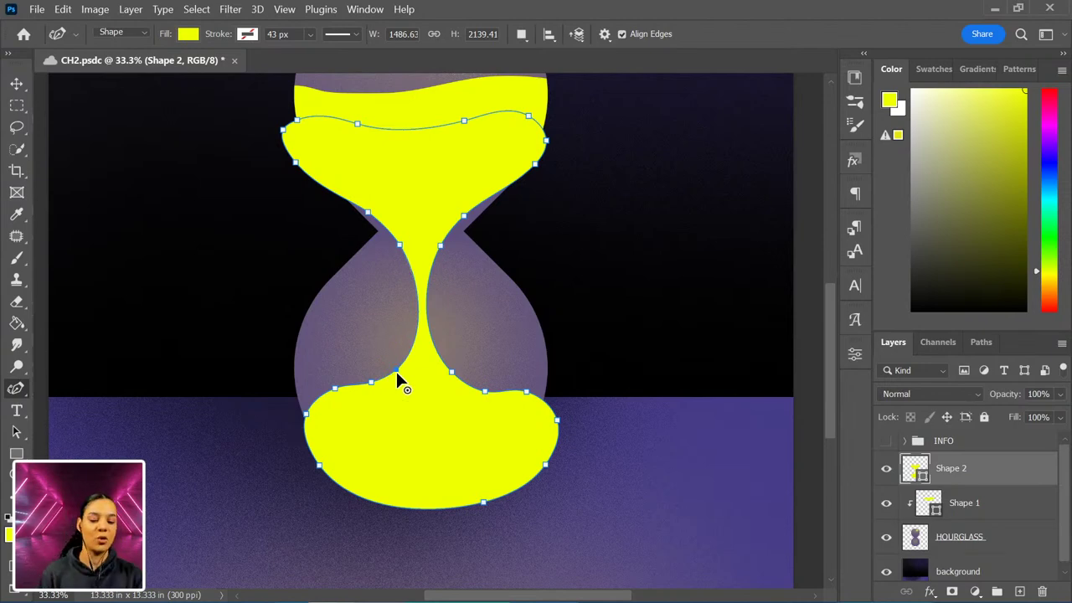
{"action": "left_click", "coordinate": [484, 389]}
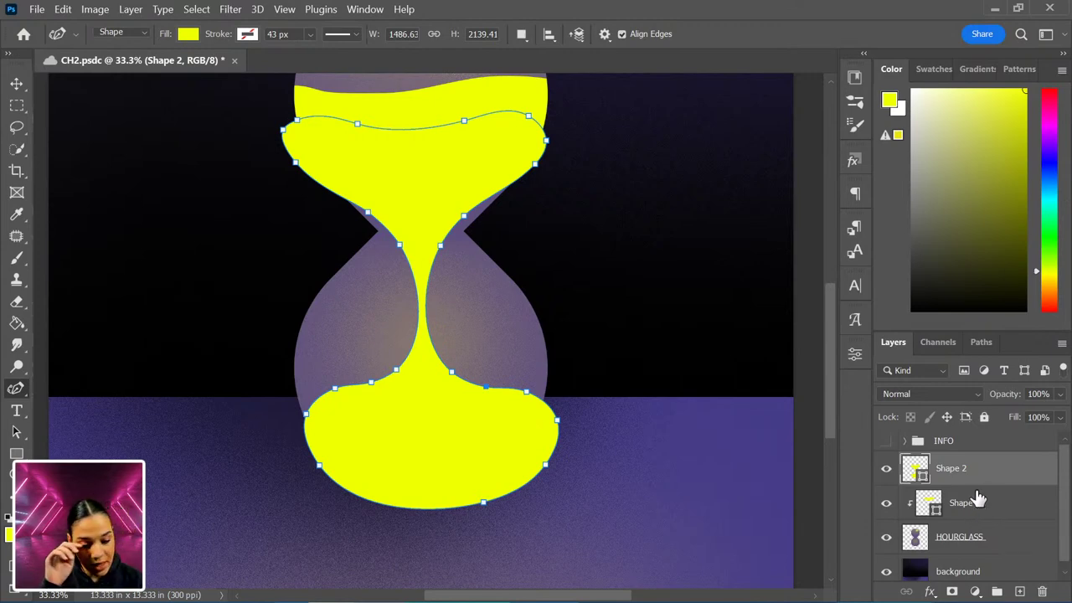
{"action": "left_click", "coordinate": [190, 35]}
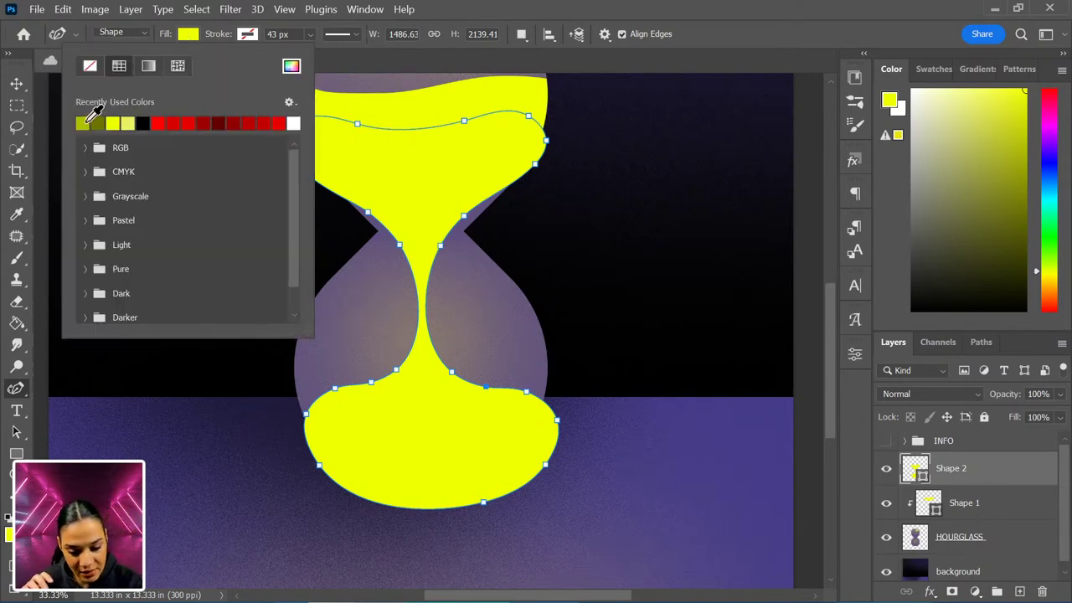
- Recolour the sand olive, clip it beneath Shape 1, and narrow its lower right side
{"action": "left_click", "coordinate": [83, 123]}
{"action": "left_click_drag", "start_coordinate": [1005, 474], "coordinate": [1009, 523]}
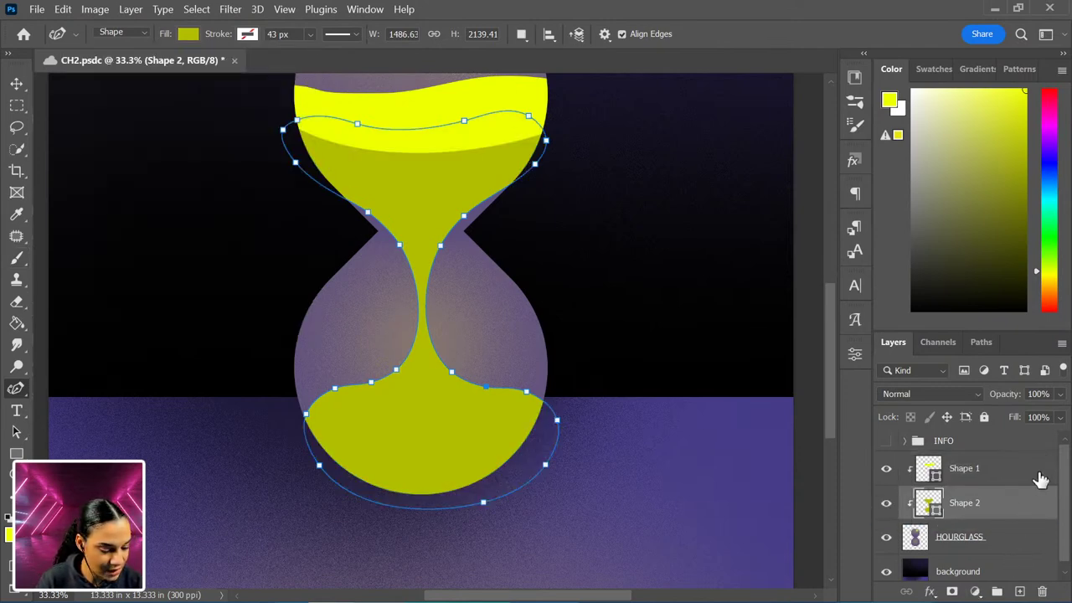
{"action": "left_click_drag", "start_coordinate": [557, 420], "coordinate": [549, 428]}
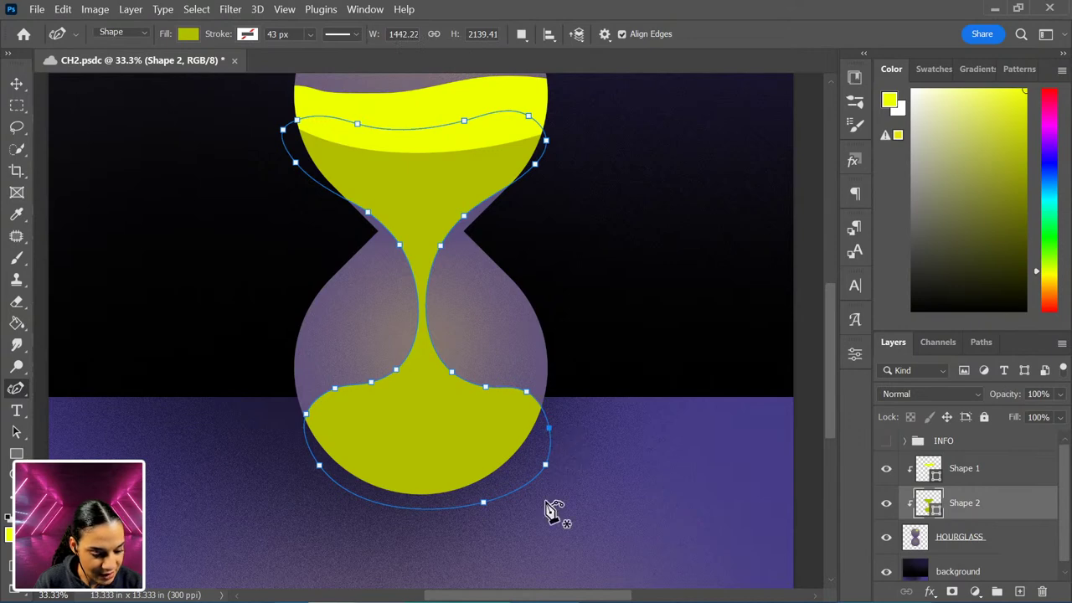
- Zoom out to view the whole hourglass and make Shape 2 active again
{"action": "left_click", "coordinate": [980, 442]}
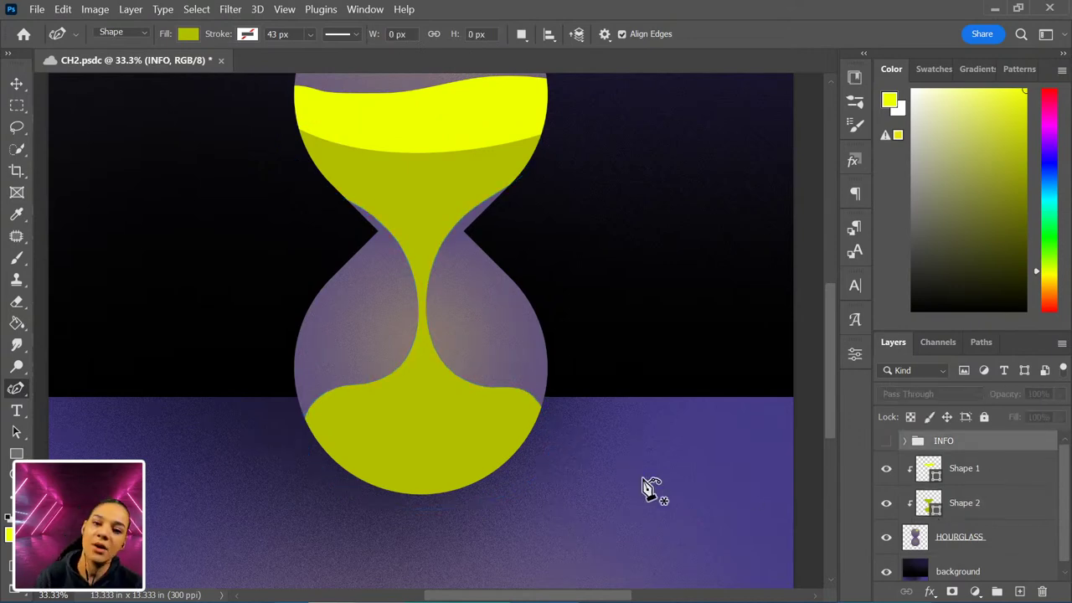
{"action": "key", "text": "ctrl+minus"}
{"action": "key", "text": "ctrl+minus"}
{"action": "key", "text": "ctrl+minus"}
{"action": "key", "text": "ctrl+plus"}
{"action": "key", "text": "ctrl+plus"}
{"action": "key", "text": "ctrl+plus"}
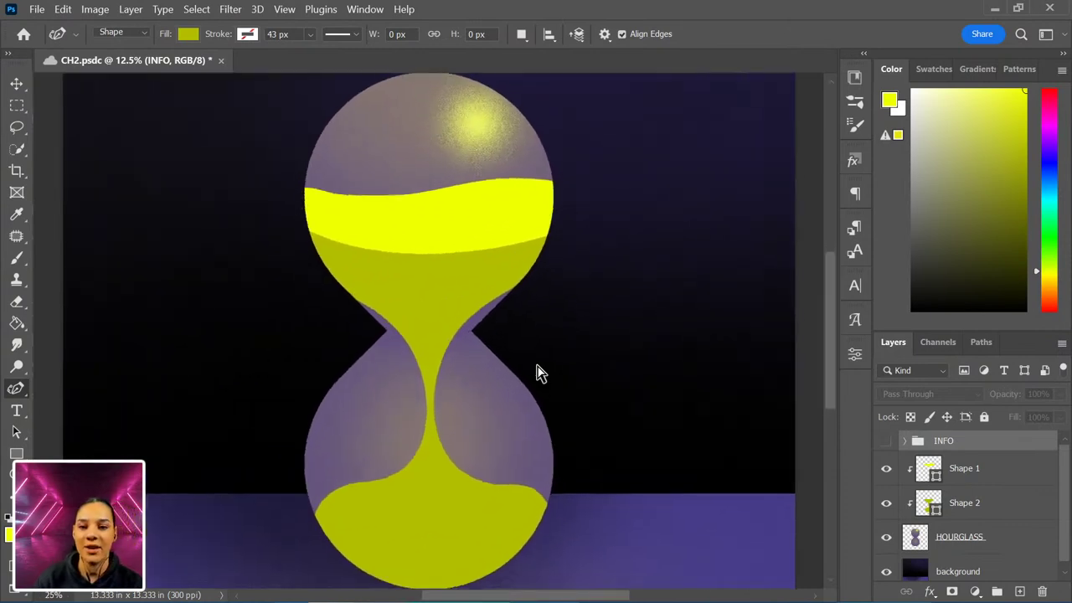
{"action": "key", "text": "ctrl+minus"}
{"action": "key", "text": "ctrl+plus"}
{"action": "key", "text": "ctrl+plus"}
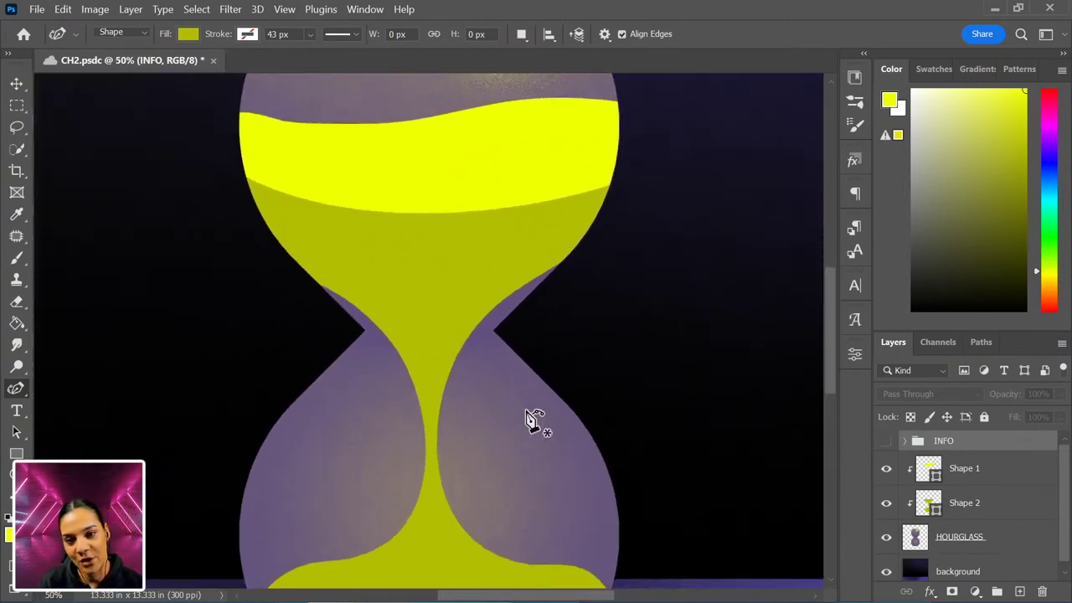
{"action": "key", "text": "ctrl+minus"}
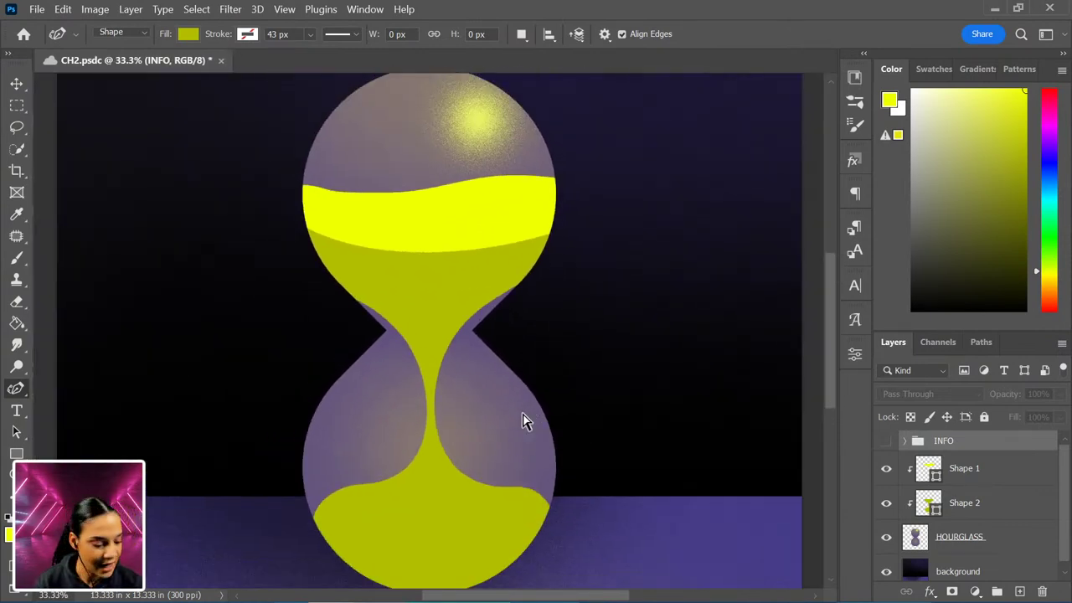
{"action": "left_click", "coordinate": [1014, 509]}
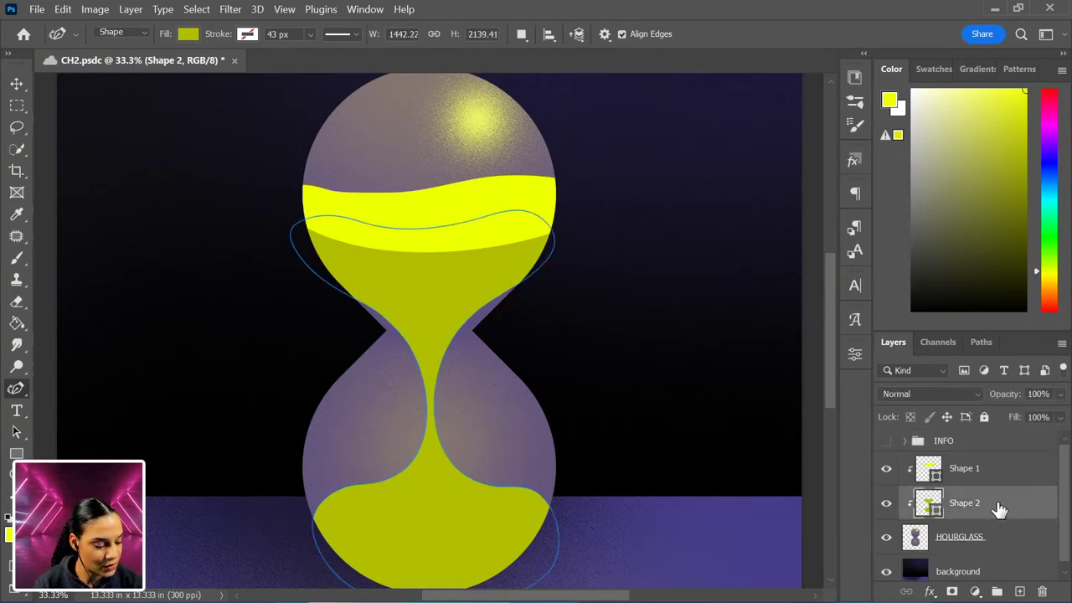
- Rasterize both the Shape 2 and Shape 1 layers into pixel layers
{"action": "right_click", "coordinate": [986, 508]}
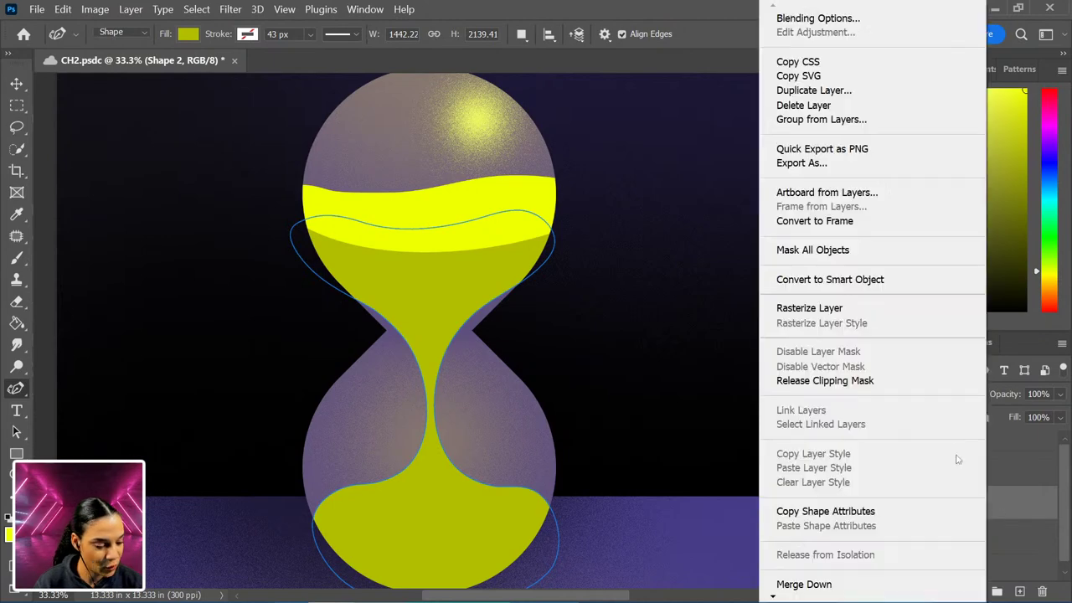
{"action": "left_click", "coordinate": [817, 306]}
{"action": "right_click", "coordinate": [985, 486]}
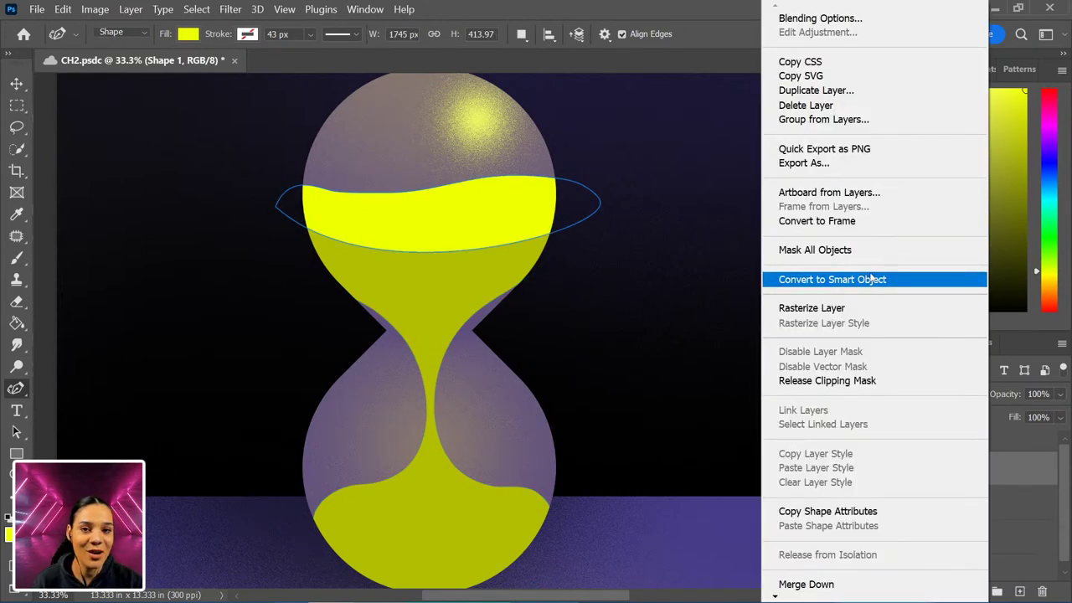
{"action": "left_click", "coordinate": [854, 310]}
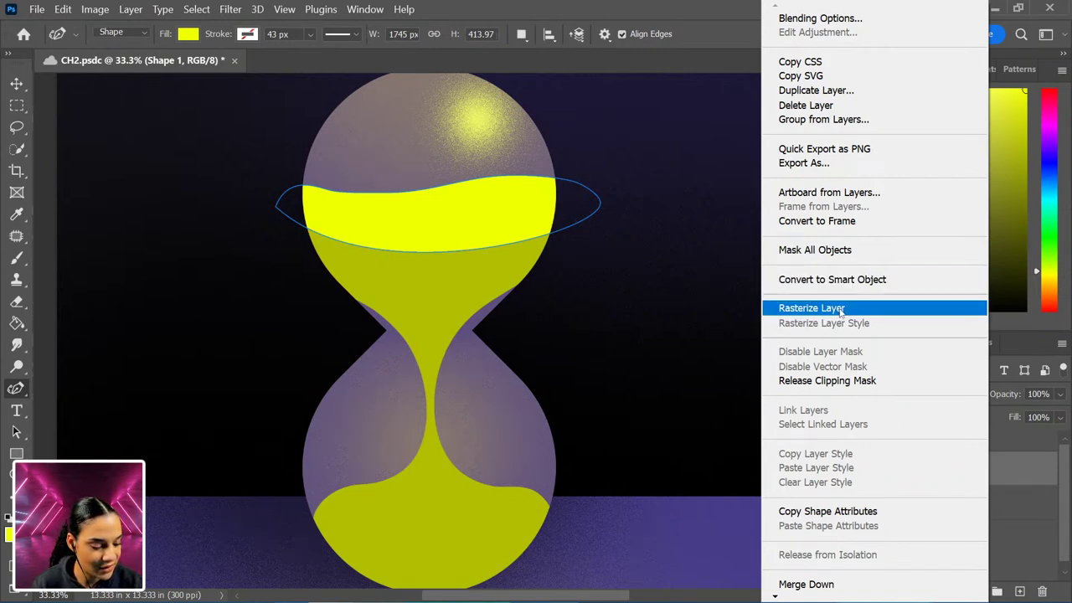
{"action": "left_click", "coordinate": [840, 309]}
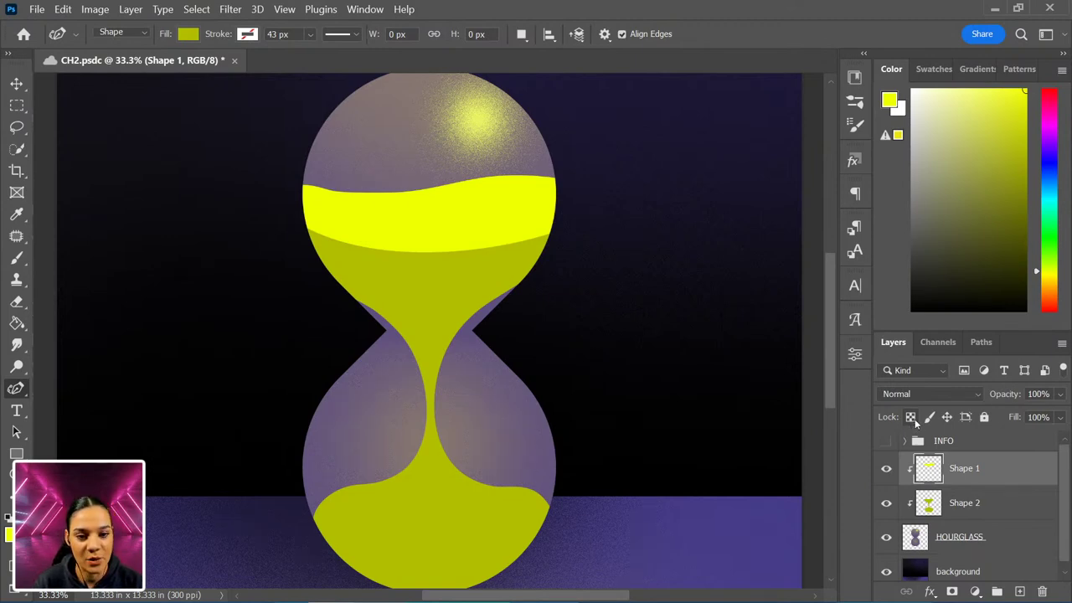
- Set up a soft round brush in Dissolve mode at size 900 with an olive colour
{"action": "key", "text": "b"}
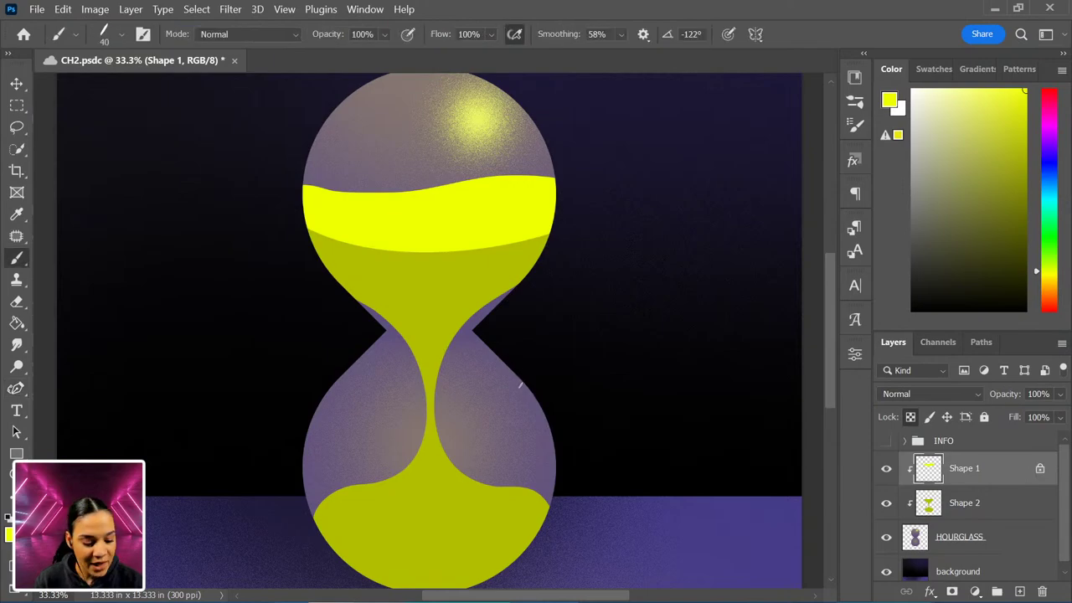
{"action": "right_click", "coordinate": [469, 385]}
{"action": "mouse_move", "coordinate": [1031, 330]}
{"action": "left_mouse_down"}
{"action": "mouse_move", "coordinate": [1031, 368]}
{"action": "mouse_move", "coordinate": [1031, 328]}
{"action": "left_mouse_up"}
{"action": "left_click", "coordinate": [562, 451]}
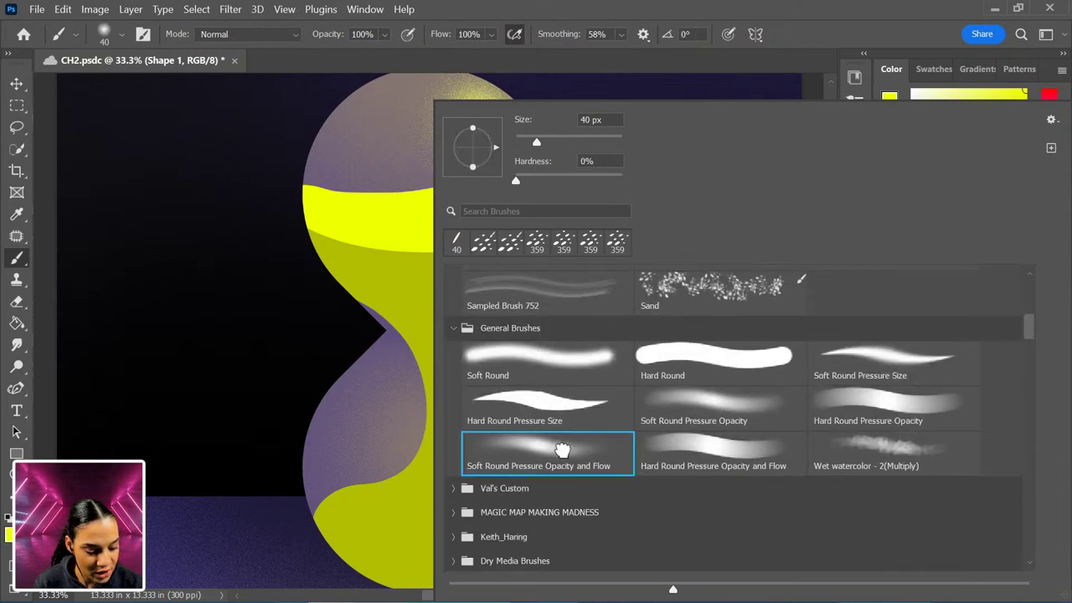
{"action": "left_click", "coordinate": [270, 35]}
{"action": "left_click", "coordinate": [268, 64]}
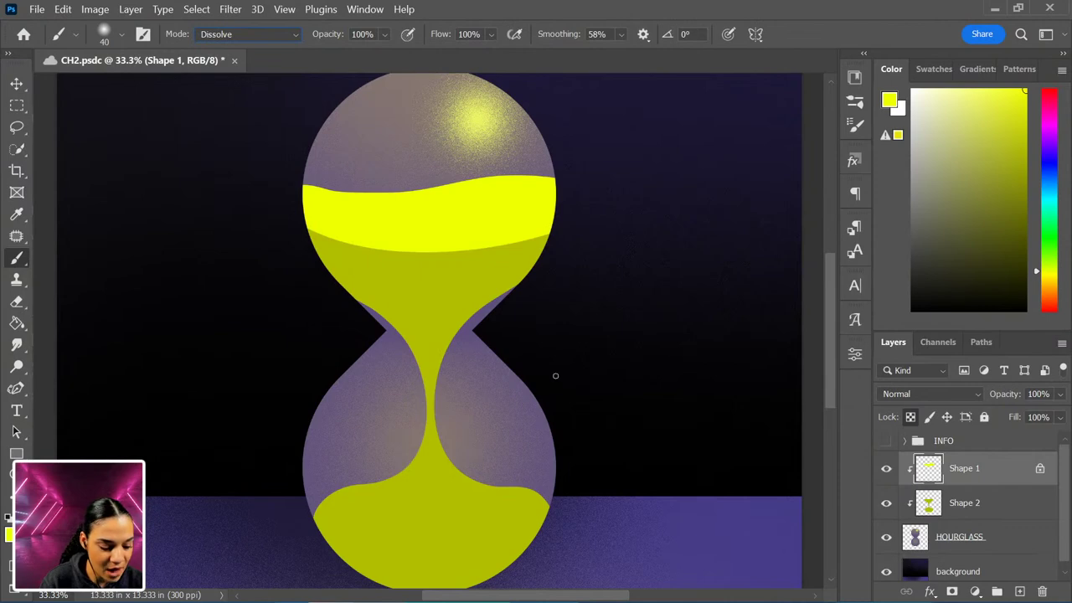
{"action": "key", "text": "bracketright"}
{"action": "key", "text": "bracketright"}
{"action": "key", "text": "bracketright"}
{"action": "key", "text": "bracketright"}
{"action": "key", "text": "bracketright"}
{"action": "key", "text": "bracketright"}
{"action": "key", "text": "bracketright"}
{"action": "key", "text": "bracketright"}
{"action": "key", "text": "bracketright"}
{"action": "key", "text": "bracketright"}
{"action": "key", "text": "bracketright"}
{"action": "key", "text": "bracketright"}
{"action": "key", "text": "bracketright"}
{"action": "key", "text": "bracketright"}
{"action": "key", "text": "bracketright"}
{"action": "key", "text": "bracketright"}
{"action": "key", "text": "bracketright"}
{"action": "left_click_drag", "start_coordinate": [1006, 172], "coordinate": [1044, 178]}
{"action": "key", "text": "bracketright"}
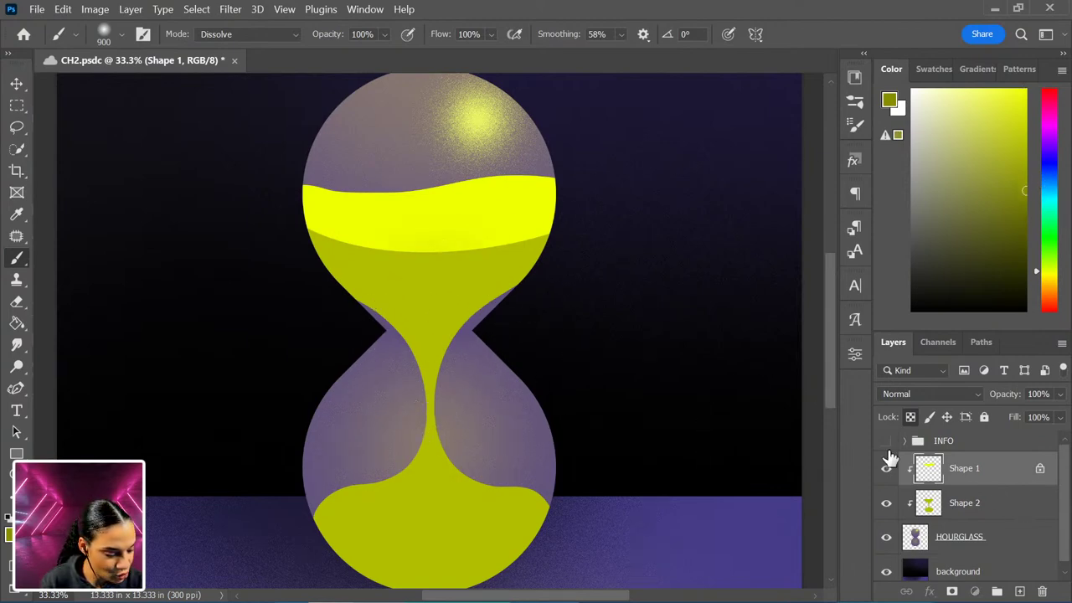
- Lock Shape 2's transparent pixels and shade the lower sand's bottom with darker olive
{"action": "left_click", "coordinate": [998, 501]}
{"action": "mouse_move", "coordinate": [419, 383]}
{"action": "left_mouse_down"}
{"action": "mouse_move", "coordinate": [447, 417]}
{"action": "mouse_move", "coordinate": [419, 351]}
{"action": "mouse_move", "coordinate": [383, 325]}
{"action": "left_mouse_up"}
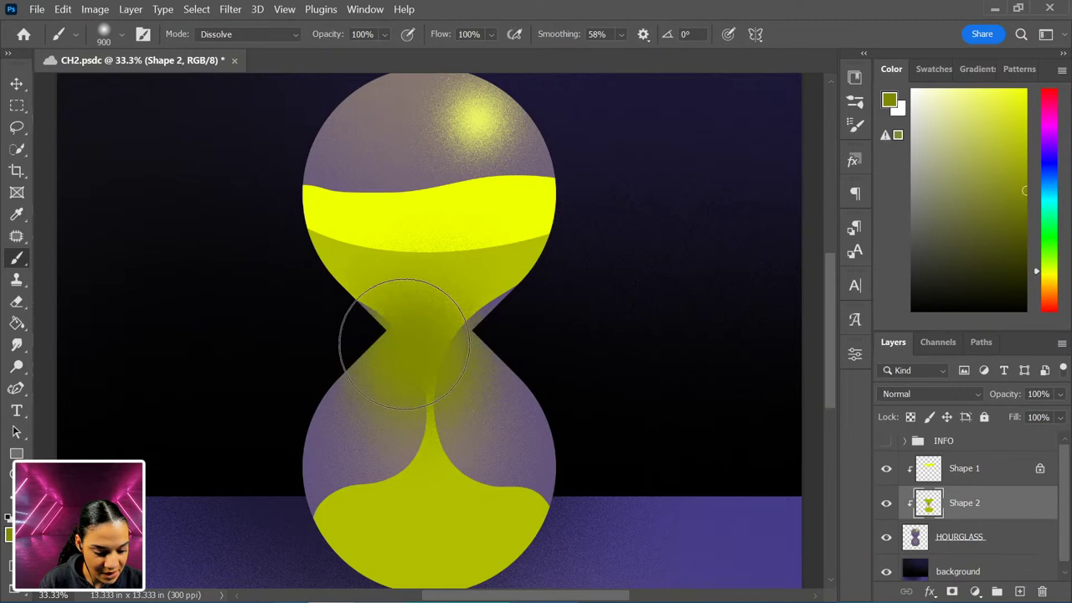
{"action": "key", "text": "ctrl+z"}
{"action": "key", "text": "ctrl+z"}
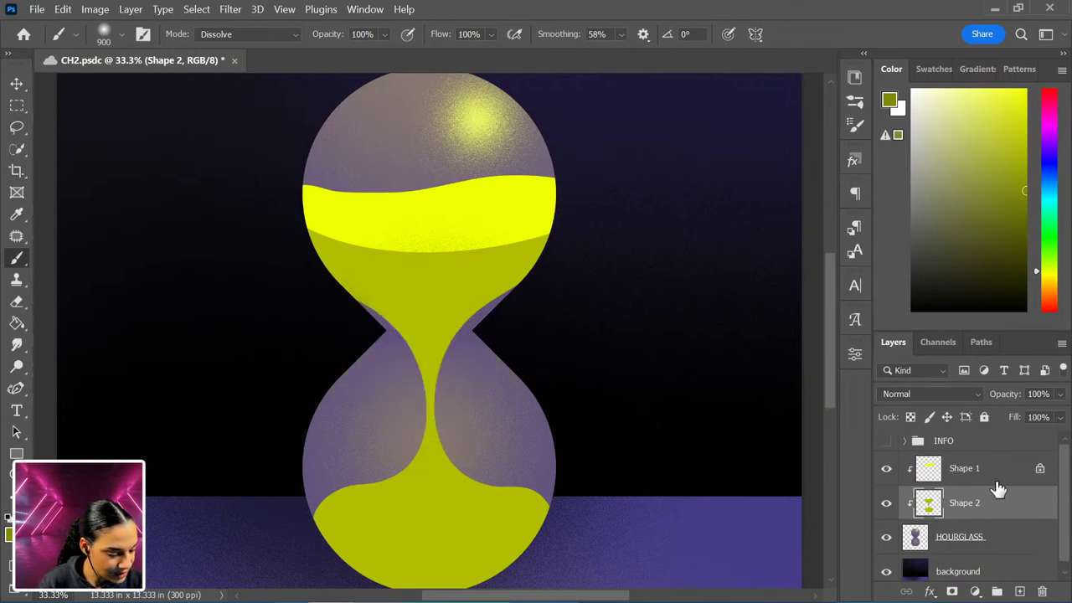
{"action": "left_click", "coordinate": [910, 416]}
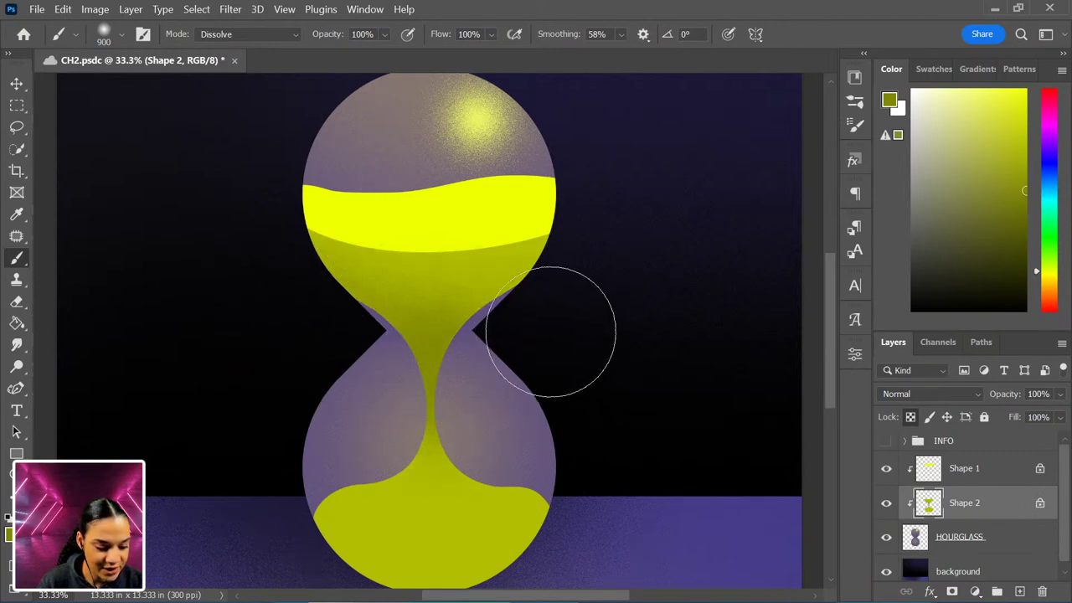
{"action": "left_click", "coordinate": [1030, 214]}
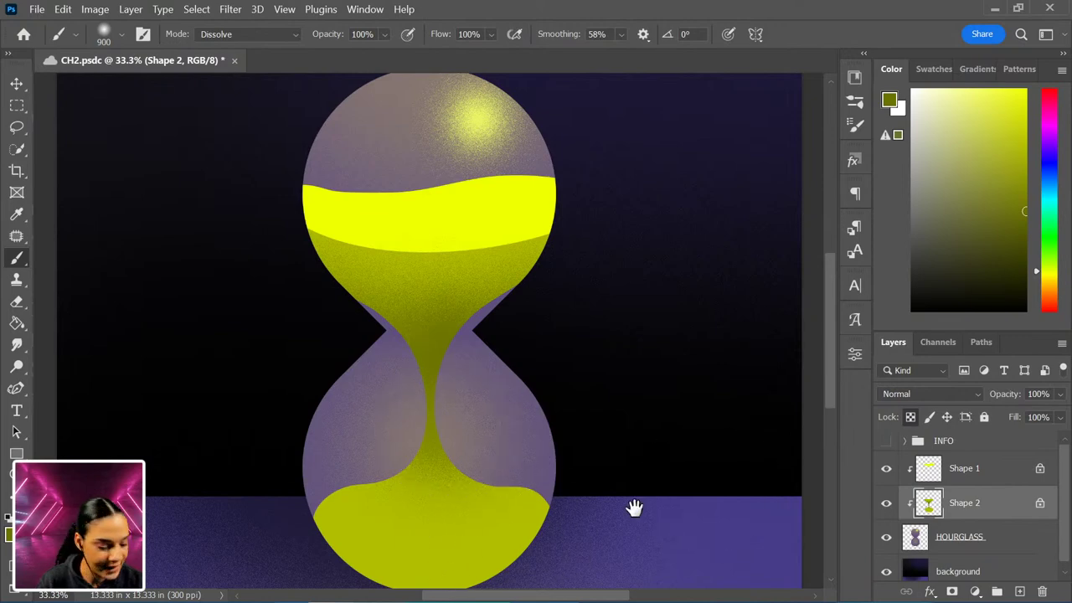
{"action": "left_click_drag", "start_coordinate": [661, 491], "coordinate": [657, 368]}
{"action": "mouse_move", "coordinate": [323, 427]}
{"action": "left_mouse_down"}
{"action": "mouse_move", "coordinate": [404, 475]}
{"action": "mouse_move", "coordinate": [519, 487]}
{"action": "mouse_move", "coordinate": [635, 429]}
{"action": "left_mouse_up"}
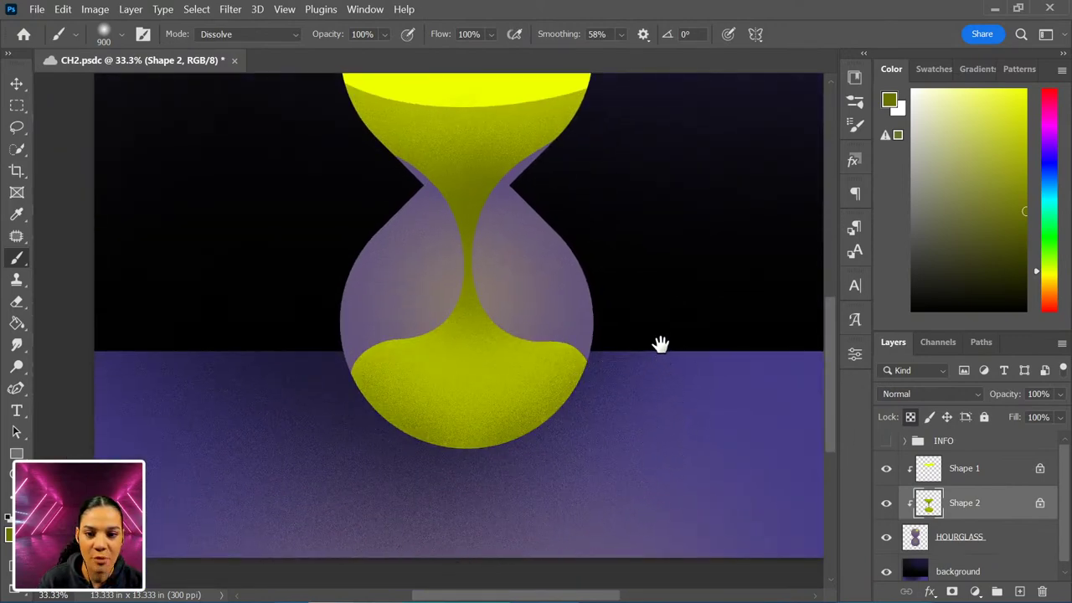
{"action": "left_click_drag", "start_coordinate": [663, 340], "coordinate": [642, 475]}
{"action": "left_click_drag", "start_coordinate": [586, 445], "coordinate": [604, 383]}
- Darken the lower sand's bottom edge at brush 800, then sample the upper band's yellow at 250
{"action": "left_click_drag", "start_coordinate": [1002, 266], "coordinate": [1024, 241]}
{"action": "key", "text": "bracketleft"}
{"action": "key", "text": "bracketleft"}
{"action": "key", "text": "bracketleft"}
{"action": "key", "text": "bracketleft"}
{"action": "mouse_move", "coordinate": [451, 541]}
{"action": "left_mouse_down"}
{"action": "mouse_move", "coordinate": [555, 538]}
{"action": "mouse_move", "coordinate": [474, 546]}
{"action": "mouse_move", "coordinate": [384, 534]}
{"action": "mouse_move", "coordinate": [564, 519]}
{"action": "mouse_move", "coordinate": [430, 531]}
{"action": "mouse_move", "coordinate": [359, 519]}
{"action": "mouse_move", "coordinate": [505, 532]}
{"action": "mouse_move", "coordinate": [579, 522]}
{"action": "mouse_move", "coordinate": [474, 548]}
{"action": "mouse_move", "coordinate": [593, 510]}
{"action": "left_mouse_up"}
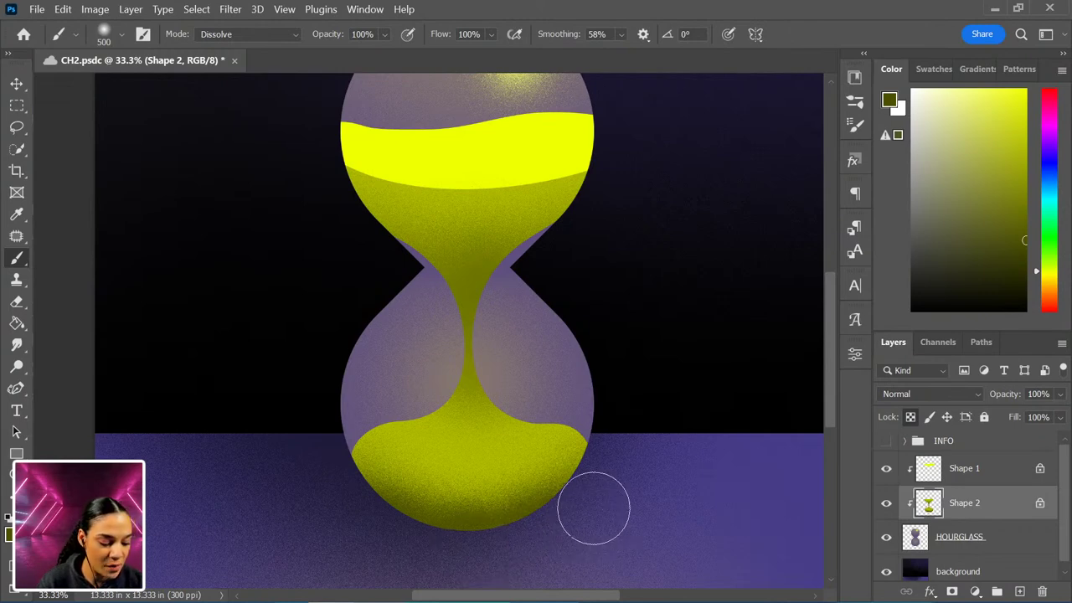
{"action": "left_click_drag", "start_coordinate": [467, 283], "coordinate": [612, 322]}
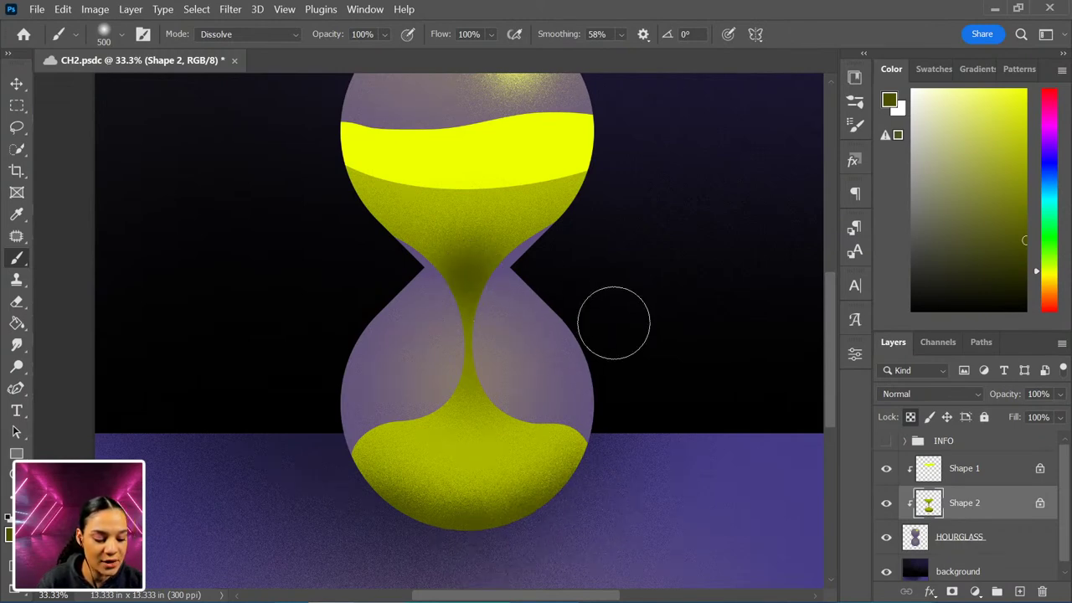
{"action": "key", "text": "ctrl+z"}
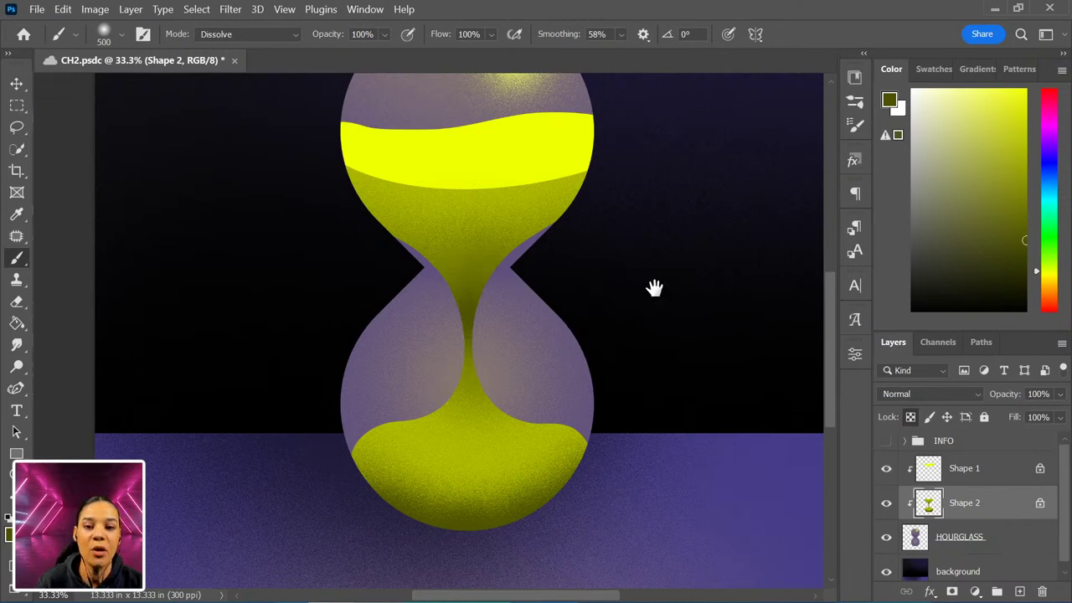
{"action": "left_click_drag", "start_coordinate": [655, 288], "coordinate": [647, 323]}
{"action": "left_click", "coordinate": [517, 184], "text": "alt"}
{"action": "key", "text": "bracketleft"}
{"action": "key", "text": "bracketleft"}
{"action": "key", "text": "bracketleft"}
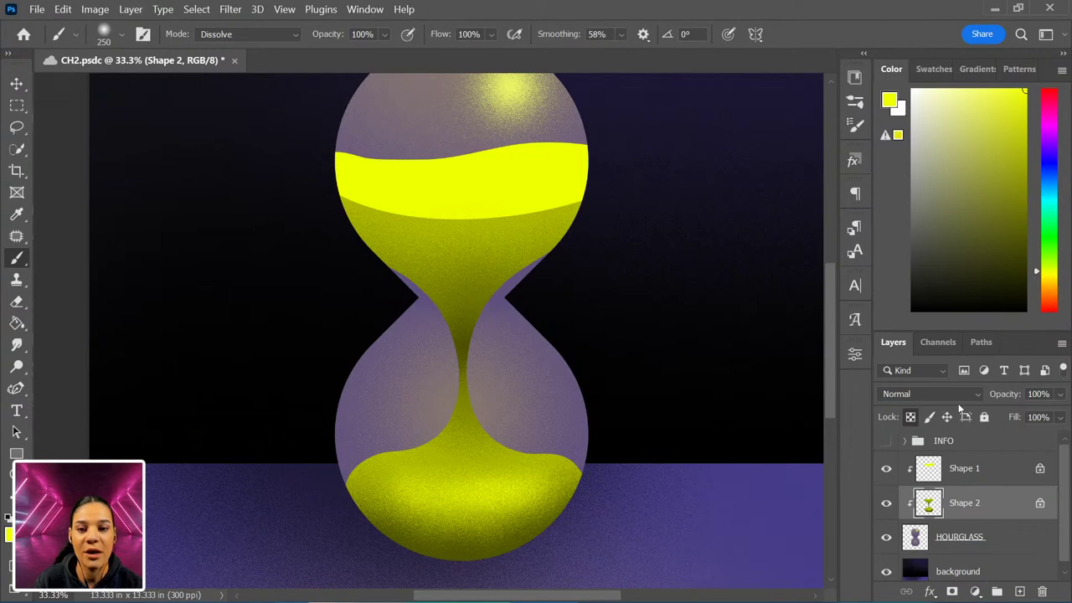
- Select Shape 1, settle on an olive-yellow paint colour, and set the brush to 500
{"action": "left_click", "coordinate": [999, 474]}
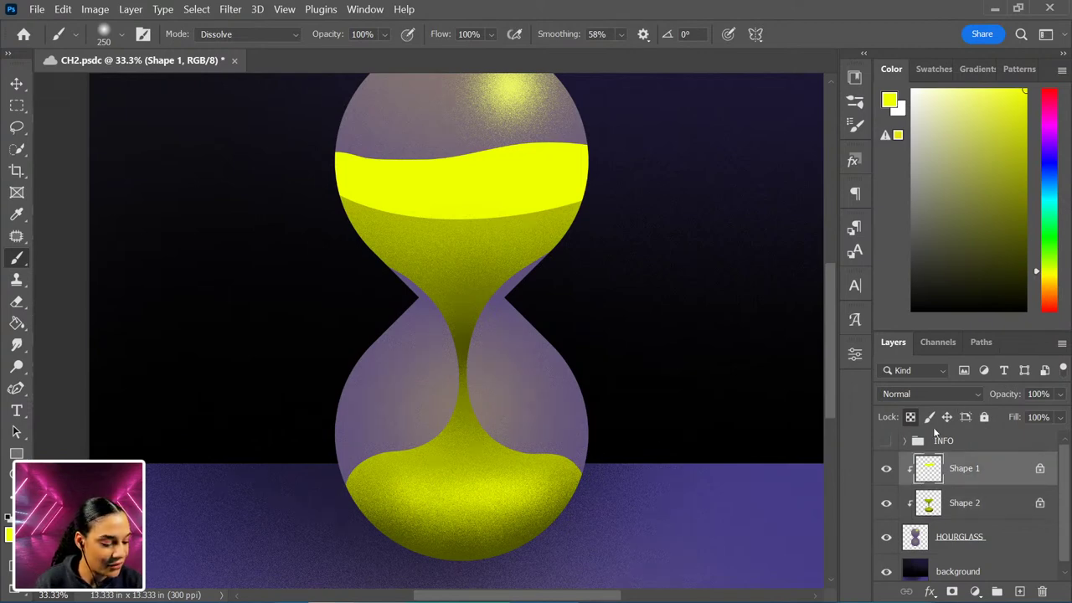
{"action": "left_click_drag", "start_coordinate": [579, 290], "coordinate": [557, 394]}
{"action": "key", "text": "bracketright"}
{"action": "key", "text": "bracketright"}
{"action": "key", "text": "bracketright"}
{"action": "key", "text": "bracketright"}
{"action": "key", "text": "bracketright"}
{"action": "key", "text": "bracketright"}
{"action": "left_click", "coordinate": [382, 568], "text": "alt"}
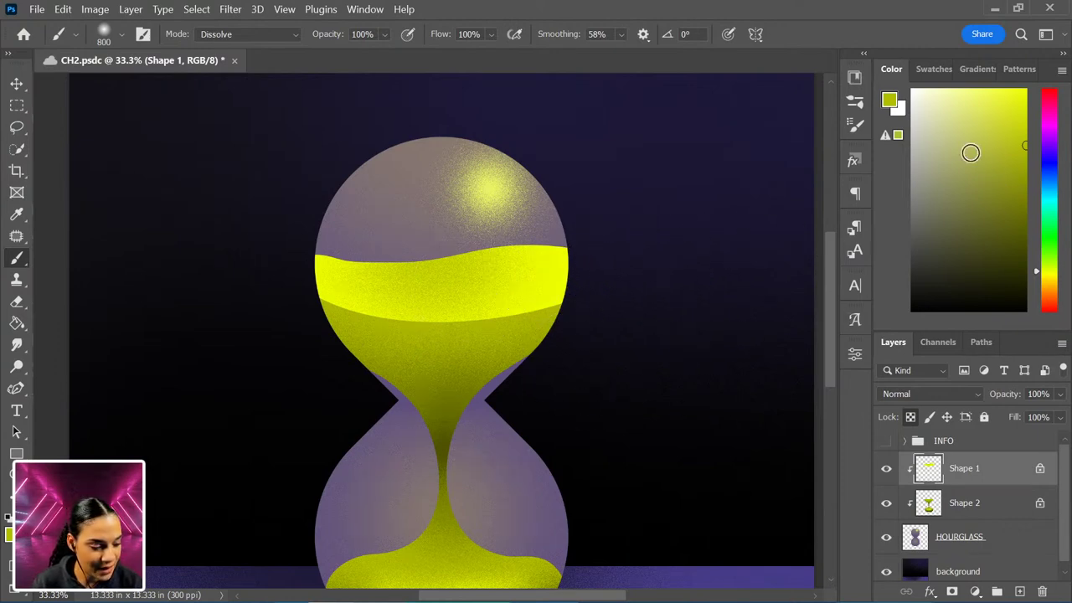
{"action": "left_click", "coordinate": [1025, 105]}
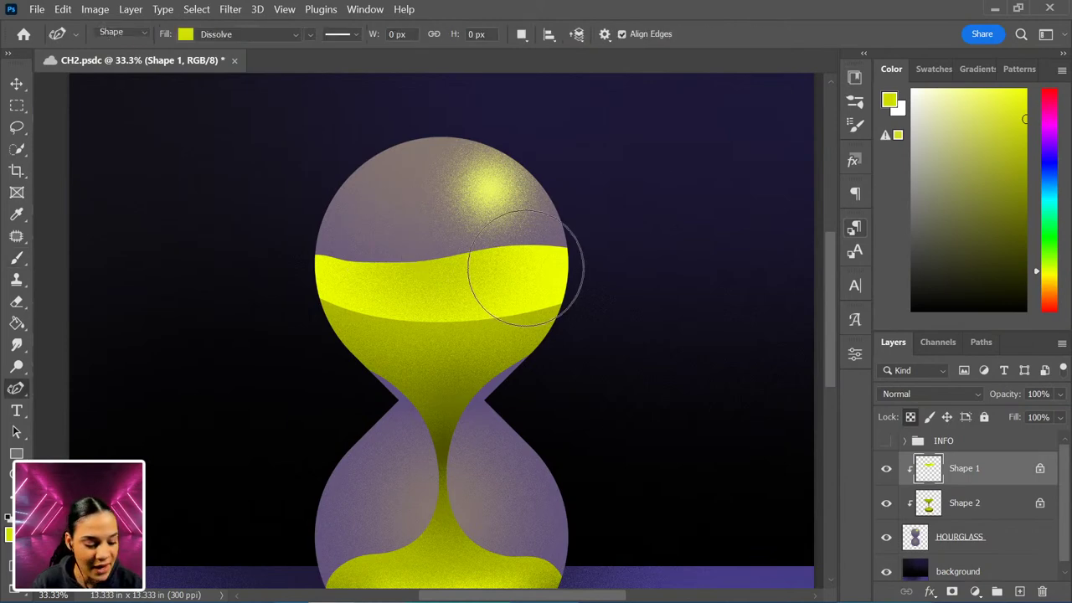
{"action": "key", "text": "bracketleft"}
{"action": "key", "text": "bracketleft"}
{"action": "key", "text": "bracketleft"}
{"action": "key", "text": "bracketleft"}
{"action": "key", "text": "bracketleft"}
{"action": "key", "text": "bracketleft"}
{"action": "key", "text": "bracketleft"}
{"action": "key", "text": "bracketleft"}
{"action": "key", "text": "bracketleft"}
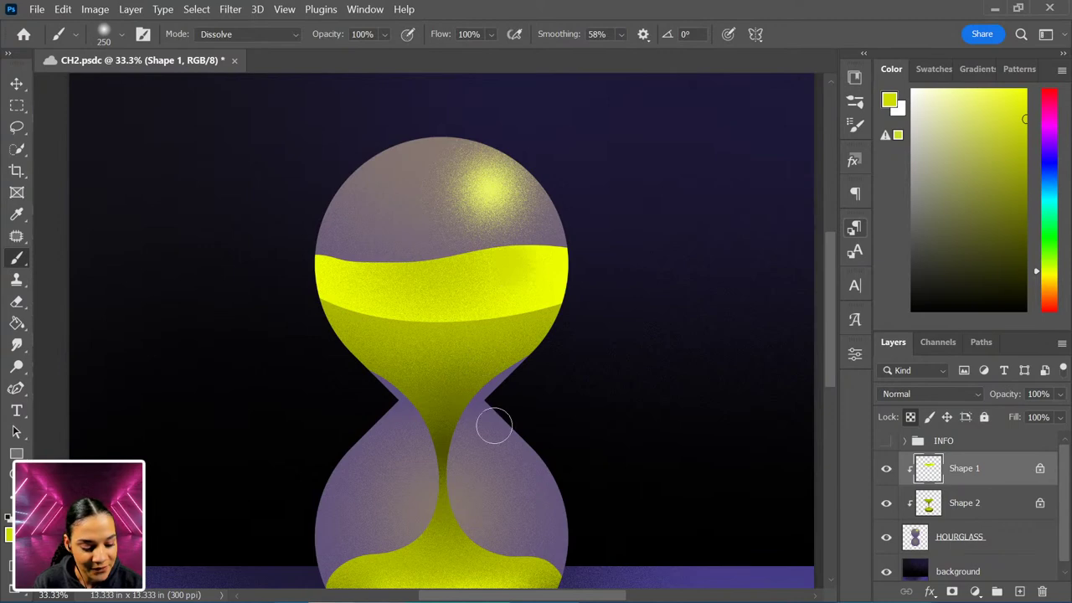
{"action": "left_click_drag", "start_coordinate": [1015, 118], "coordinate": [1053, 80]}
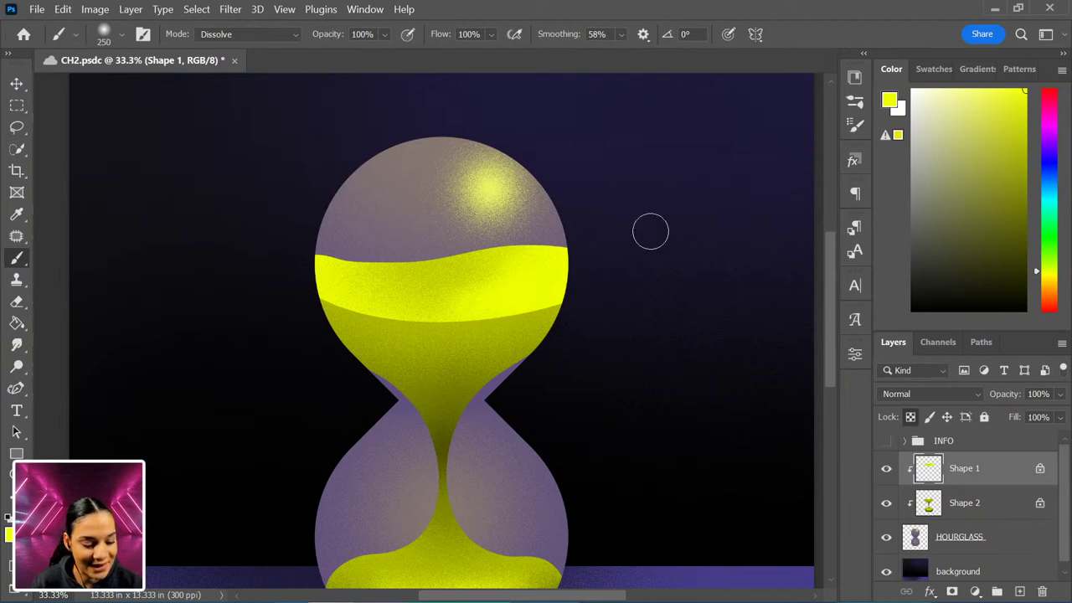
{"action": "left_click", "coordinate": [465, 381], "text": "alt"}
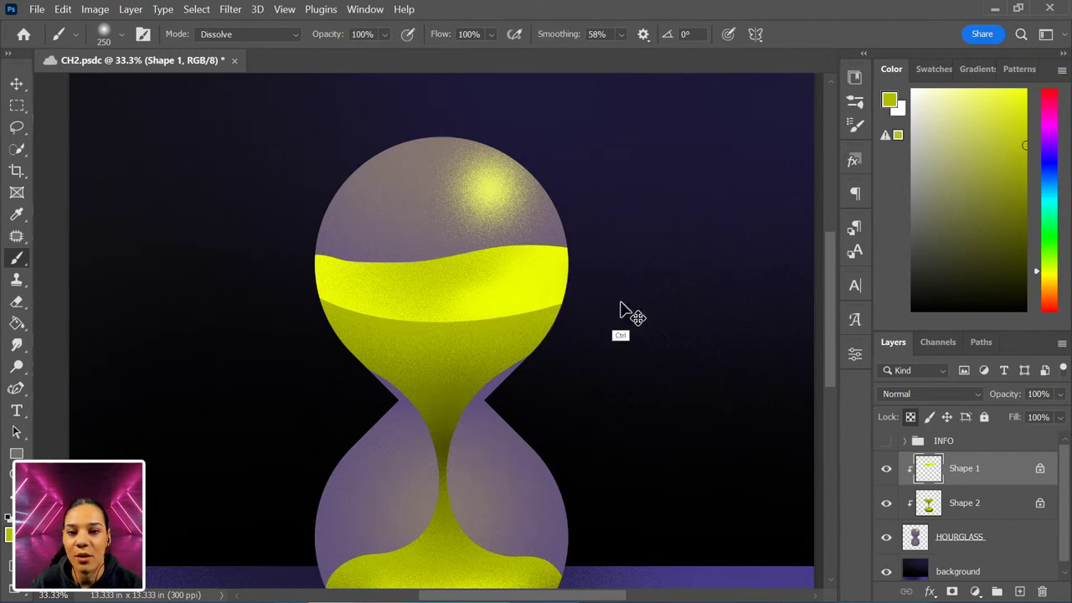
{"action": "key", "text": "bracketright"}
{"action": "key", "text": "bracketright"}
{"action": "key", "text": "bracketright"}
{"action": "key", "text": "bracketright"}
{"action": "key", "text": "bracketright"}
{"action": "key", "text": "bracketright"}
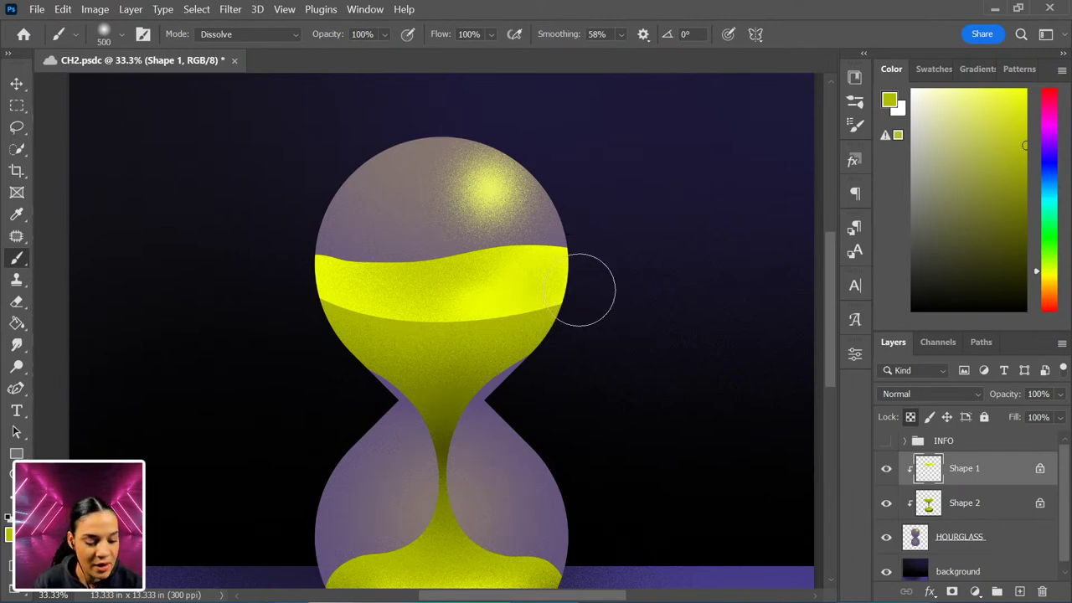
{"action": "key", "text": "ctrl+minus"}
{"action": "key", "text": "ctrl+minus"}
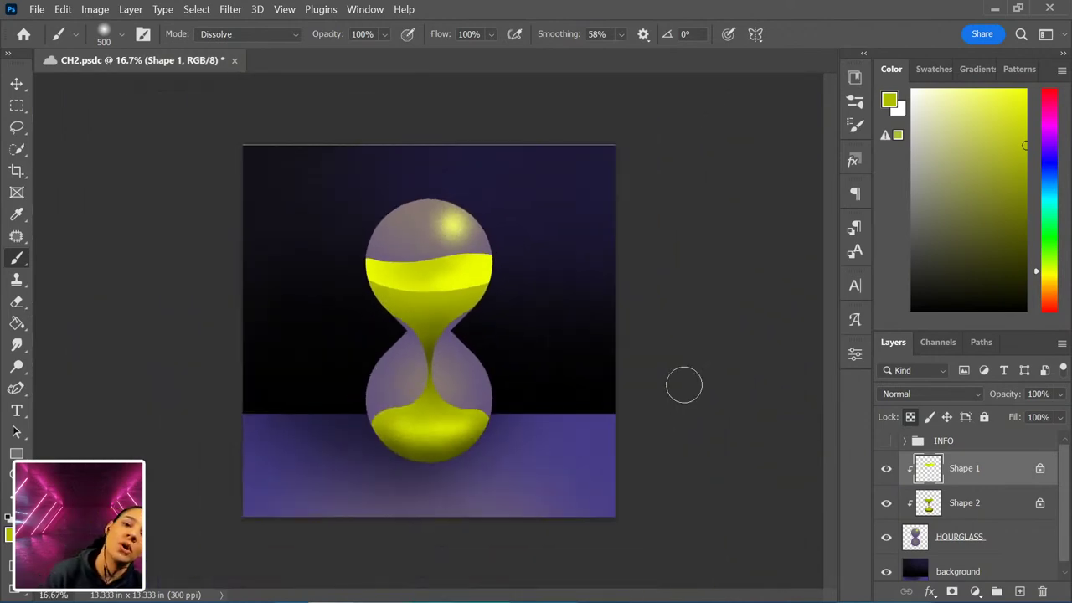
{"action": "key", "text": "ctrl+minus"}
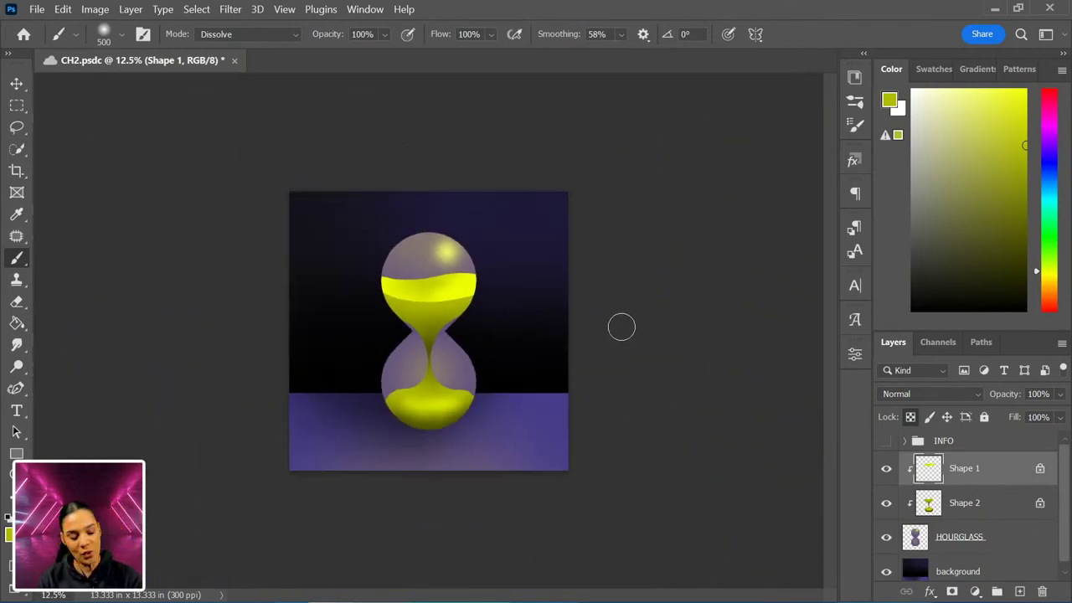
{"action": "key", "text": "ctrl+plus"}
{"action": "key", "text": "ctrl+plus"}
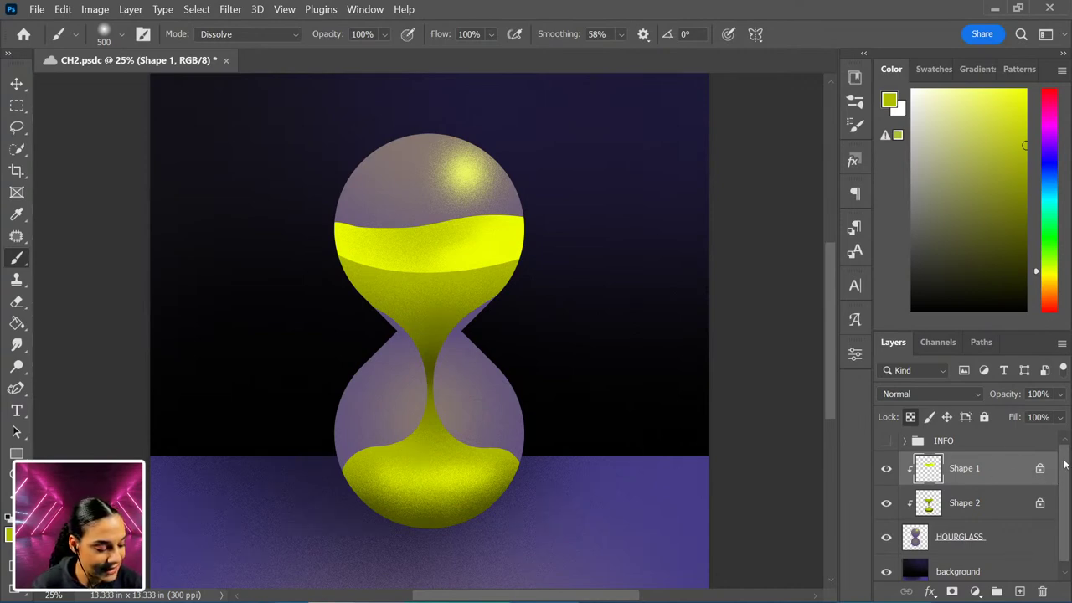
{"action": "scroll", "coordinate": [1066, 465], "scroll_direction": "down", "scroll_amount": 1}
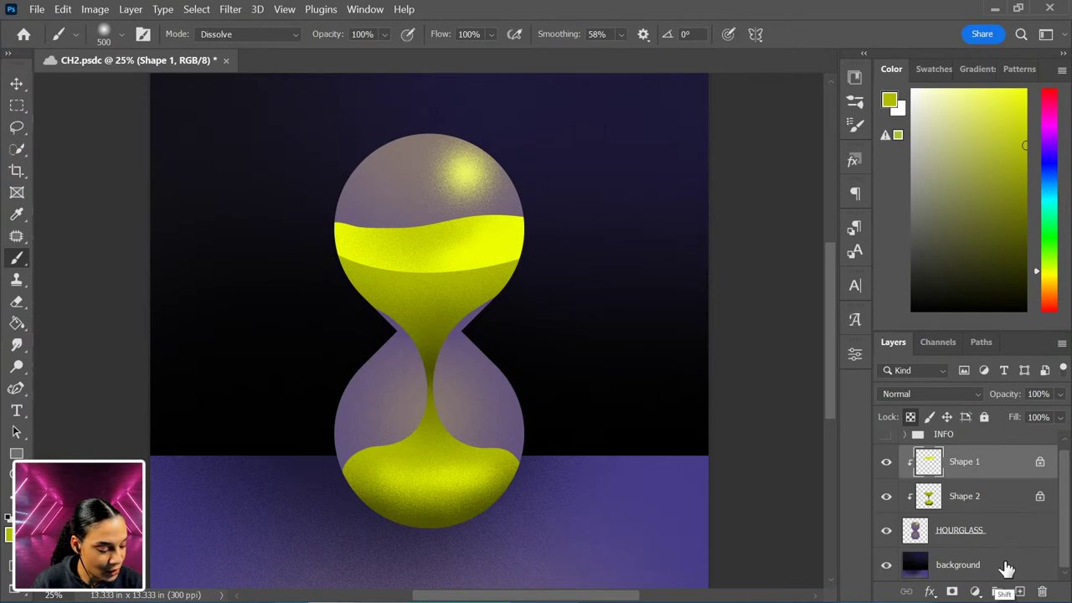
- Group Shape 1, Shape 2, HOURGLASS and background layers and rename the group MAIN
{"action": "left_click", "coordinate": [1007, 568], "text": "shift"}
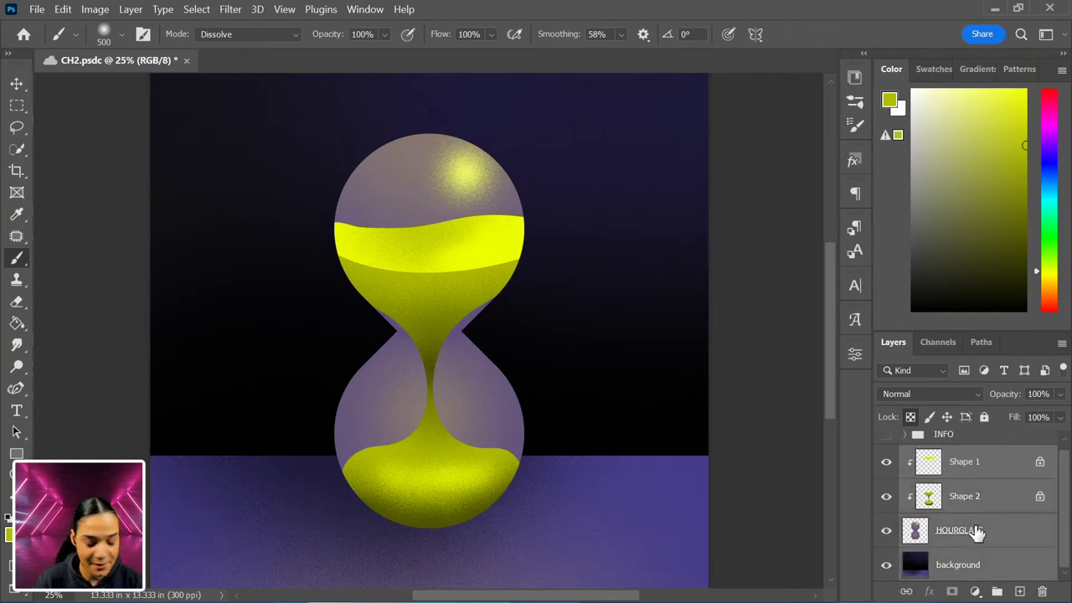
{"action": "key", "text": "ctrl+g"}
{"action": "double_click", "coordinate": [948, 466]}
{"action": "type", "text": "MAIN"}
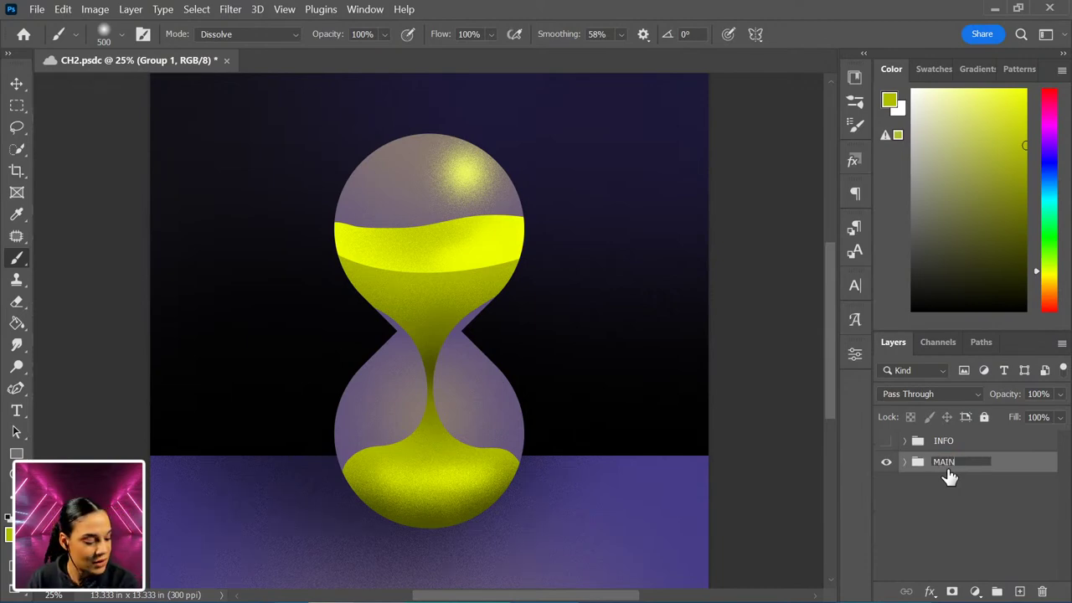
{"action": "key", "text": "Return"}
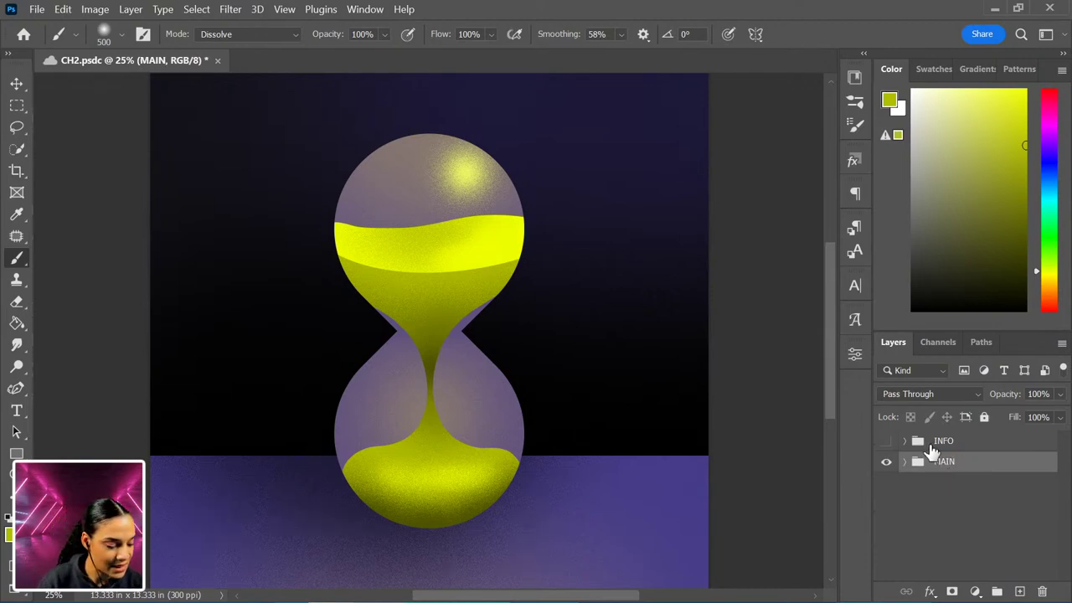
{"action": "scroll", "coordinate": [521, 411], "scroll_direction": "up", "scroll_amount": 1}
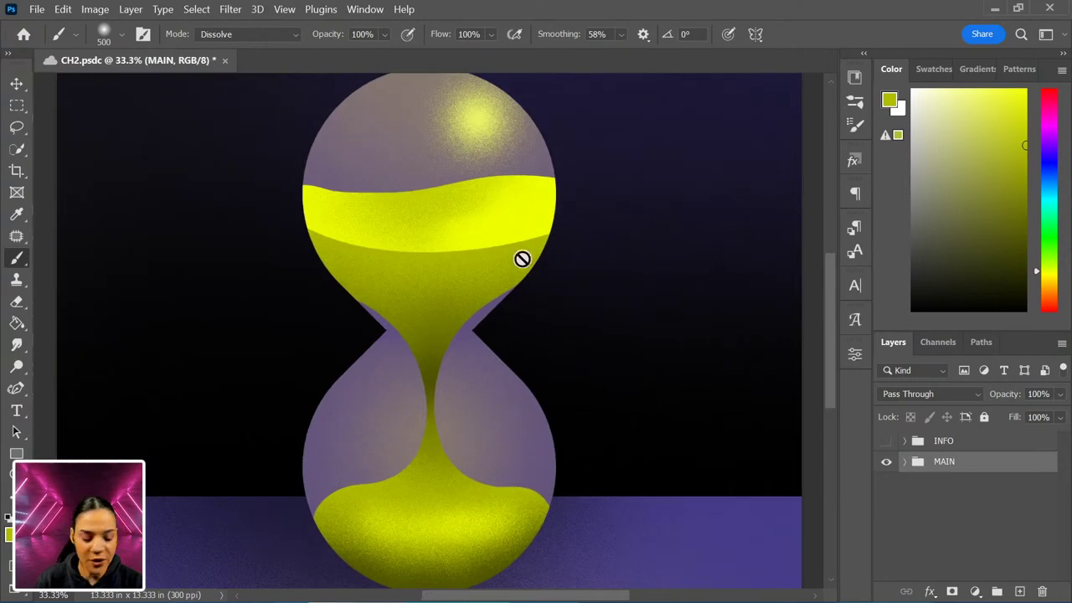
- Pick the Hard Round Pressure Size brush and create empty Layer 1 between INFO and MAIN
{"action": "right_click", "coordinate": [522, 271]}
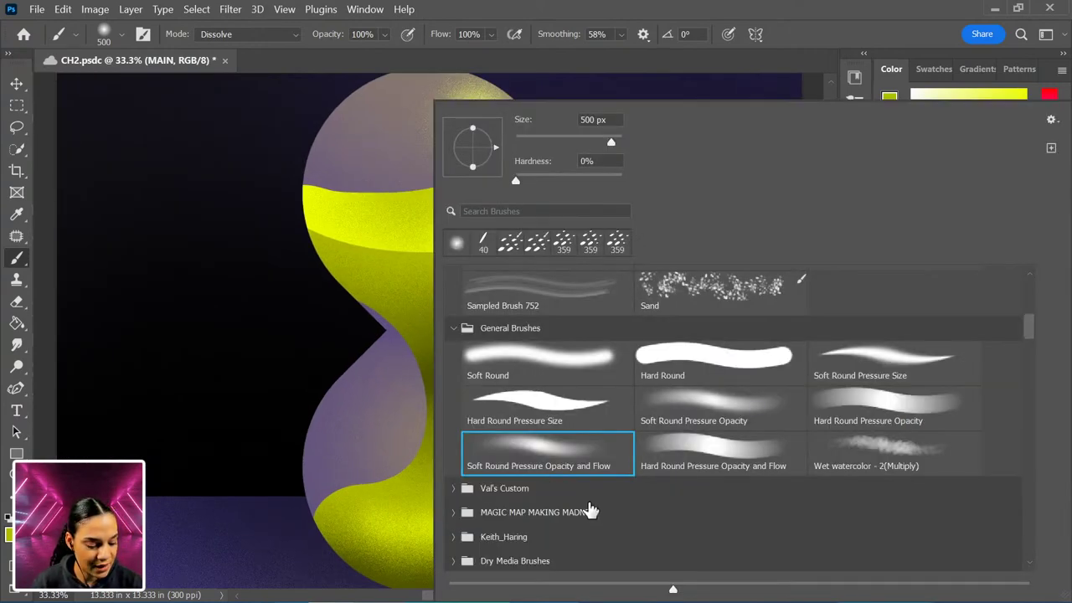
{"action": "left_click", "coordinate": [558, 410]}
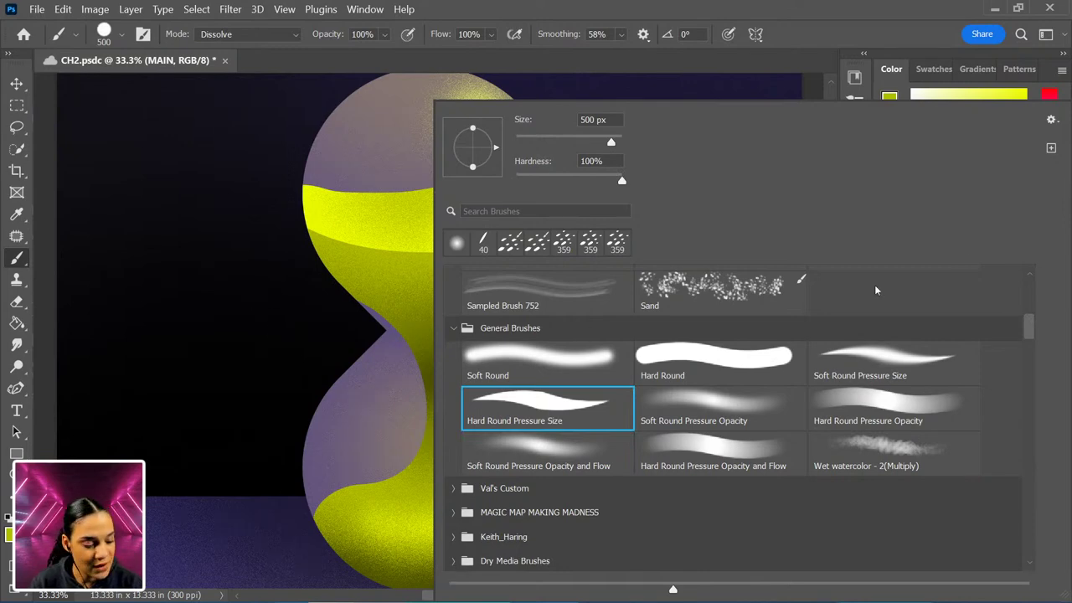
{"action": "left_click", "coordinate": [823, 71]}
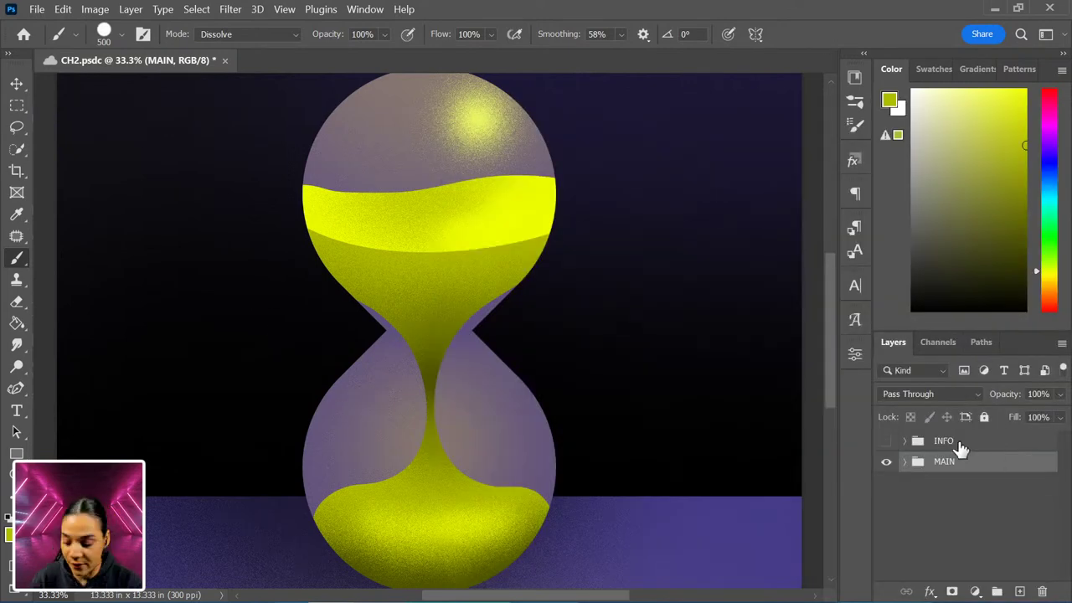
{"action": "key", "text": "ctrl+shift+alt+n"}
- Shrink the brush and dab yellow grit specks on the dark area right of the hourglass
{"action": "left_click_drag", "start_coordinate": [633, 276], "coordinate": [542, 326]}
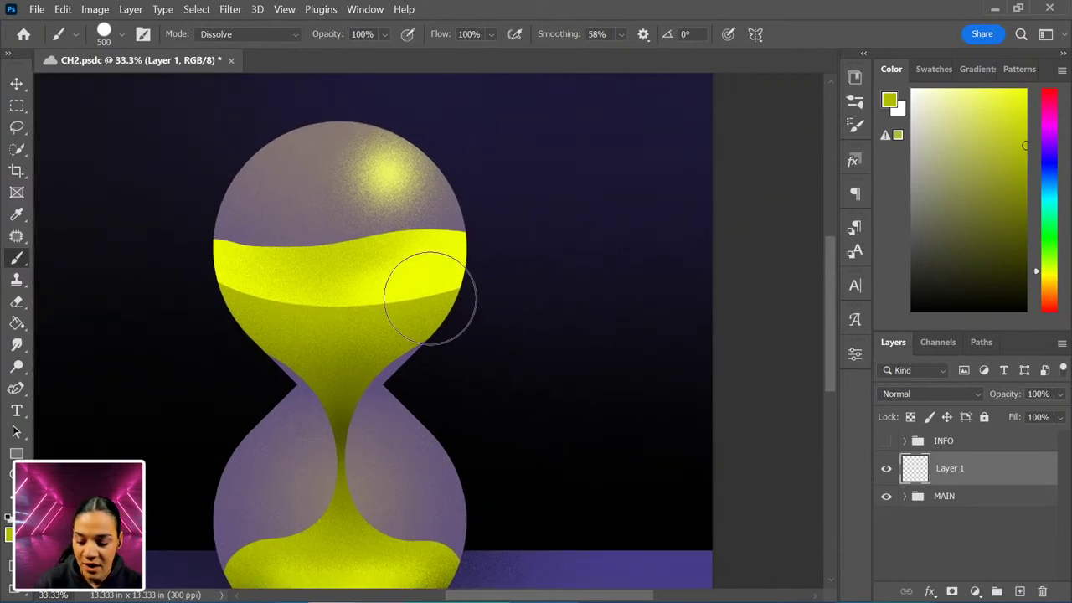
{"action": "key", "text": "bracketleft"}
{"action": "key", "text": "bracketleft"}
{"action": "key", "text": "bracketleft"}
{"action": "key", "text": "bracketleft"}
{"action": "key", "text": "bracketleft"}
{"action": "key", "text": "bracketleft"}
{"action": "key", "text": "bracketleft"}
{"action": "key", "text": "bracketleft"}
{"action": "key", "text": "bracketleft"}
{"action": "key", "text": "bracketleft"}
{"action": "key", "text": "bracketleft"}
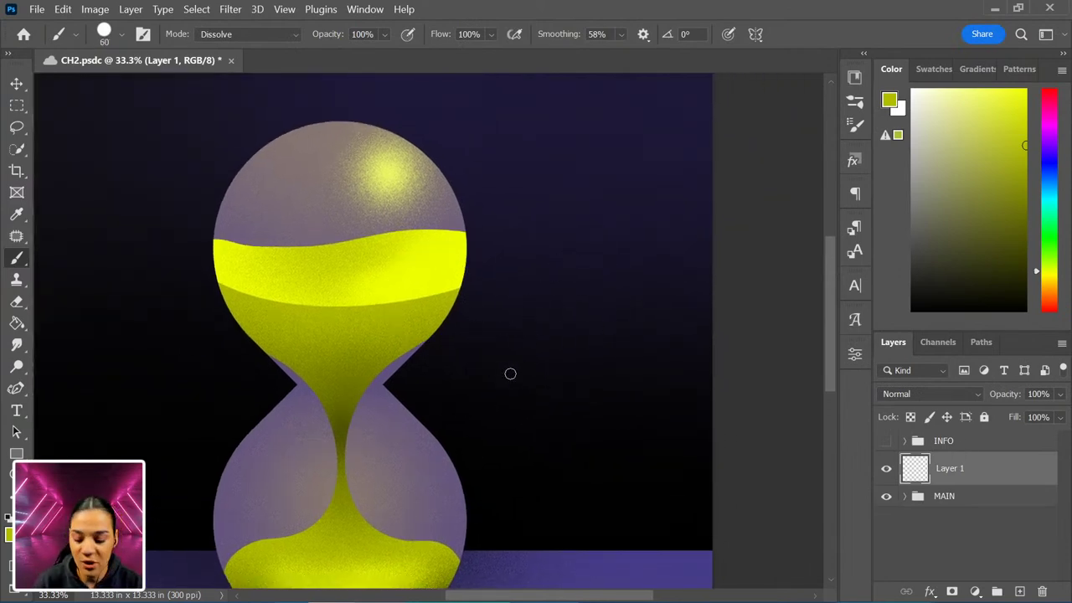
{"action": "scroll", "coordinate": [510, 374], "scroll_direction": "up", "scroll_amount": 1}
{"action": "left_click_drag", "start_coordinate": [495, 394], "coordinate": [488, 306]}
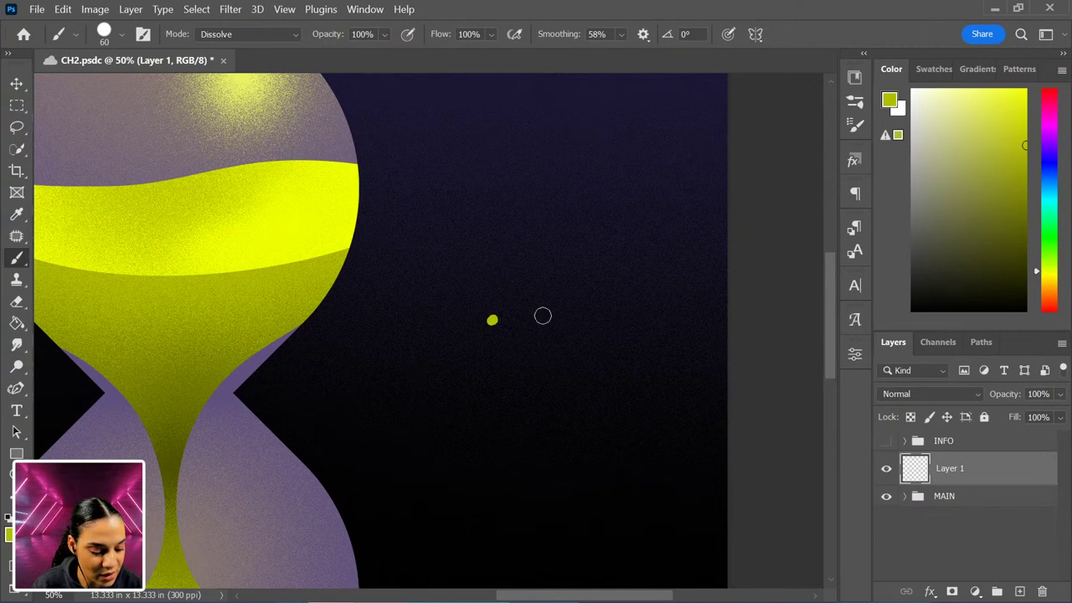
{"action": "left_click_drag", "start_coordinate": [522, 318], "coordinate": [538, 312]}
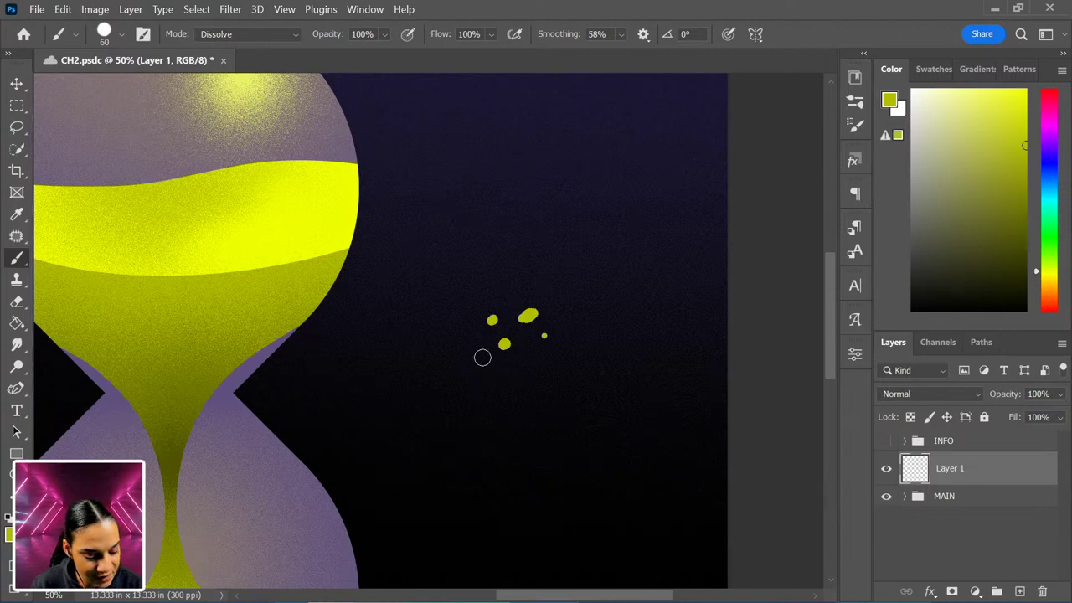
{"action": "left_click_drag", "start_coordinate": [516, 360], "coordinate": [506, 376]}
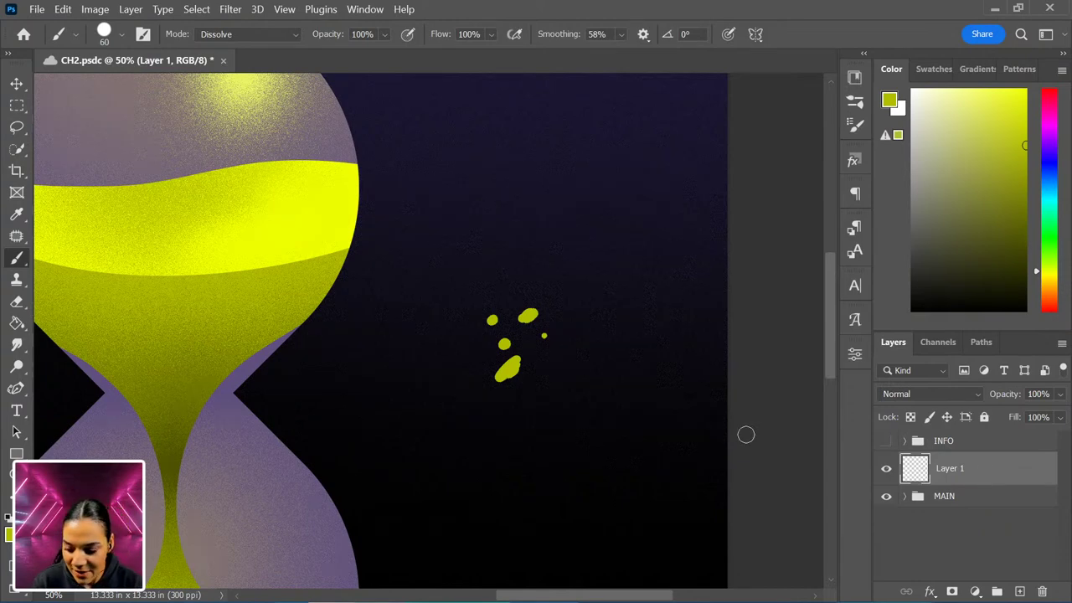
{"action": "key", "text": "e"}
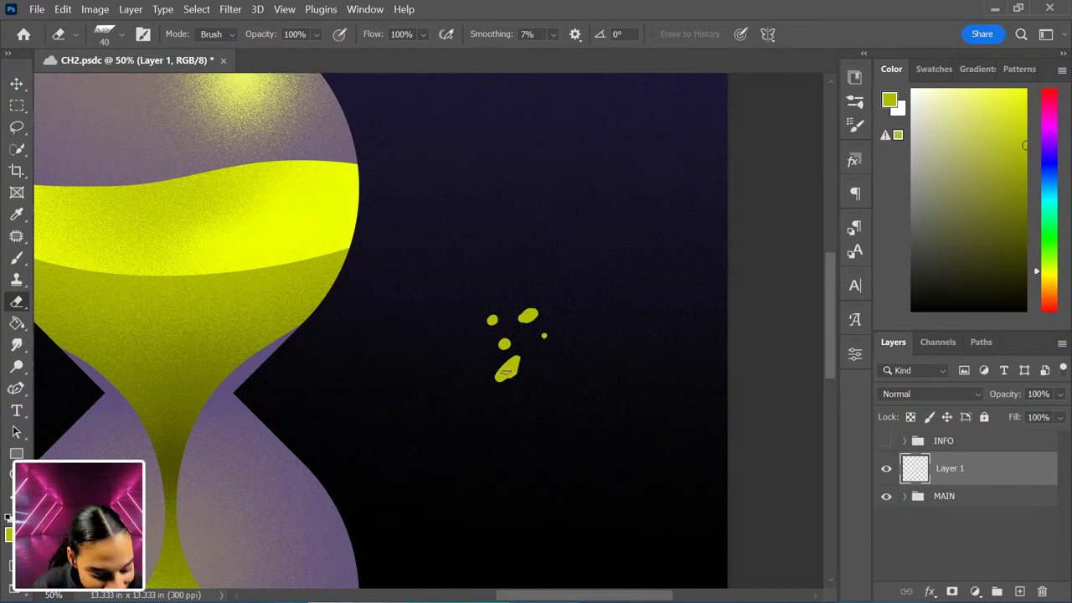
- Erase the edges of the yellow specks to carve them into smaller slivers
{"action": "mouse_move", "coordinate": [516, 392]}
{"action": "left_mouse_down"}
{"action": "mouse_move", "coordinate": [499, 370]}
{"action": "mouse_move", "coordinate": [489, 395]}
{"action": "mouse_move", "coordinate": [489, 379]}
{"action": "mouse_move", "coordinate": [518, 385]}
{"action": "left_mouse_up"}
{"action": "mouse_move", "coordinate": [525, 312]}
{"action": "left_mouse_down"}
{"action": "mouse_move", "coordinate": [515, 328]}
{"action": "mouse_move", "coordinate": [569, 311]}
{"action": "left_mouse_up"}
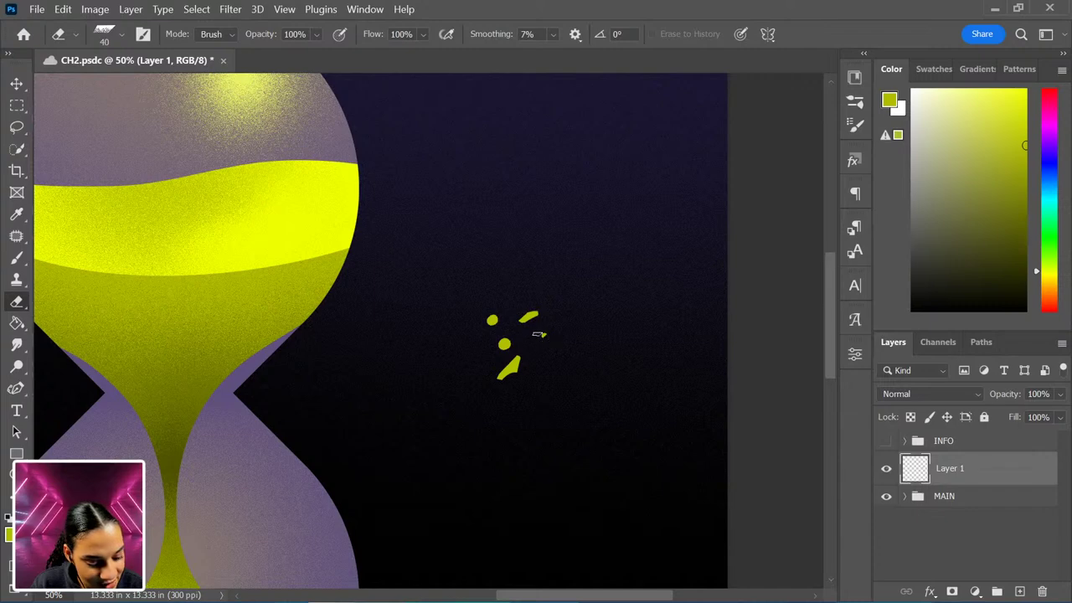
{"action": "left_click_drag", "start_coordinate": [515, 337], "coordinate": [497, 342]}
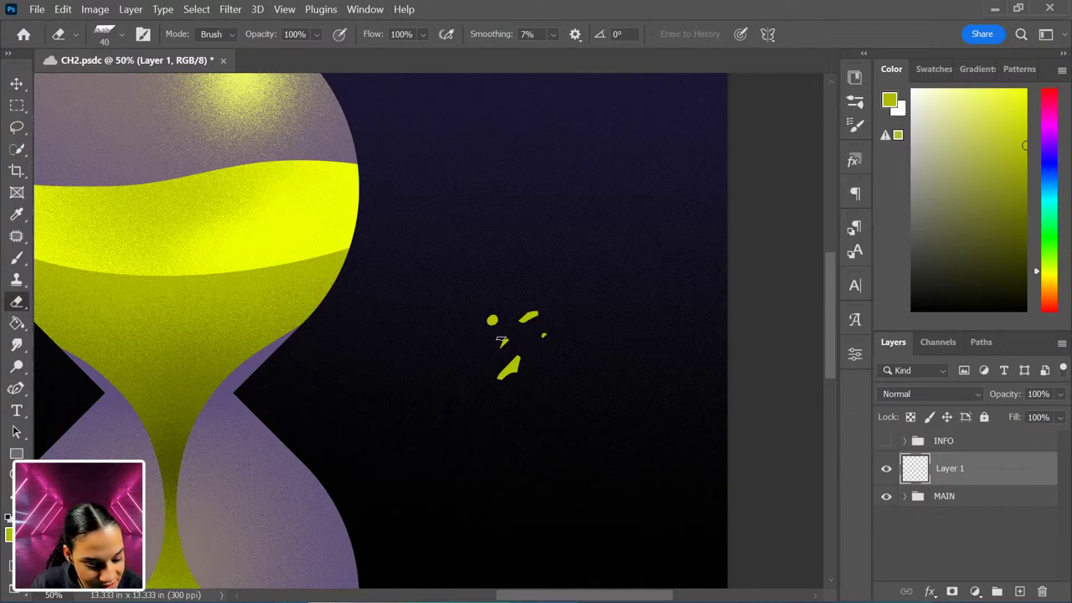
{"action": "mouse_move", "coordinate": [500, 316]}
{"action": "left_mouse_down"}
{"action": "mouse_move", "coordinate": [482, 342]}
{"action": "mouse_move", "coordinate": [486, 314]}
{"action": "left_mouse_up"}
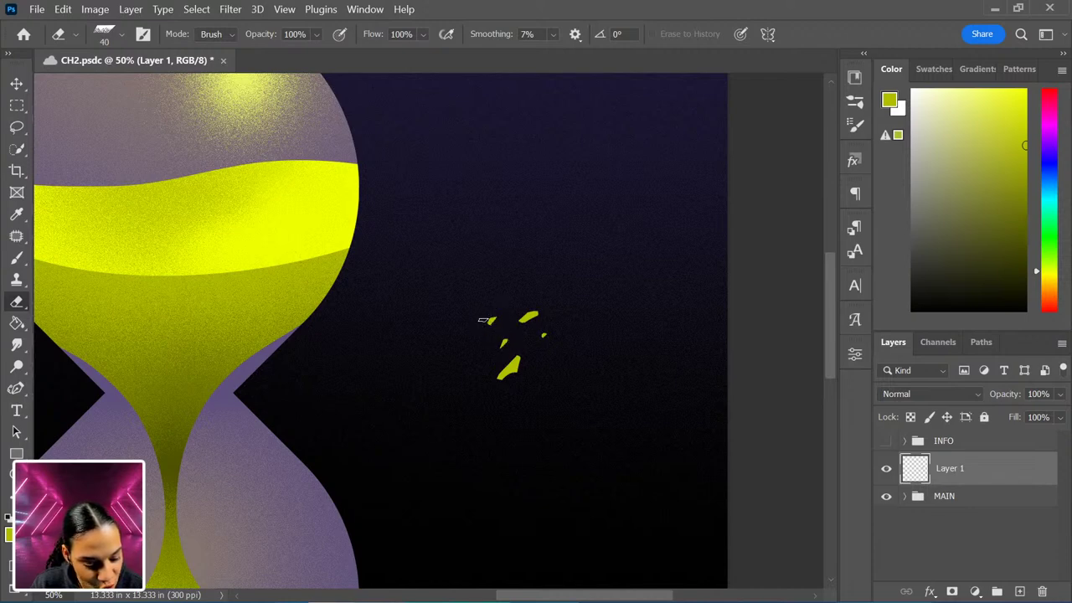
- Add more yellow specks with the Dissolve brush, trimming them with the Eraser between dabs
{"action": "key", "text": "b"}
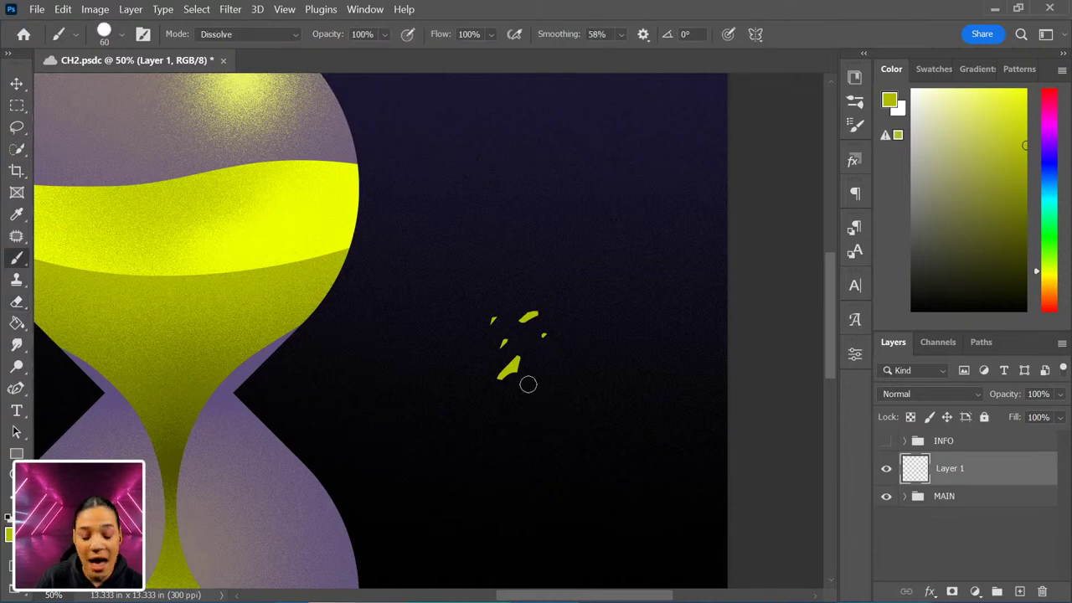
{"action": "mouse_move", "coordinate": [486, 342]}
{"action": "left_mouse_down"}
{"action": "mouse_move", "coordinate": [480, 353]}
{"action": "mouse_move", "coordinate": [492, 336]}
{"action": "mouse_move", "coordinate": [474, 340]}
{"action": "mouse_move", "coordinate": [482, 337]}
{"action": "mouse_move", "coordinate": [474, 358]}
{"action": "left_mouse_up"}
{"action": "key", "text": "e"}
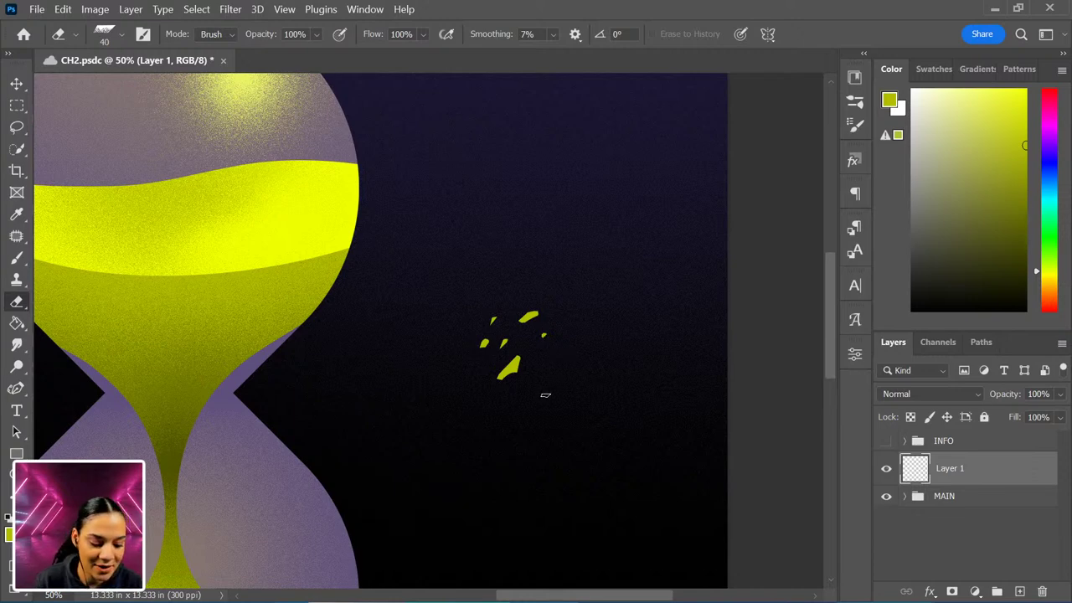
{"action": "key", "text": "b"}
{"action": "left_click", "coordinate": [522, 342]}
{"action": "left_click", "coordinate": [517, 373]}
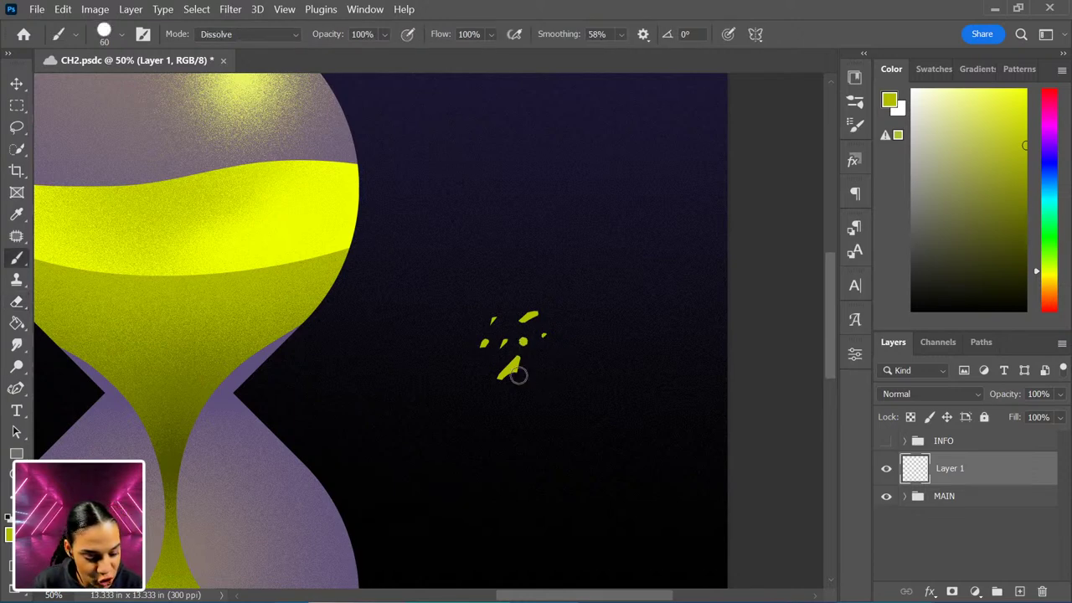
{"action": "key", "text": "e"}
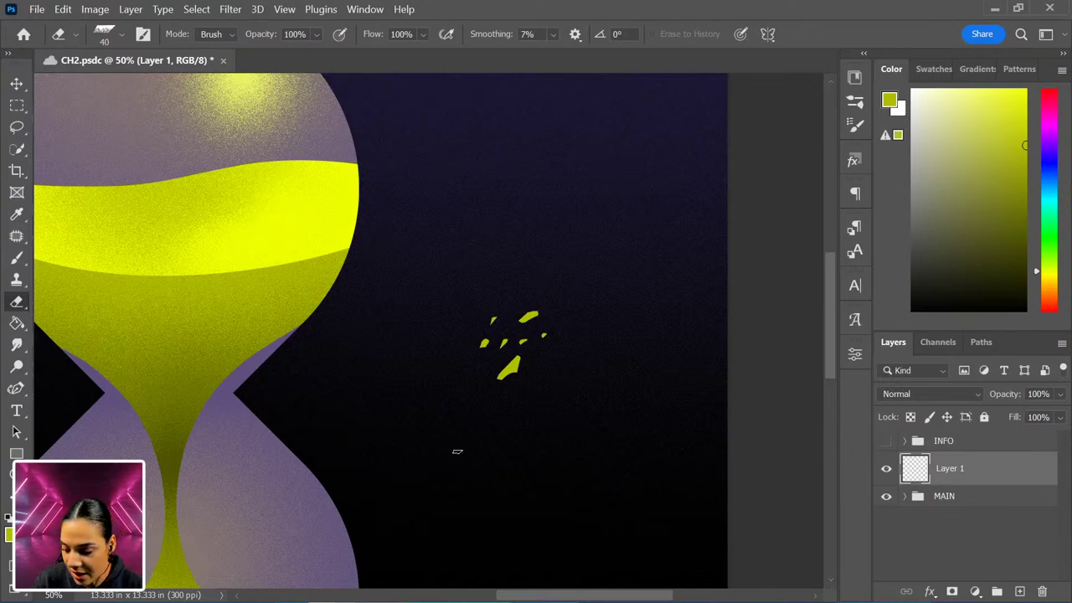
{"action": "key", "text": "b"}
{"action": "mouse_move", "coordinate": [478, 366]}
{"action": "left_mouse_down"}
{"action": "mouse_move", "coordinate": [435, 394]}
{"action": "mouse_move", "coordinate": [475, 376]}
{"action": "left_mouse_up"}
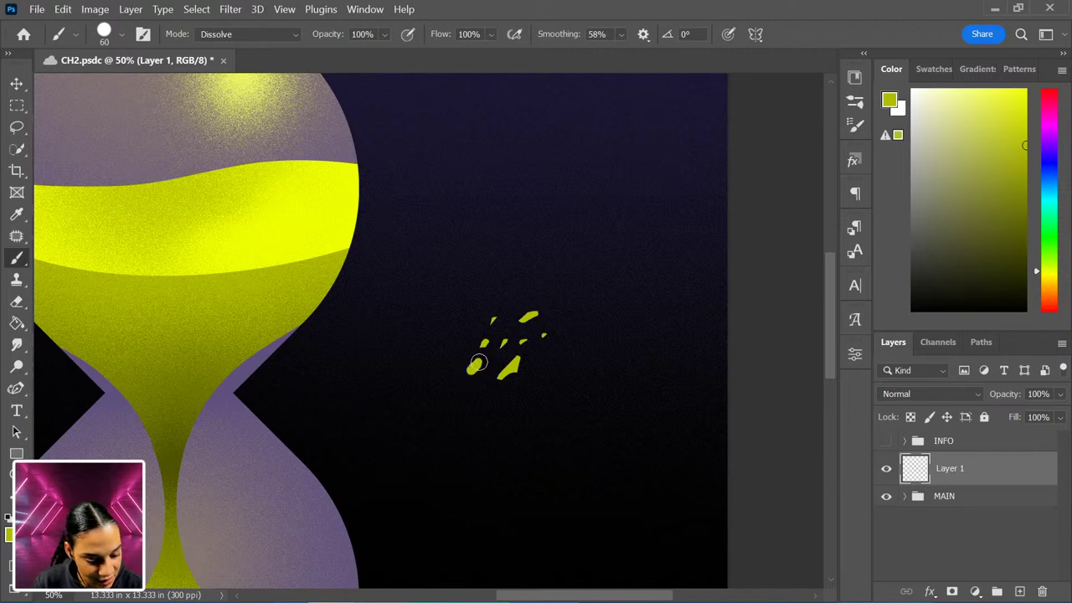
{"action": "key", "text": "e"}
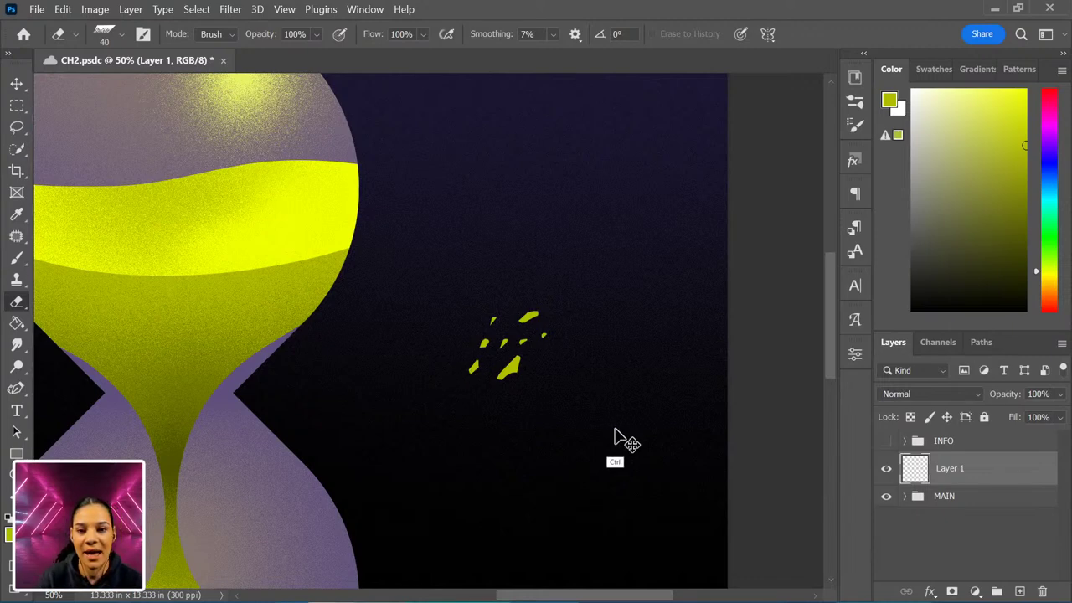
- Lasso the top speck and free-transform it to rotate and nudge it left
{"action": "key", "text": "ctrl+minus"}
{"action": "key", "text": "ctrl+minus"}
{"action": "key", "text": "ctrl+plus"}
{"action": "key", "text": "ctrl+plus"}
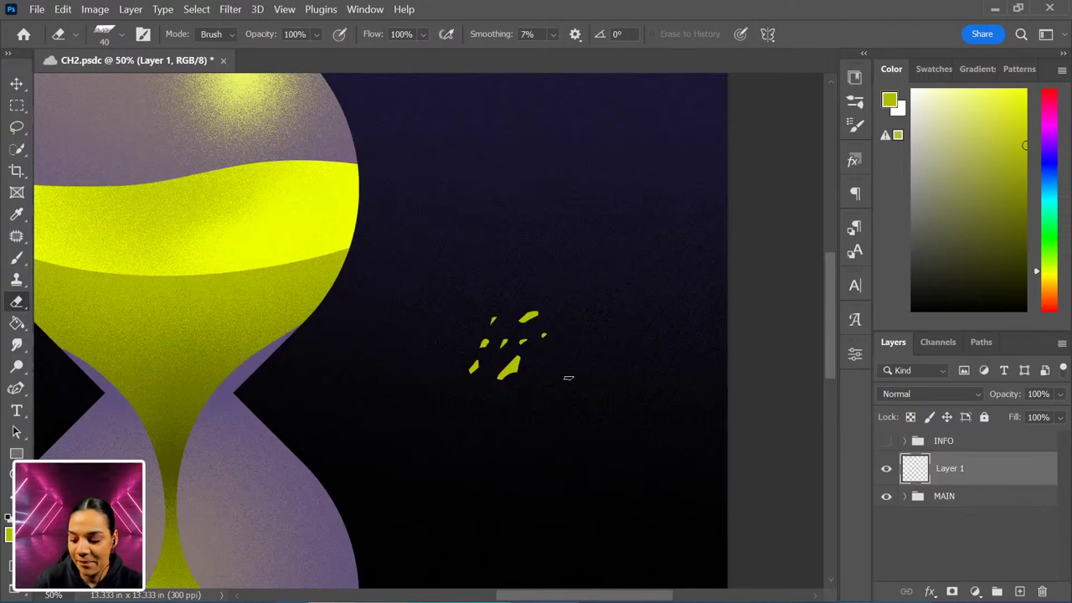
{"action": "key", "text": "l"}
{"action": "mouse_move", "coordinate": [531, 318]}
{"action": "left_mouse_down"}
{"action": "mouse_move", "coordinate": [530, 336]}
{"action": "mouse_move", "coordinate": [595, 302]}
{"action": "left_mouse_up"}
{"action": "key", "text": "ctrl+t"}
{"action": "left_click_drag", "start_coordinate": [536, 318], "coordinate": [524, 320]}
- Commit the speck's rotation, deselect it, and zoom out to frame the hourglass
{"action": "key", "text": "Return"}
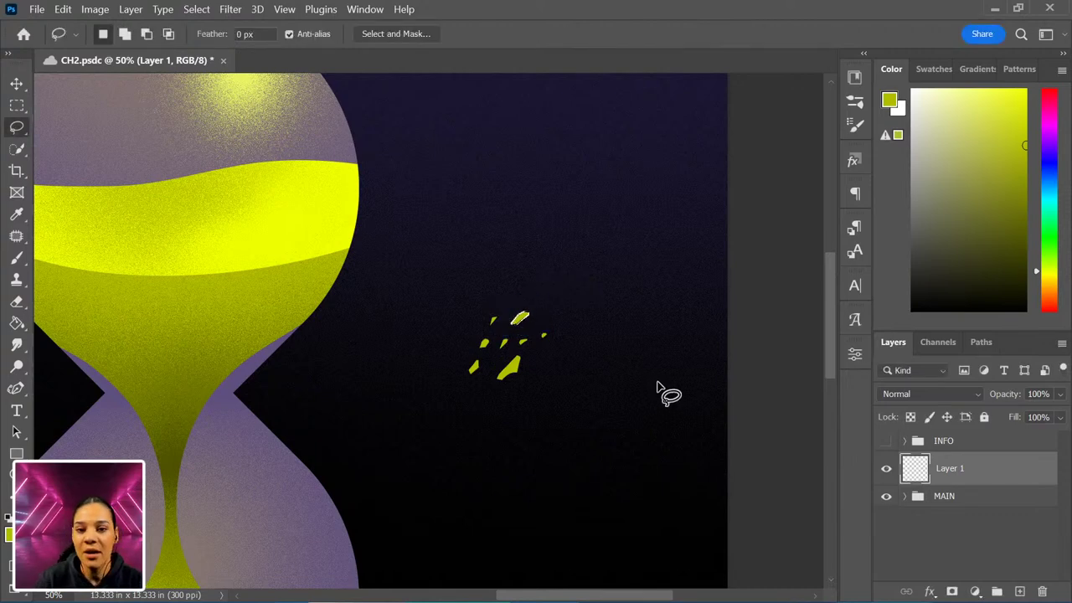
{"action": "key", "text": "ctrl+d"}
{"action": "scroll", "coordinate": [674, 411], "scroll_direction": "down", "scroll_amount": 3}
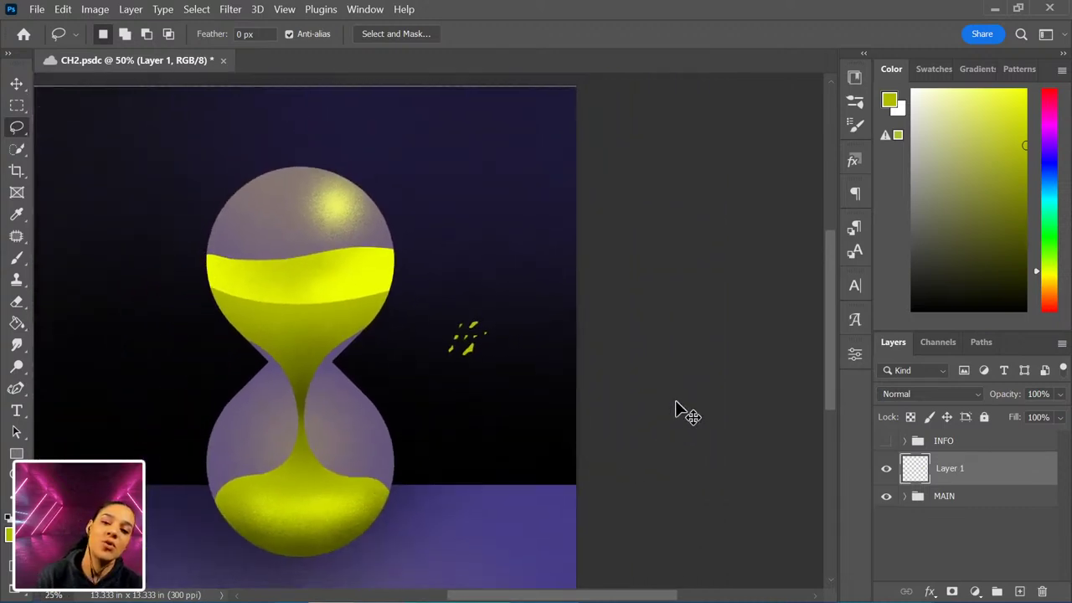
{"action": "scroll", "coordinate": [624, 389], "scroll_direction": "up", "scroll_amount": 3}
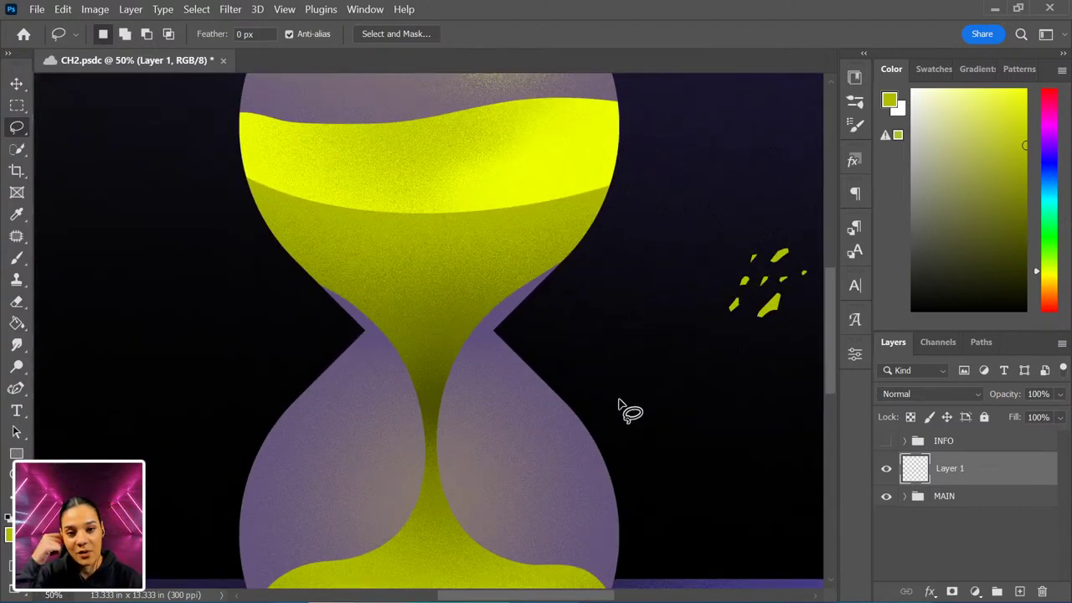
{"action": "left_click_drag", "start_coordinate": [678, 294], "coordinate": [573, 373]}
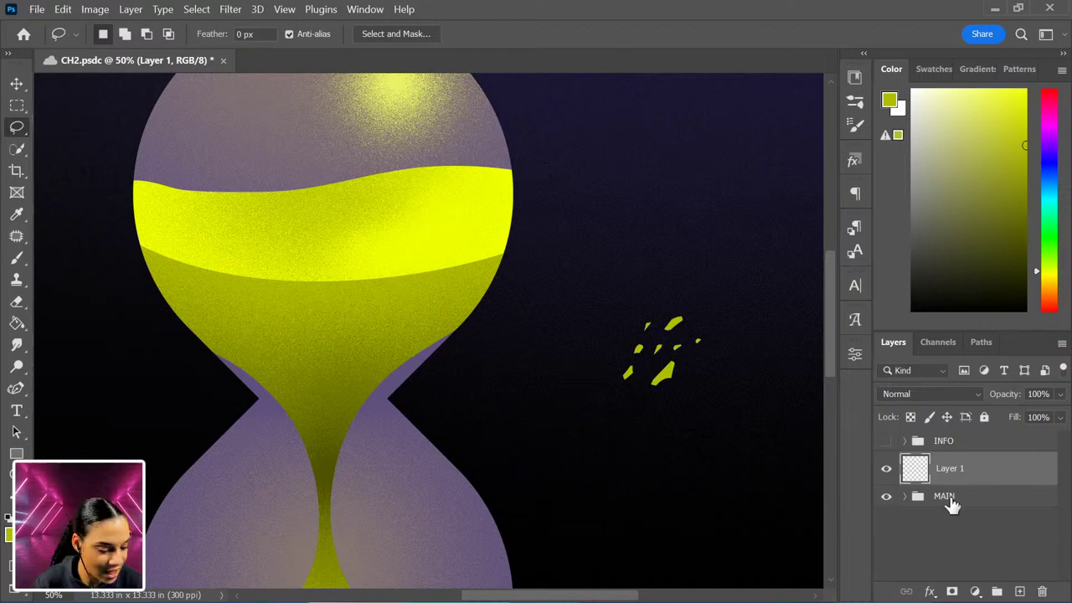
{"action": "key", "text": "ctrl+minus"}
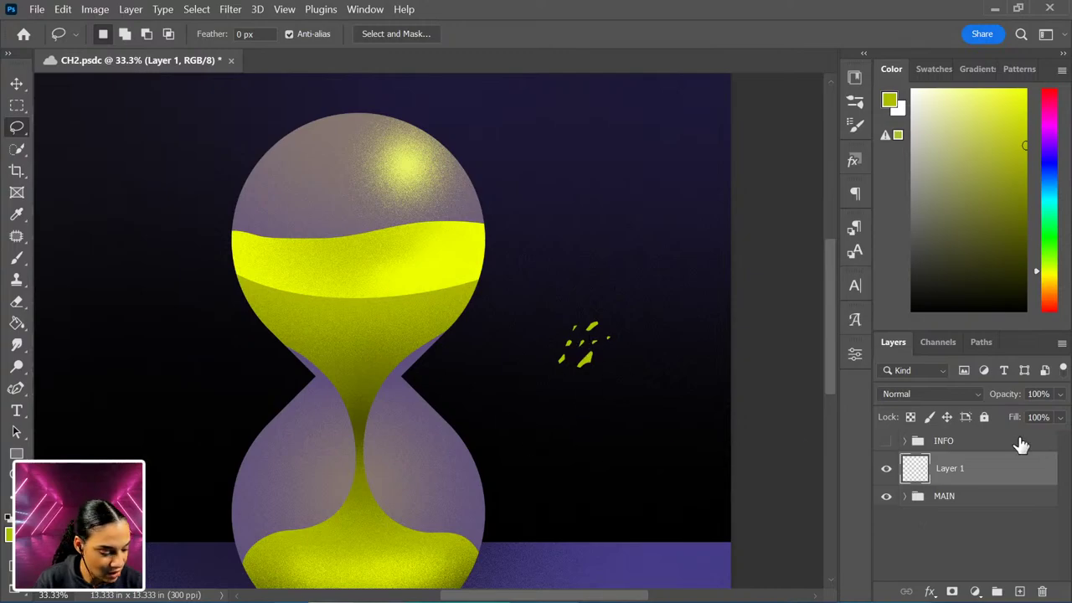
- Hide the MAIN group and make the specks black with Hue/Saturation Lightness -100
{"action": "left_click", "coordinate": [887, 499]}
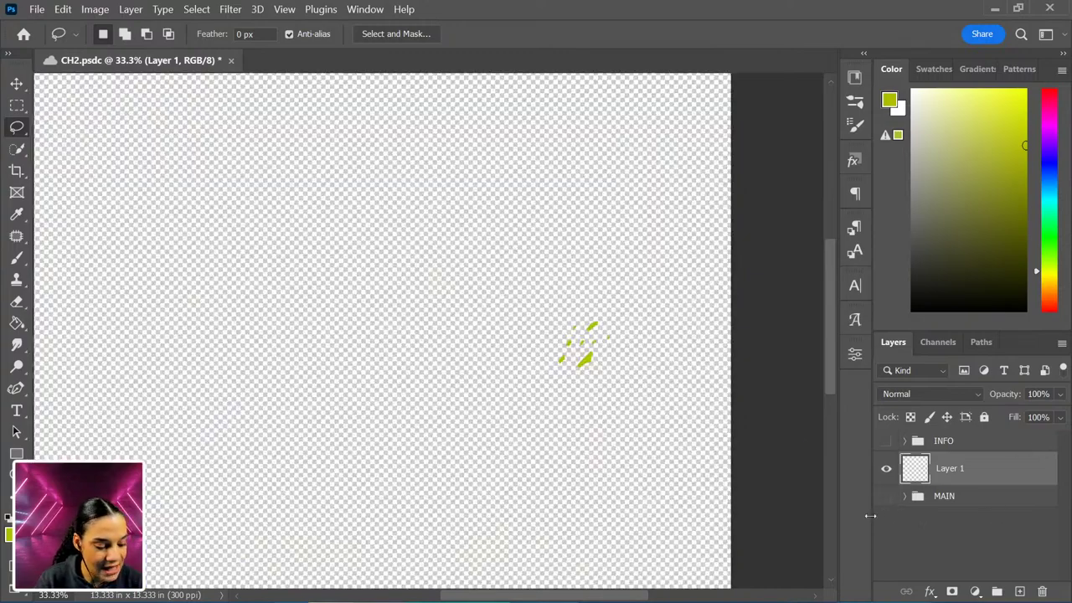
{"action": "key", "text": "ctrl+plus"}
{"action": "key", "text": "ctrl+plus"}
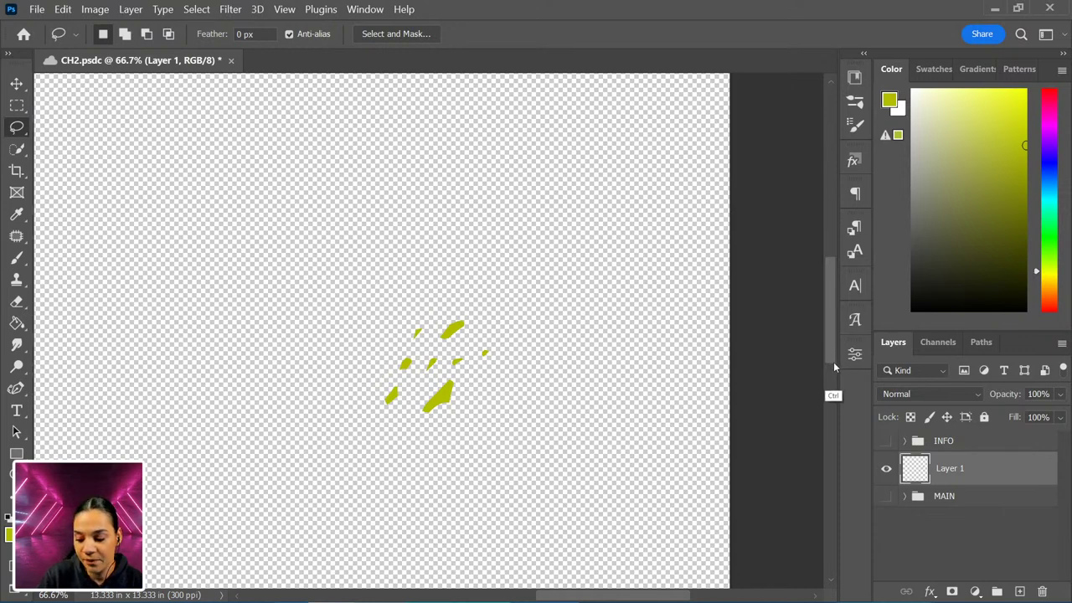
{"action": "key", "text": "ctrl+u"}
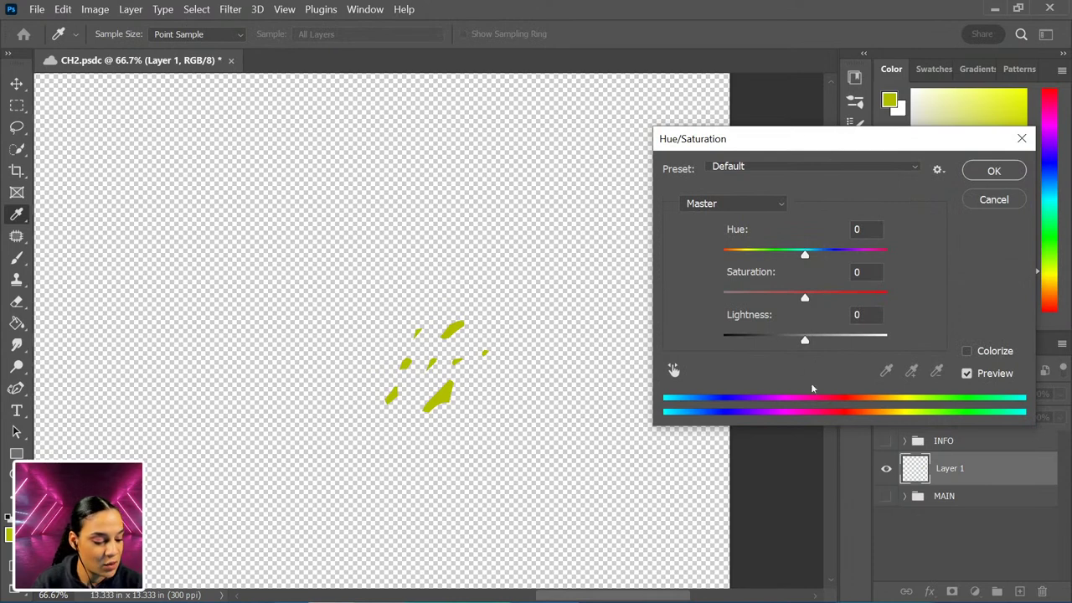
{"action": "left_click_drag", "start_coordinate": [805, 344], "coordinate": [714, 347]}
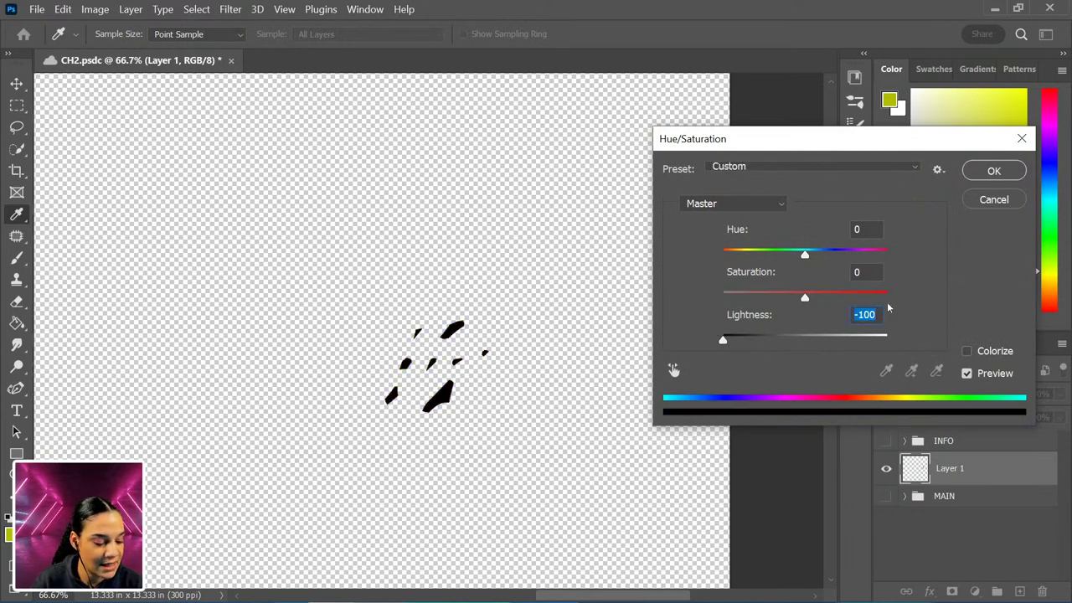
{"action": "left_click", "coordinate": [996, 171]}
{"action": "key", "text": "l"}
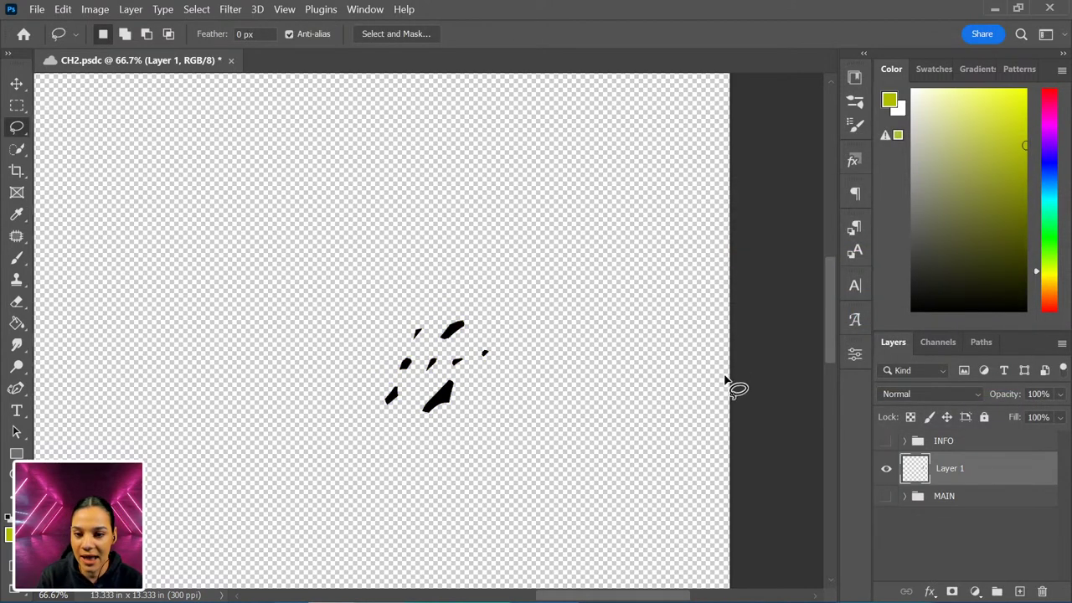
- At 100% zoom, lasso the upper specks and Shift-add the large bottom speck
{"action": "key", "text": "ctrl+plus"}
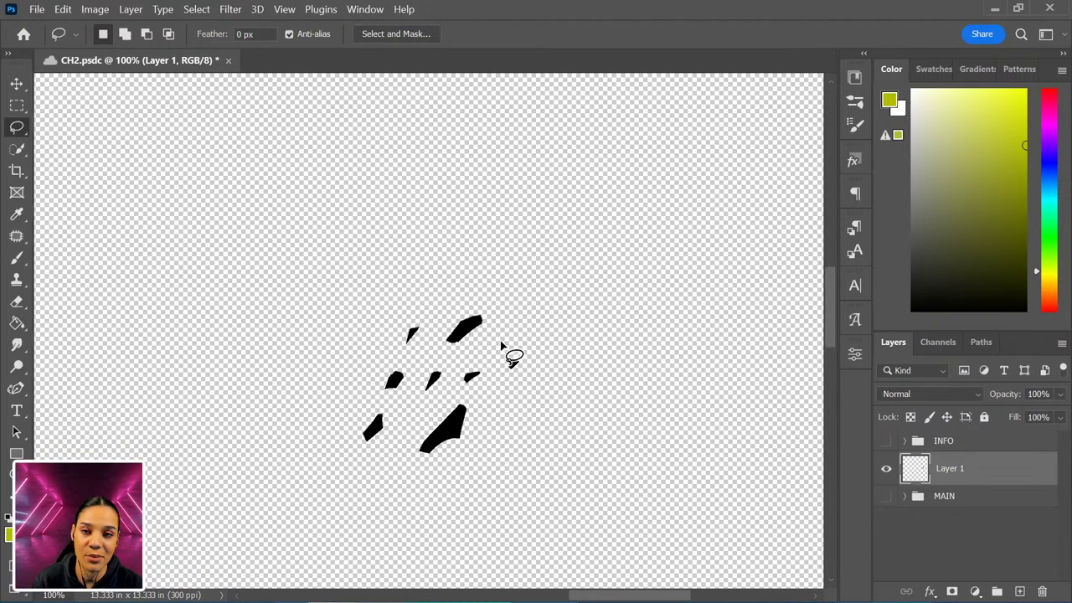
{"action": "mouse_move", "coordinate": [496, 336]}
{"action": "left_mouse_down"}
{"action": "mouse_move", "coordinate": [494, 310]}
{"action": "mouse_move", "coordinate": [465, 301]}
{"action": "mouse_move", "coordinate": [445, 318]}
{"action": "mouse_move", "coordinate": [395, 328]}
{"action": "mouse_move", "coordinate": [376, 408]}
{"action": "mouse_move", "coordinate": [361, 423]}
{"action": "mouse_move", "coordinate": [365, 453]}
{"action": "mouse_move", "coordinate": [397, 434]}
{"action": "mouse_move", "coordinate": [431, 471]}
{"action": "mouse_move", "coordinate": [474, 438]}
{"action": "mouse_move", "coordinate": [494, 391]}
{"action": "mouse_move", "coordinate": [520, 381]}
{"action": "mouse_move", "coordinate": [503, 352]}
{"action": "left_mouse_up"}
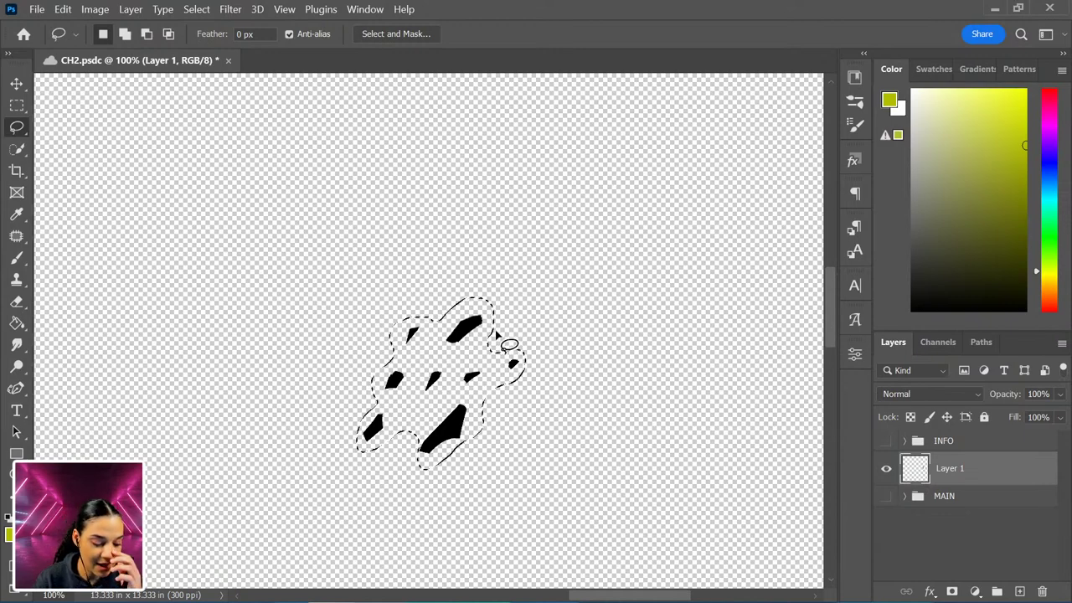
{"action": "key", "text": "shift"}
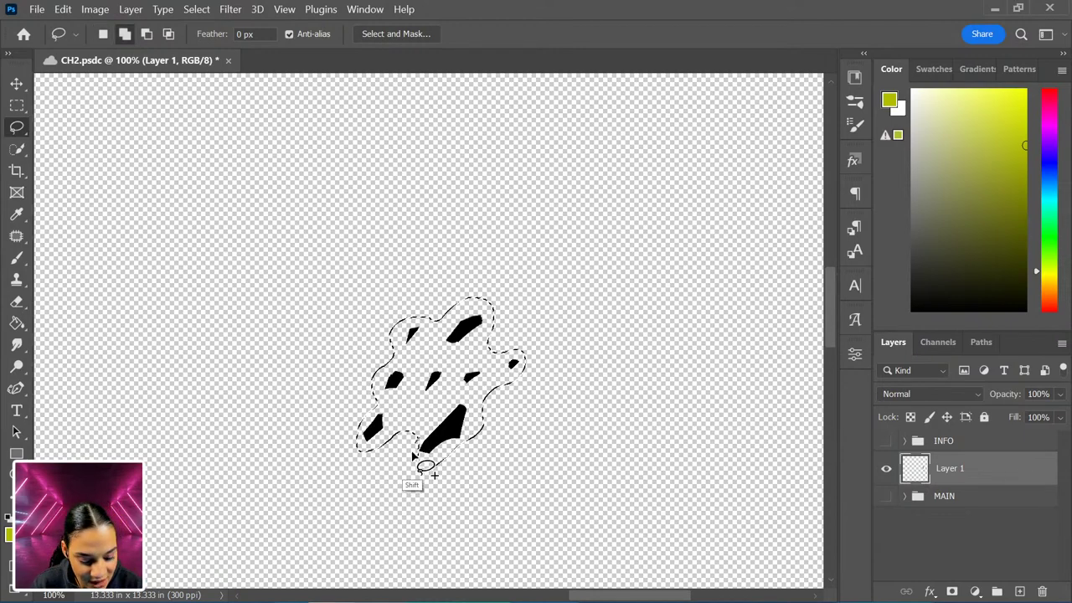
{"action": "left_click_drag", "start_coordinate": [441, 466], "coordinate": [423, 467]}
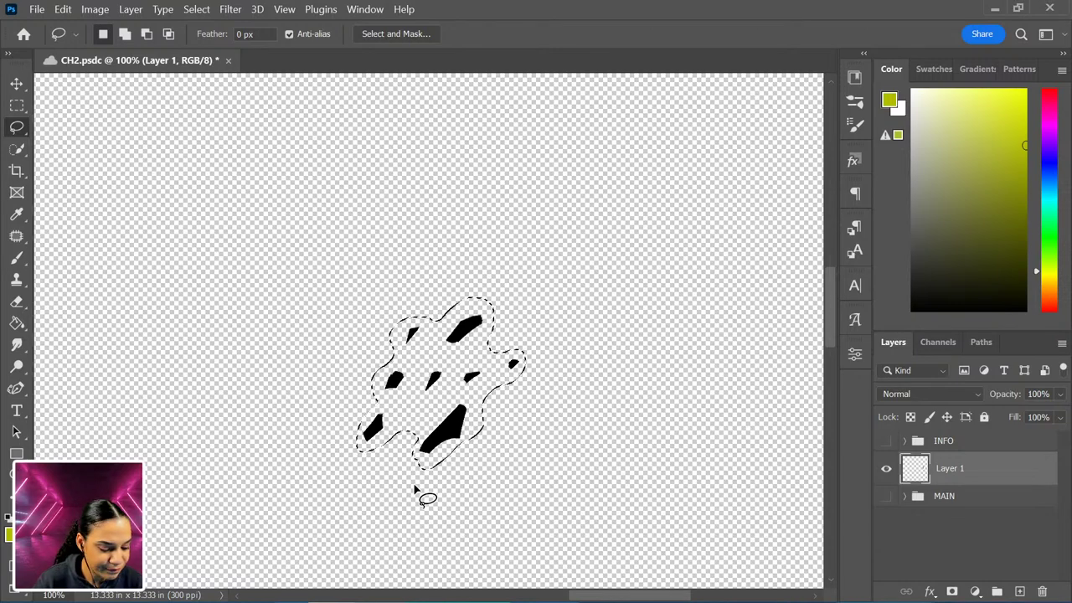
- Define a brush preset named 'THA GRIT MONSTAH' from the selected specks
{"action": "left_click", "coordinate": [62, 9]}
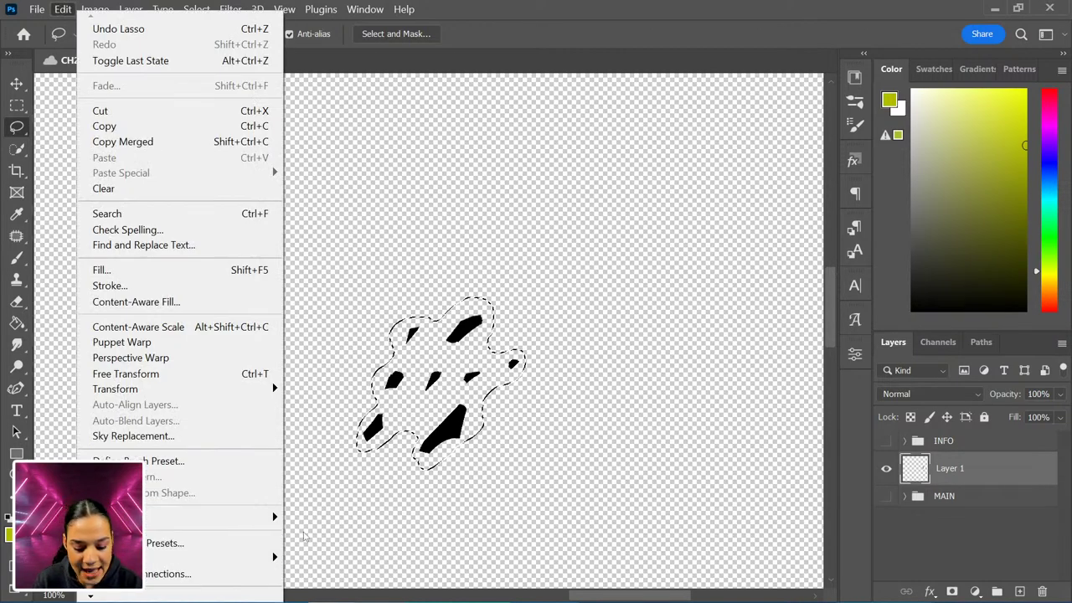
{"action": "left_click", "coordinate": [168, 460]}
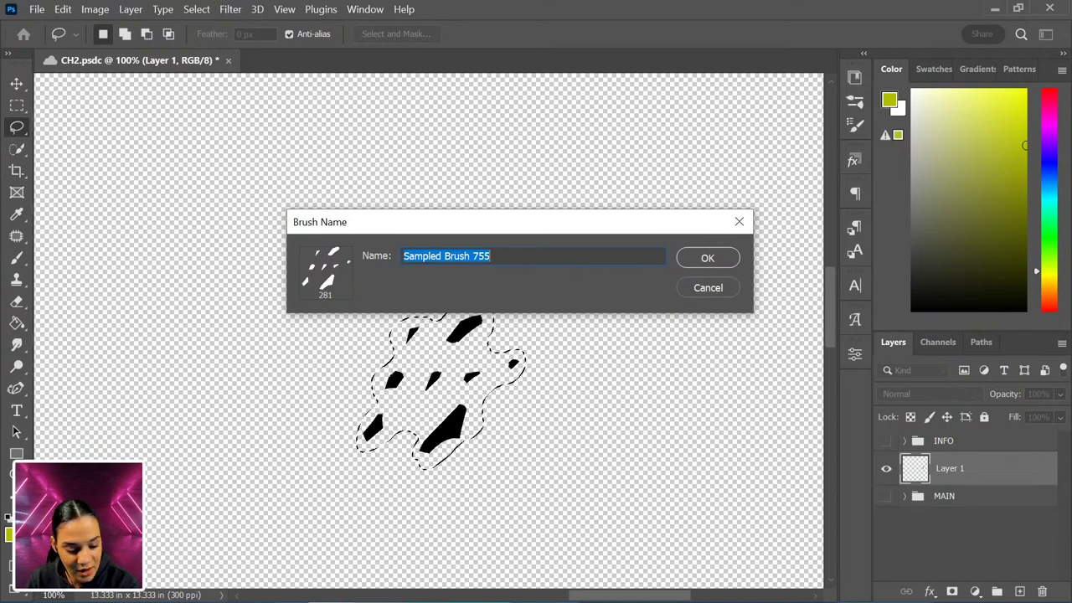
{"action": "type", "text": "THA GRIT"}
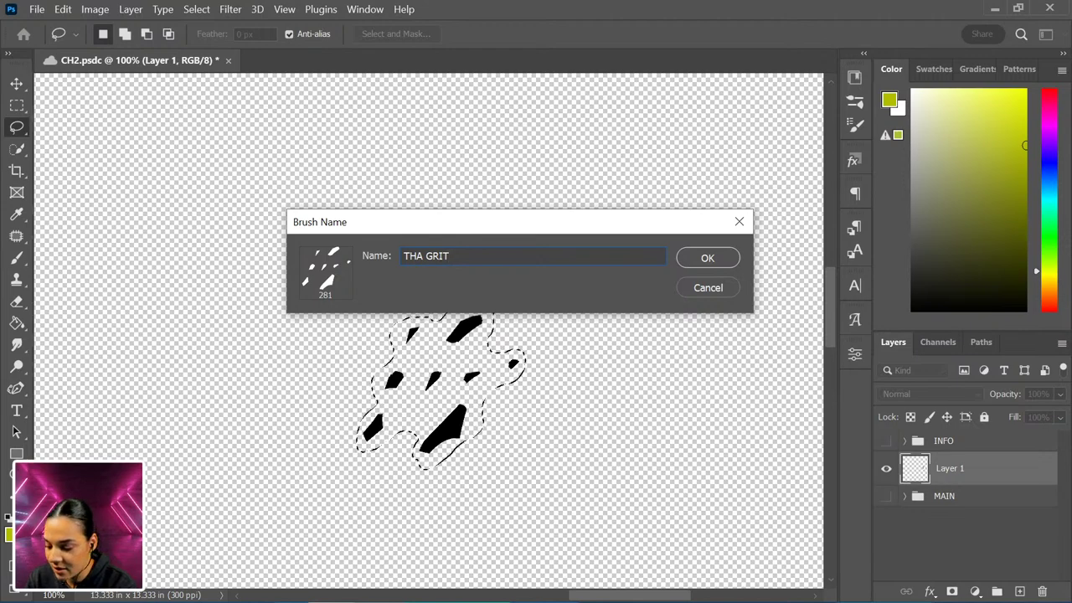
{"action": "type", "text": " MONSTAH"}
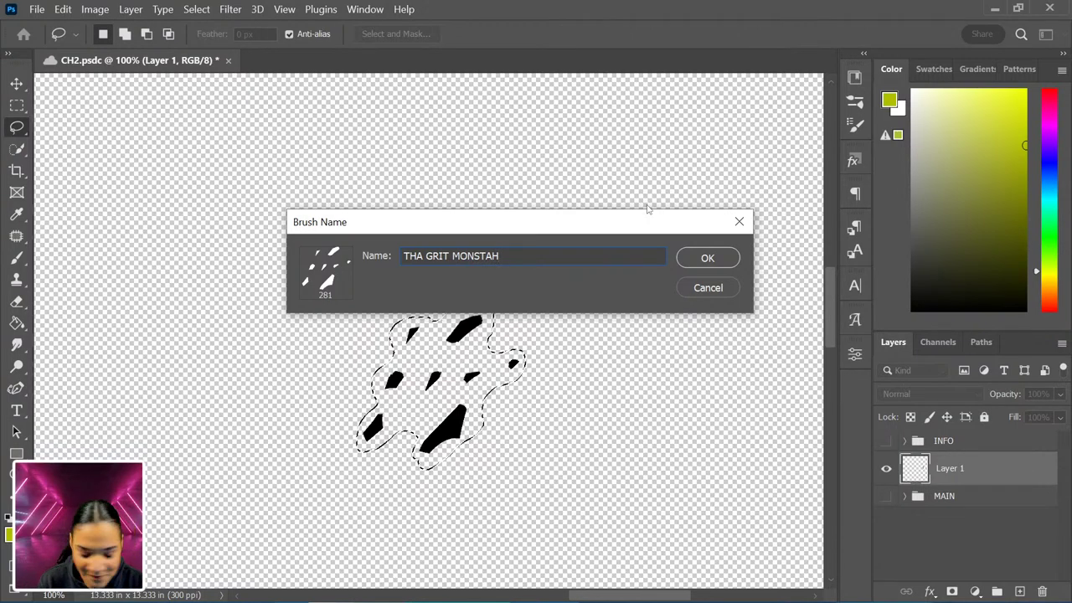
{"action": "left_click", "coordinate": [689, 257]}
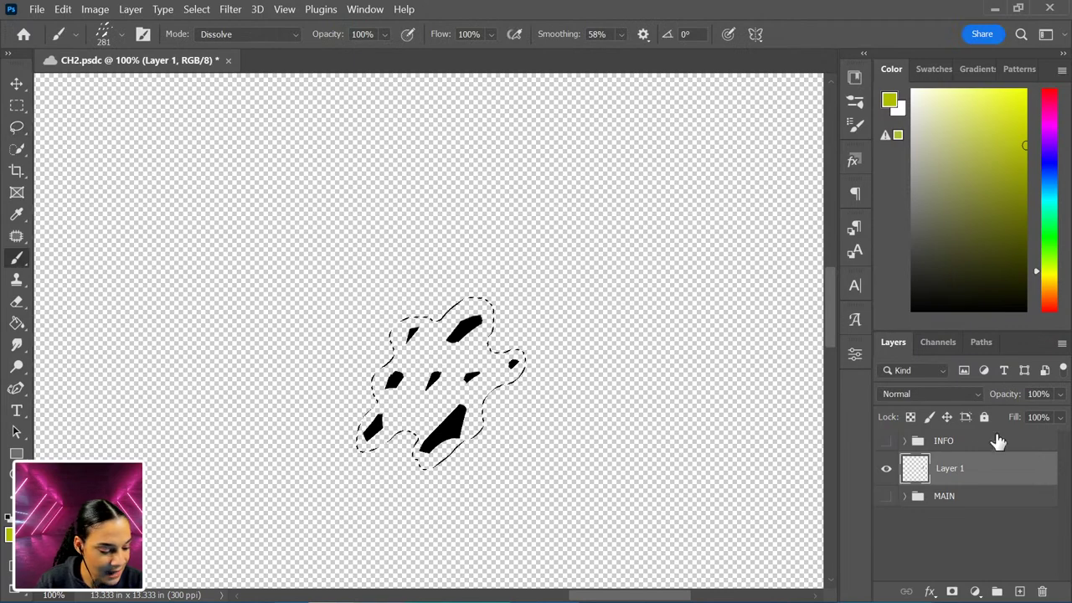
- Hide Layer 1, deselect, show the MAIN group again and zoom out to 25%
{"action": "left_click", "coordinate": [887, 468]}
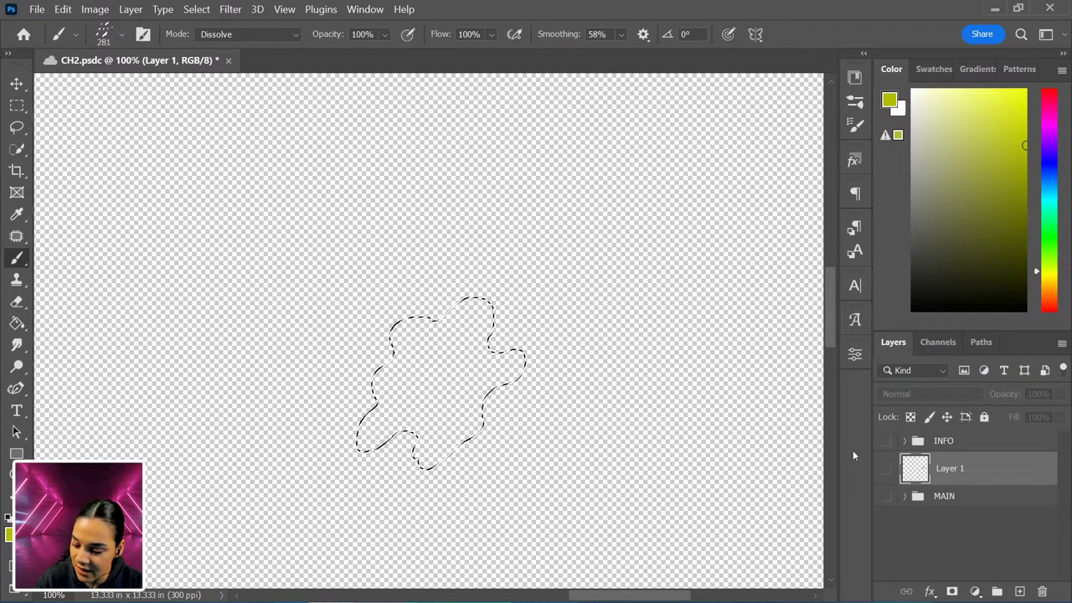
{"action": "key", "text": "ctrl+d"}
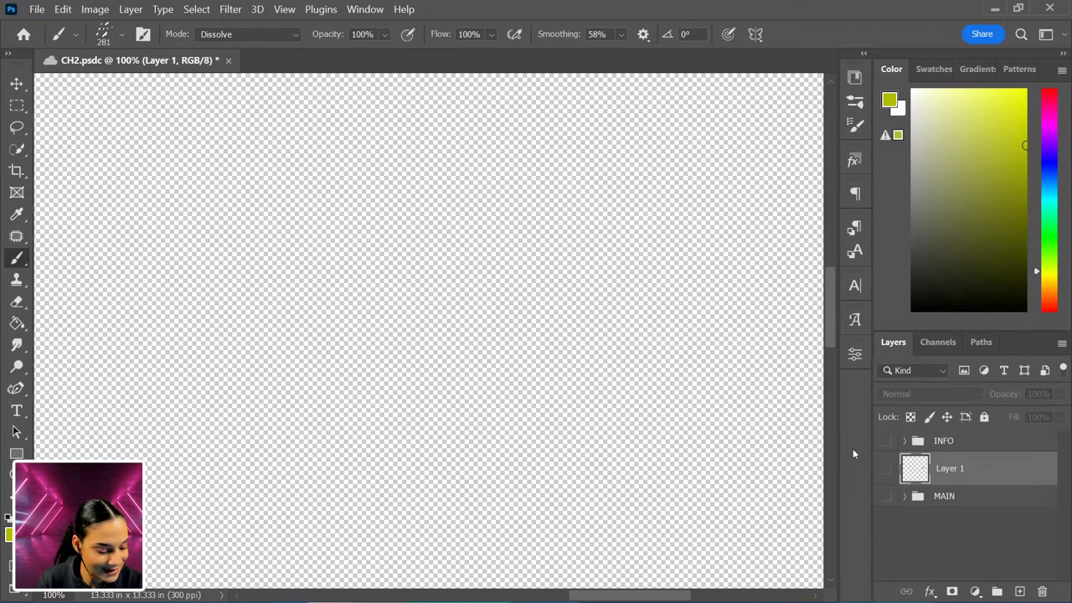
{"action": "left_click", "coordinate": [886, 496]}
{"action": "key", "text": "ctrl+minus"}
{"action": "key", "text": "ctrl+minus"}
{"action": "left_click_drag", "start_coordinate": [371, 299], "coordinate": [474, 264]}
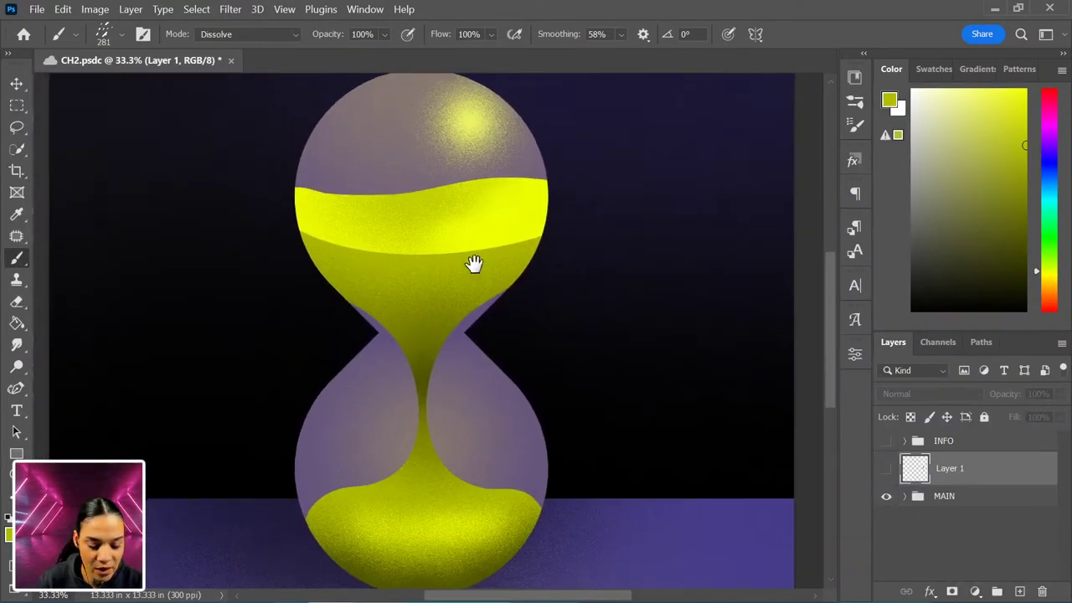
{"action": "key", "text": "ctrl+minus"}
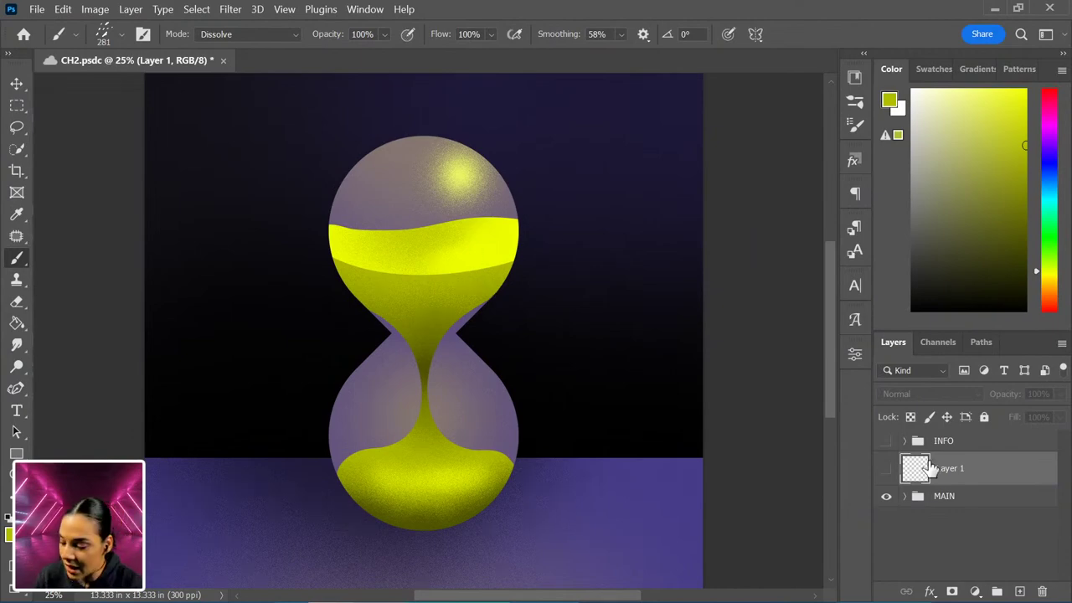
- Add Layer 2 and drag the THA GRIT MONSTAH tile beside Sand in the preset picker
{"action": "key", "text": "ctrl+shift+n"}
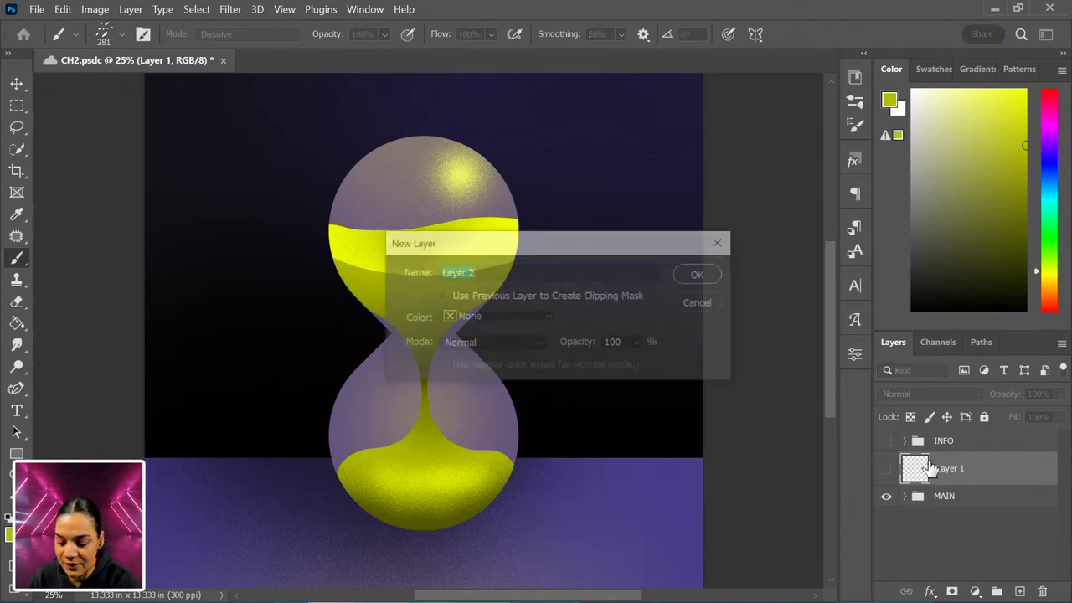
{"action": "key", "text": "Return"}
{"action": "right_click", "coordinate": [546, 230]}
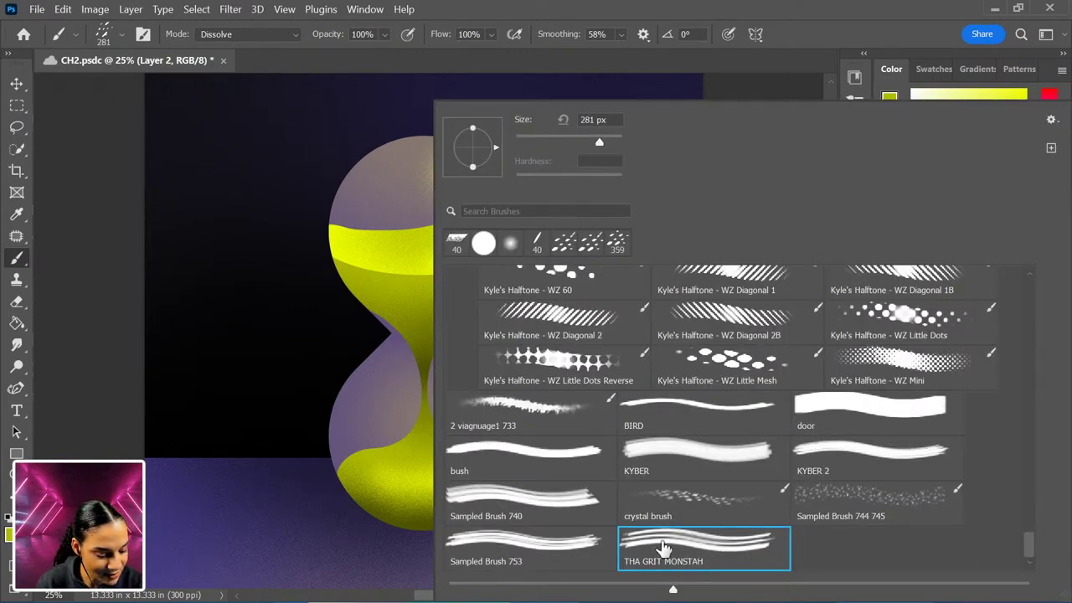
{"action": "mouse_move", "coordinate": [716, 563]}
{"action": "left_mouse_down"}
{"action": "mouse_move", "coordinate": [704, 120]}
{"action": "mouse_move", "coordinate": [740, 452]}
{"action": "mouse_move", "coordinate": [737, 582]}
{"action": "mouse_move", "coordinate": [807, 481]}
{"action": "mouse_move", "coordinate": [900, 461]}
{"action": "left_mouse_up"}
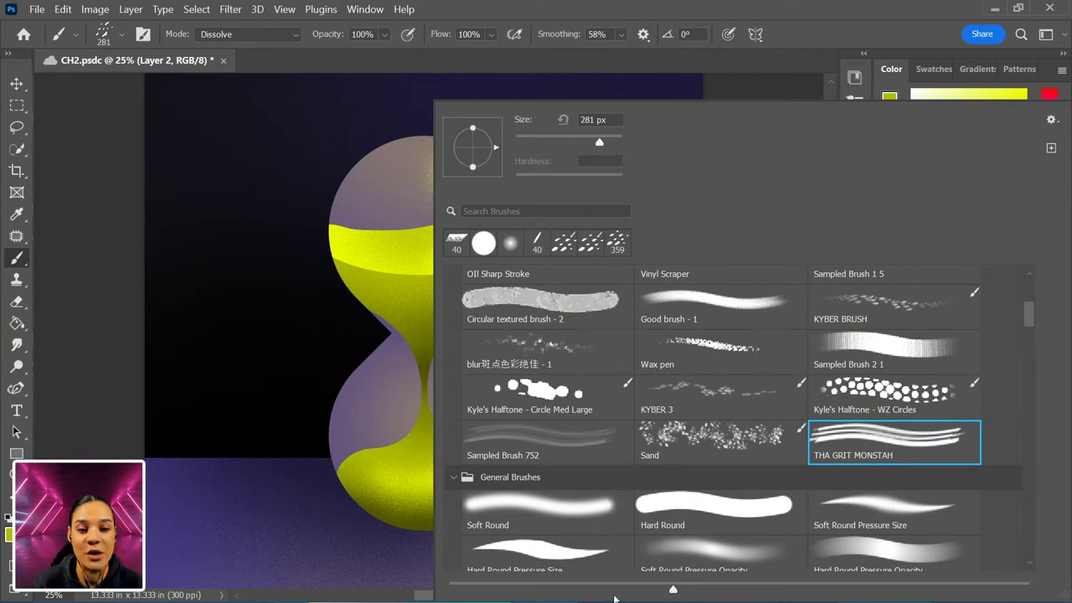
- Paint several test grit strokes around the top bulb, undoing each one afterwards
{"action": "left_click", "coordinate": [274, 166]}
{"action": "left_click_drag", "start_coordinate": [274, 166], "coordinate": [251, 281]}
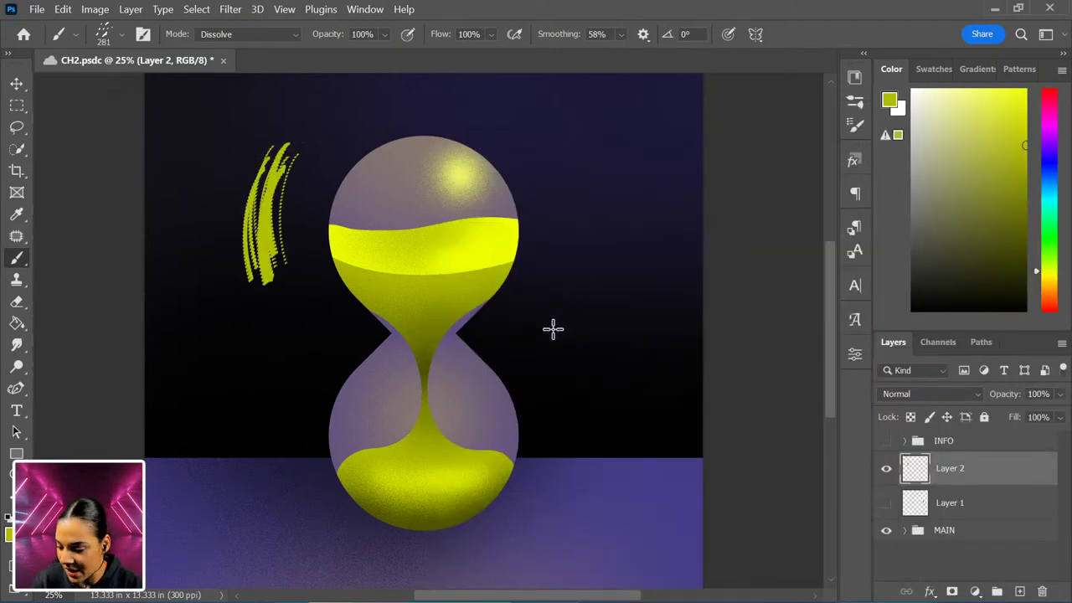
{"action": "key", "text": "ctrl+z"}
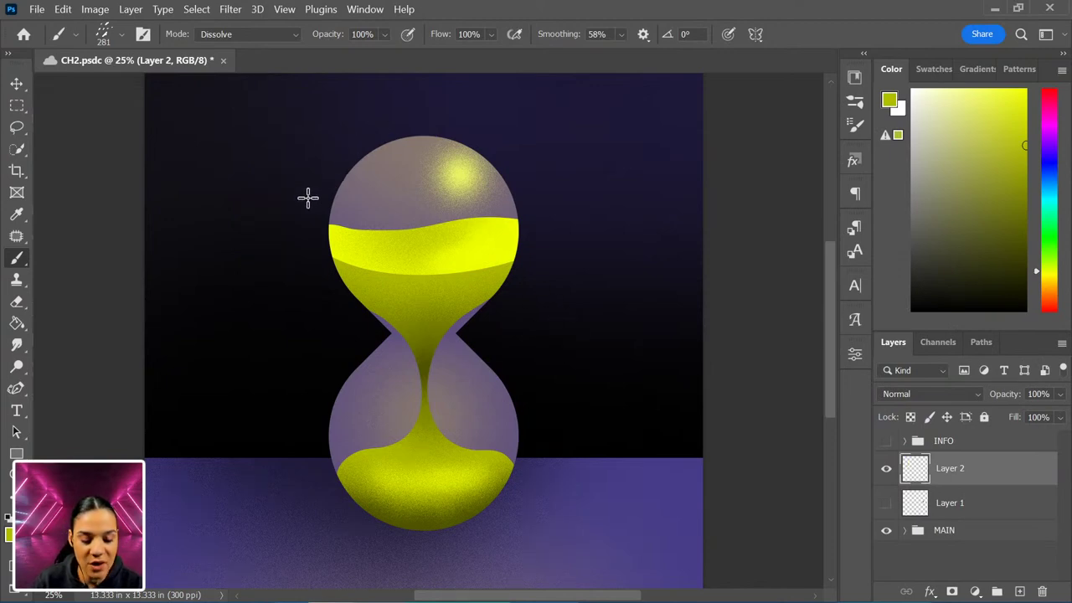
{"action": "mouse_move", "coordinate": [316, 184]}
{"action": "left_mouse_down"}
{"action": "mouse_move", "coordinate": [273, 291]}
{"action": "mouse_move", "coordinate": [361, 169]}
{"action": "mouse_move", "coordinate": [253, 201]}
{"action": "mouse_move", "coordinate": [399, 292]}
{"action": "mouse_move", "coordinate": [510, 114]}
{"action": "mouse_move", "coordinate": [519, 288]}
{"action": "mouse_move", "coordinate": [652, 409]}
{"action": "left_mouse_up"}
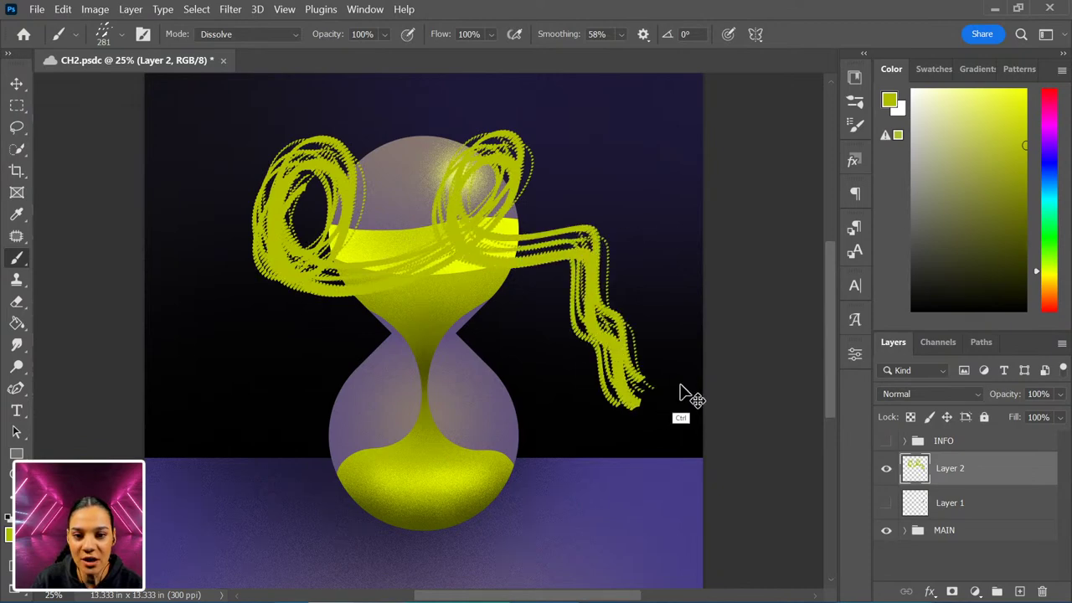
{"action": "key", "text": "ctrl+z"}
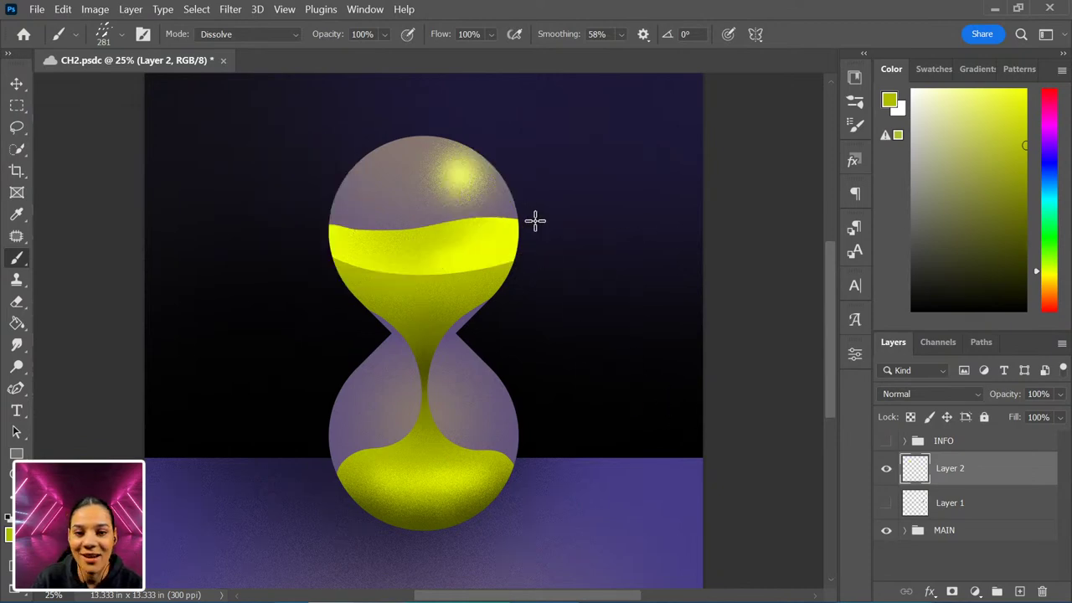
{"action": "mouse_move", "coordinate": [280, 158]}
{"action": "left_mouse_down"}
{"action": "mouse_move", "coordinate": [237, 344]}
{"action": "mouse_move", "coordinate": [380, 163]}
{"action": "mouse_move", "coordinate": [495, 183]}
{"action": "mouse_move", "coordinate": [538, 381]}
{"action": "mouse_move", "coordinate": [644, 169]}
{"action": "mouse_move", "coordinate": [618, 482]}
{"action": "left_mouse_up"}
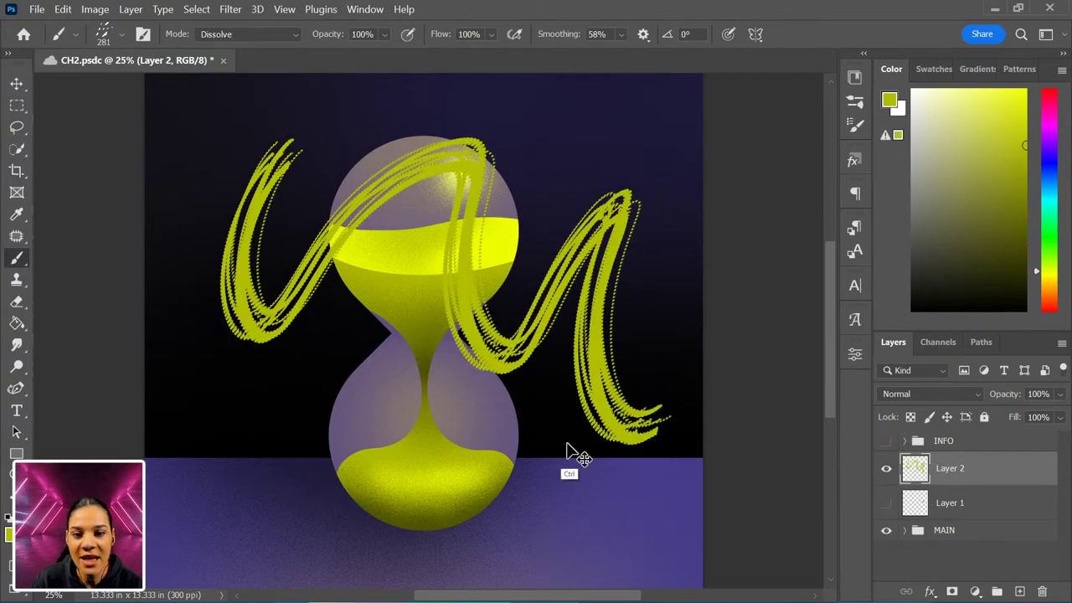
{"action": "key", "text": "ctrl+z"}
{"action": "left_click_drag", "start_coordinate": [599, 124], "coordinate": [603, 374]}
{"action": "left_click_drag", "start_coordinate": [601, 423], "coordinate": [658, 477]}
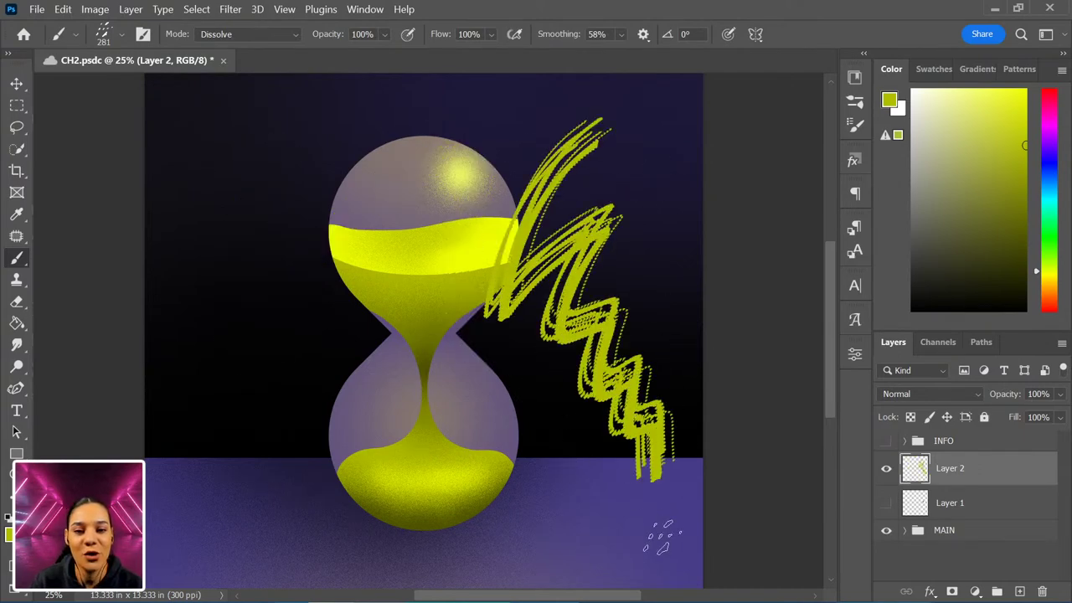
{"action": "key", "text": "ctrl+z"}
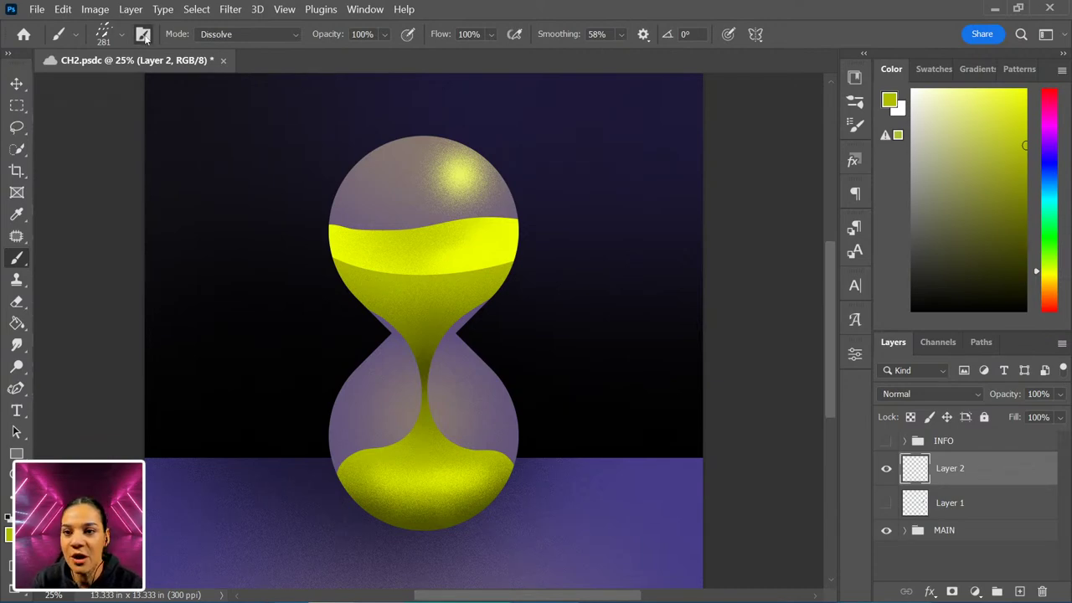
- Set the brush tip spacing to 76%, test and undo, enable Shape Dynamics, and save
{"action": "left_click", "coordinate": [143, 34]}
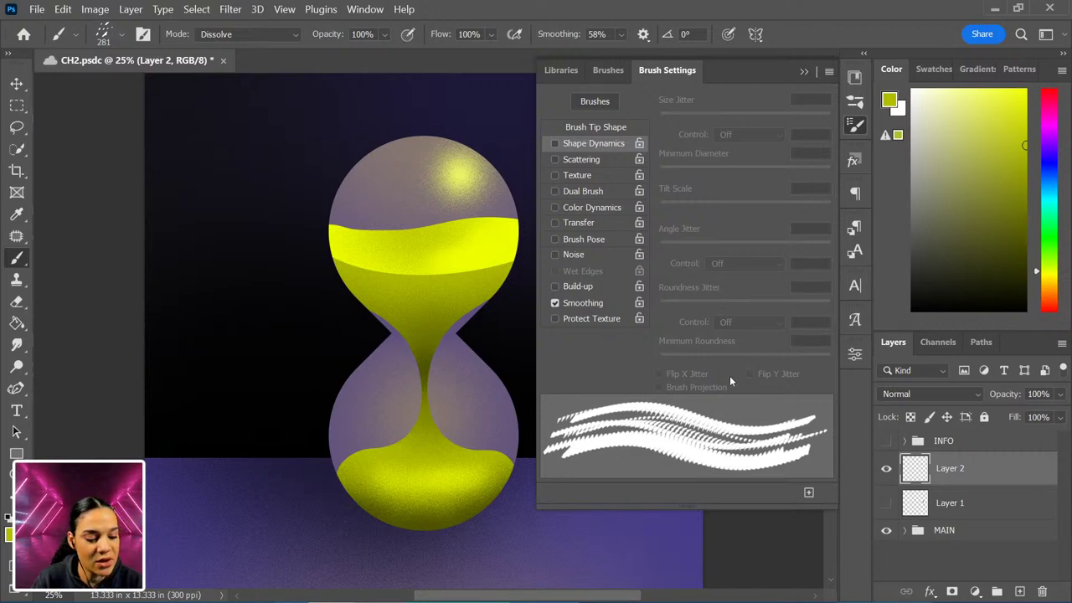
{"action": "left_click", "coordinate": [600, 129]}
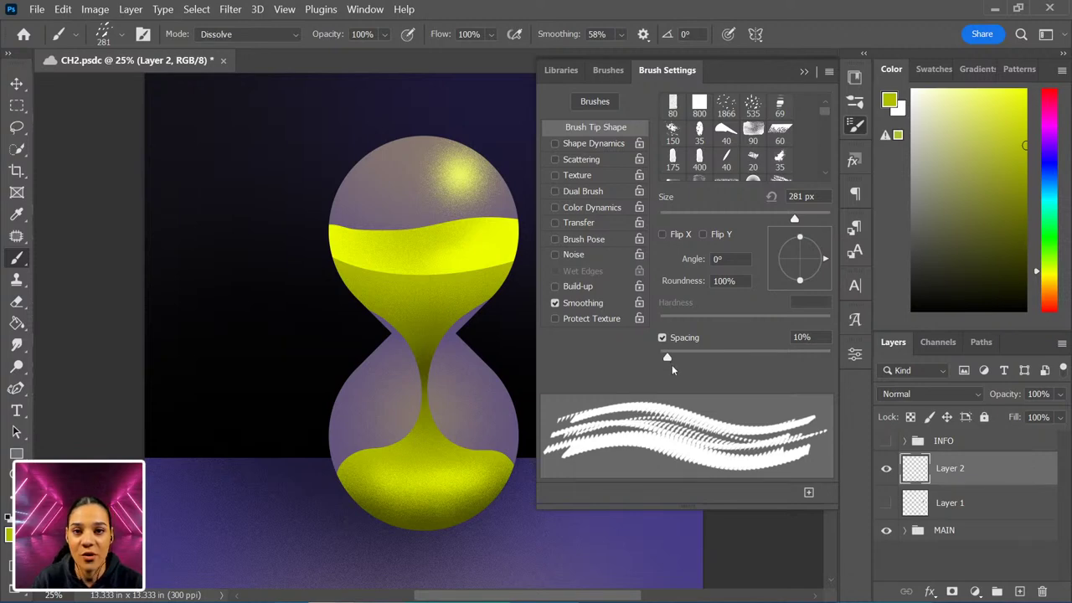
{"action": "mouse_move", "coordinate": [672, 362]}
{"action": "left_mouse_down"}
{"action": "mouse_move", "coordinate": [785, 355]}
{"action": "mouse_move", "coordinate": [723, 356]}
{"action": "mouse_move", "coordinate": [724, 338]}
{"action": "left_mouse_up"}
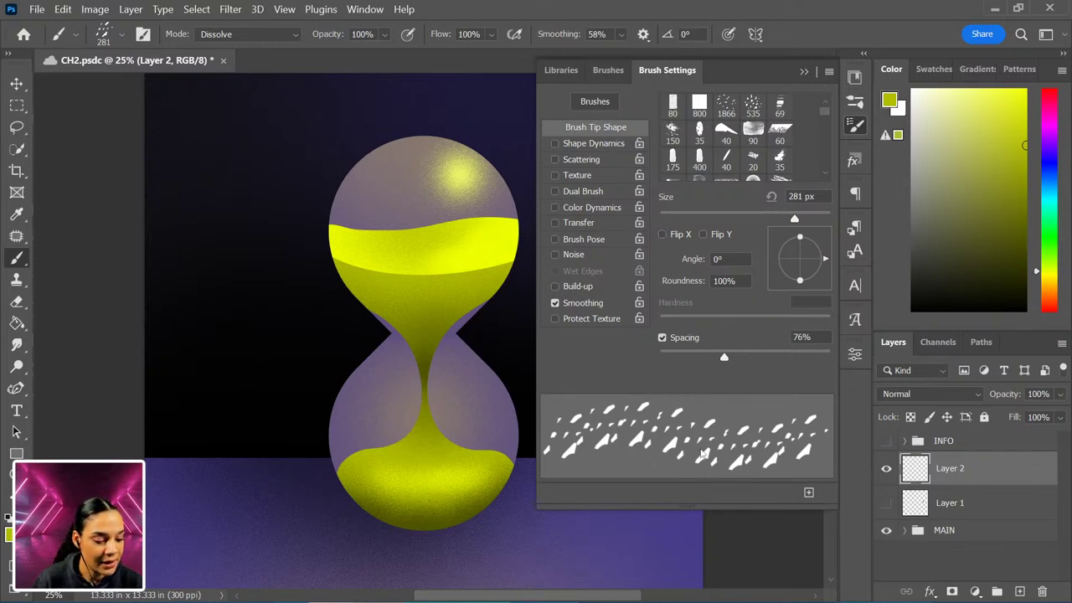
{"action": "mouse_move", "coordinate": [335, 122]}
{"action": "left_mouse_down"}
{"action": "mouse_move", "coordinate": [222, 188]}
{"action": "mouse_move", "coordinate": [268, 331]}
{"action": "mouse_move", "coordinate": [302, 335]}
{"action": "mouse_move", "coordinate": [298, 280]}
{"action": "left_mouse_up"}
{"action": "key", "text": "ctrl+z"}
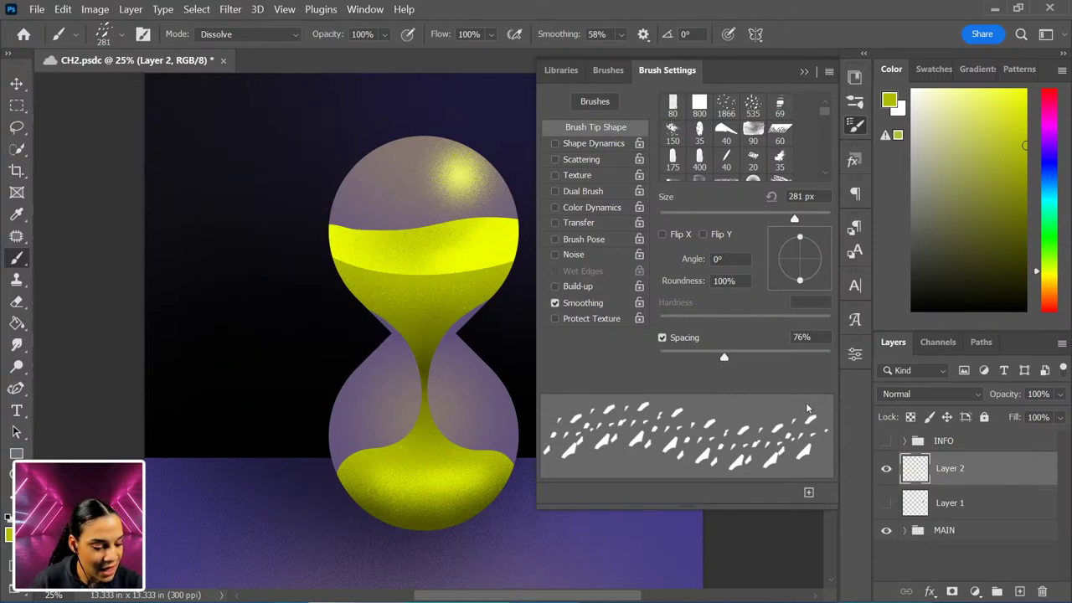
{"action": "left_click", "coordinate": [605, 144]}
{"action": "key", "text": "ctrl+s"}
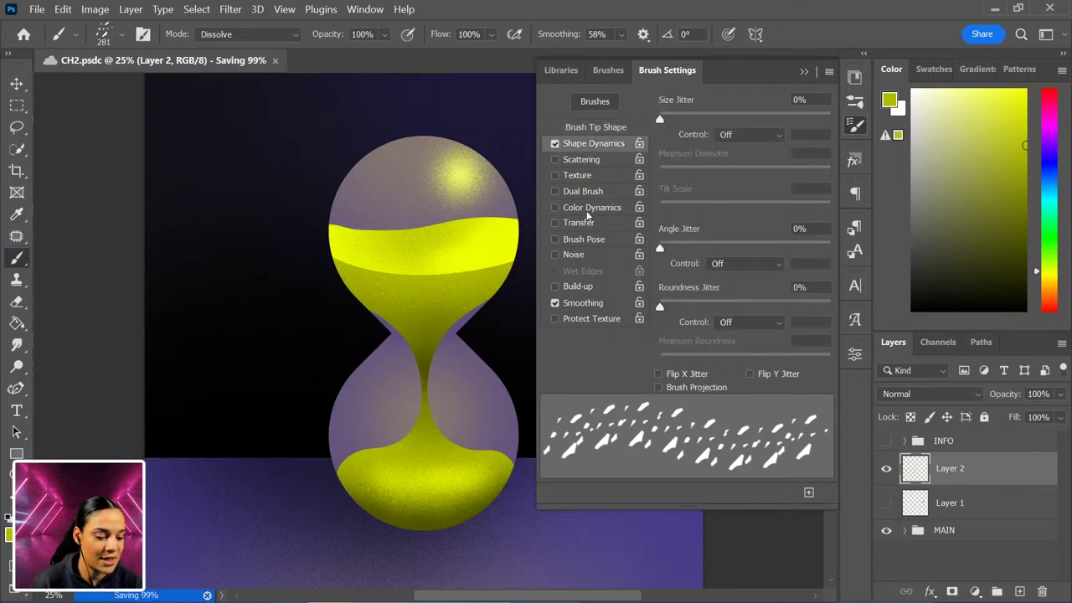
- Raise Size Jitter to 100% and try it with an undone test stroke
{"action": "left_click_drag", "start_coordinate": [660, 119], "coordinate": [844, 123]}
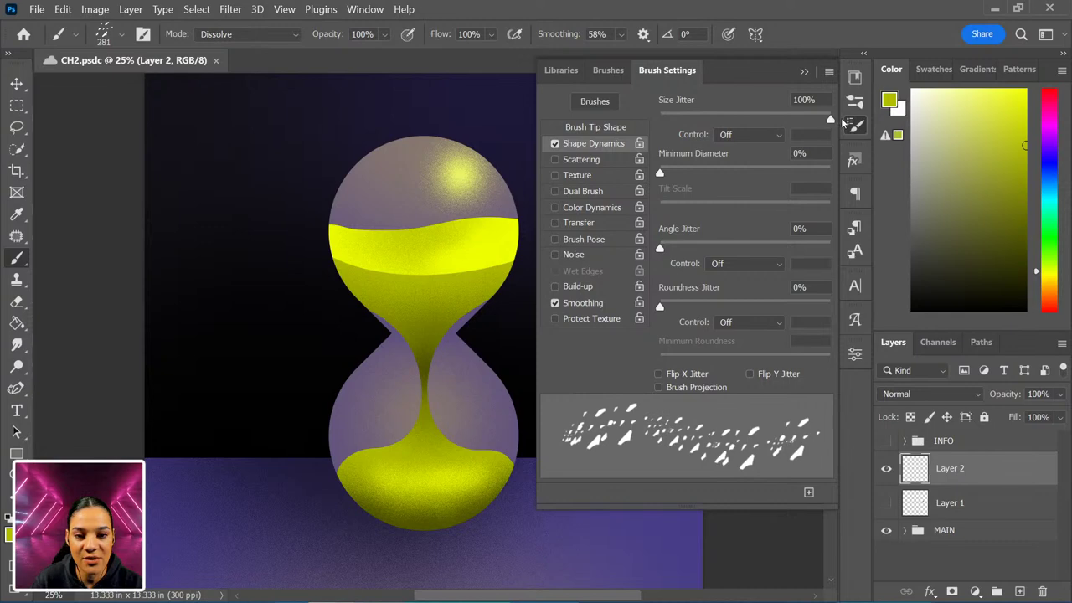
{"action": "mouse_move", "coordinate": [285, 117]}
{"action": "left_mouse_down"}
{"action": "mouse_move", "coordinate": [251, 147]}
{"action": "mouse_move", "coordinate": [327, 226]}
{"action": "mouse_move", "coordinate": [289, 368]}
{"action": "mouse_move", "coordinate": [258, 300]}
{"action": "left_mouse_up"}
{"action": "key", "text": "ctrl+z"}
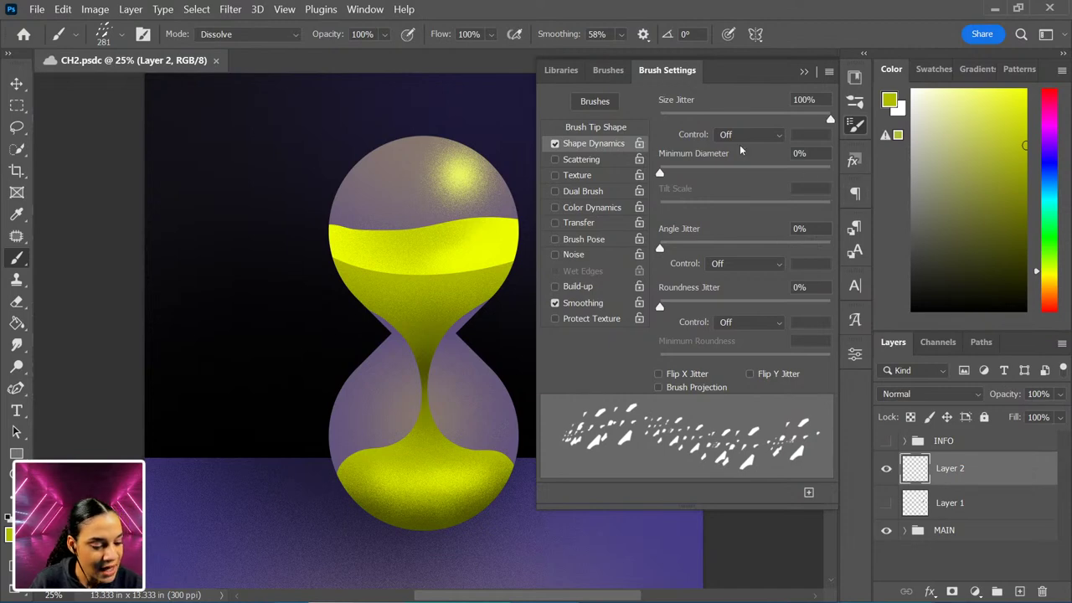
- Set Minimum Diameter 10% and Angle Jitter 29%, test and undo, then enable Scattering
{"action": "left_click_drag", "start_coordinate": [660, 173], "coordinate": [684, 176]}
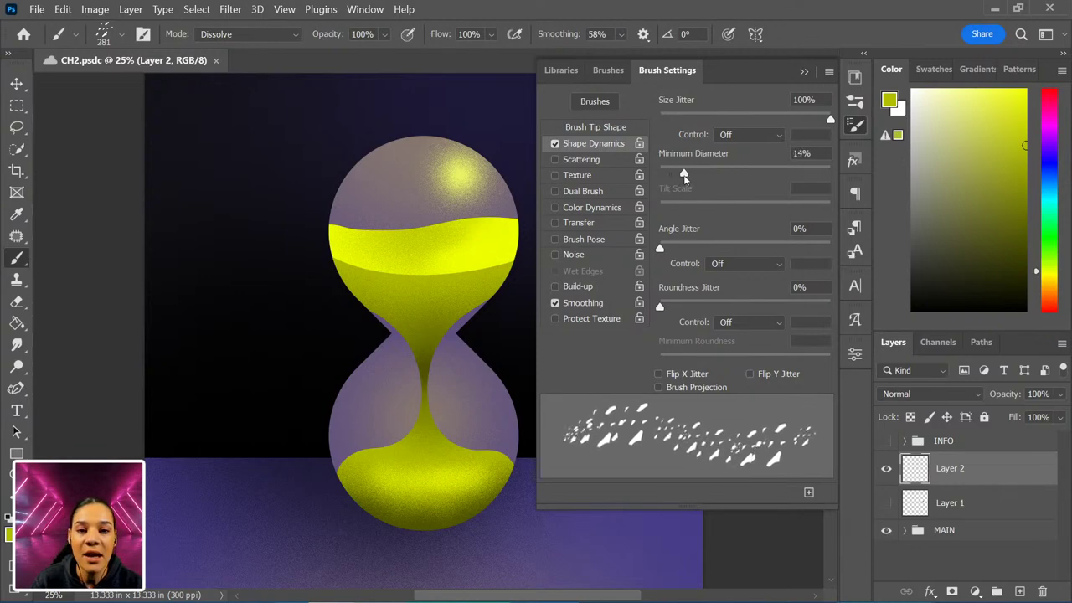
{"action": "left_click_drag", "start_coordinate": [685, 176], "coordinate": [677, 176]}
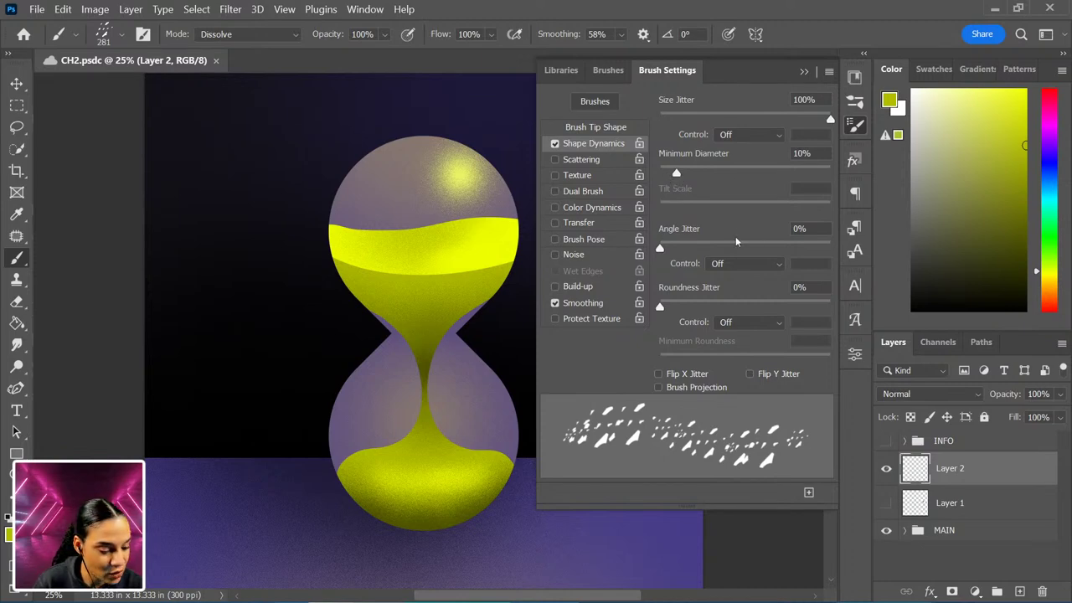
{"action": "left_click_drag", "start_coordinate": [660, 251], "coordinate": [703, 239]}
{"action": "mouse_move", "coordinate": [312, 111]}
{"action": "left_mouse_down"}
{"action": "mouse_move", "coordinate": [289, 126]}
{"action": "mouse_move", "coordinate": [277, 289]}
{"action": "mouse_move", "coordinate": [314, 427]}
{"action": "mouse_move", "coordinate": [220, 180]}
{"action": "mouse_move", "coordinate": [289, 177]}
{"action": "mouse_move", "coordinate": [457, 108]}
{"action": "mouse_move", "coordinate": [253, 331]}
{"action": "mouse_move", "coordinate": [242, 394]}
{"action": "left_mouse_up"}
{"action": "key", "text": "ctrl+z"}
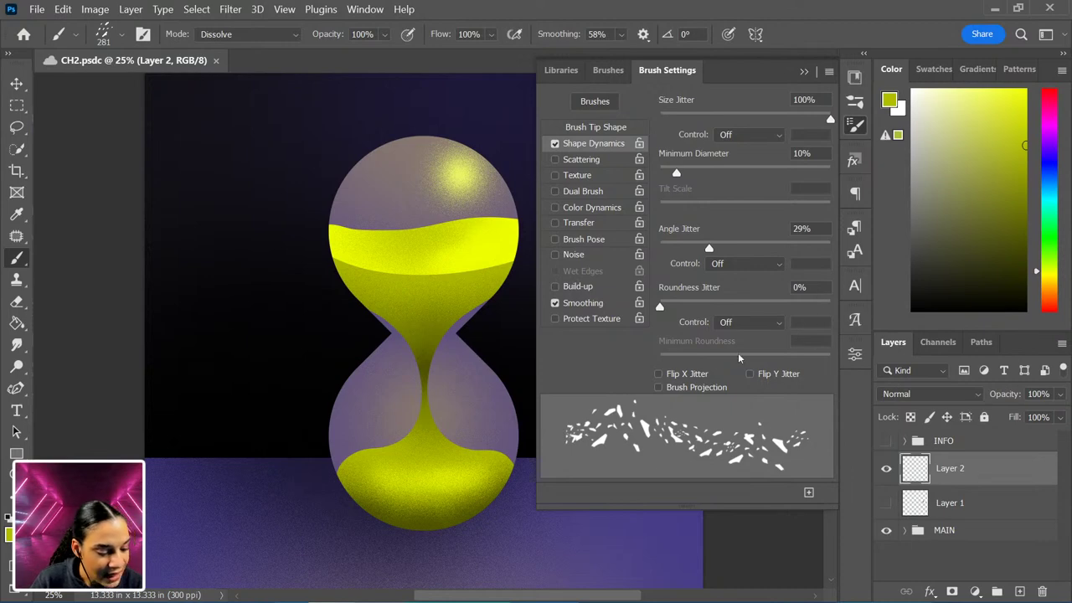
{"action": "left_click", "coordinate": [586, 160]}
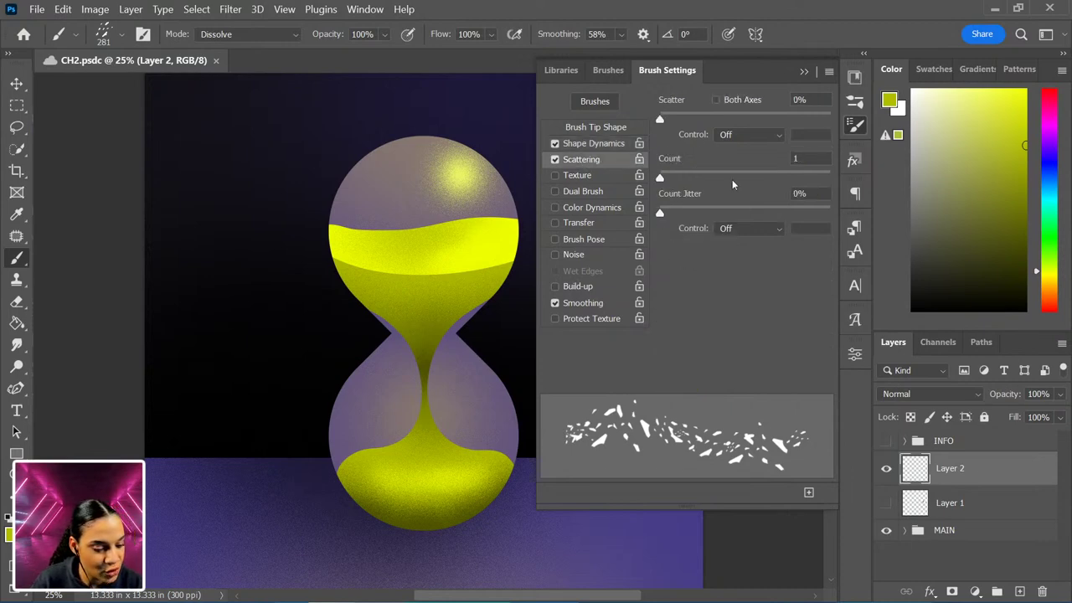
- Set the grit brush's scatter to 64% and its angle jitter control to Direction
{"action": "left_click_drag", "start_coordinate": [662, 121], "coordinate": [677, 124]}
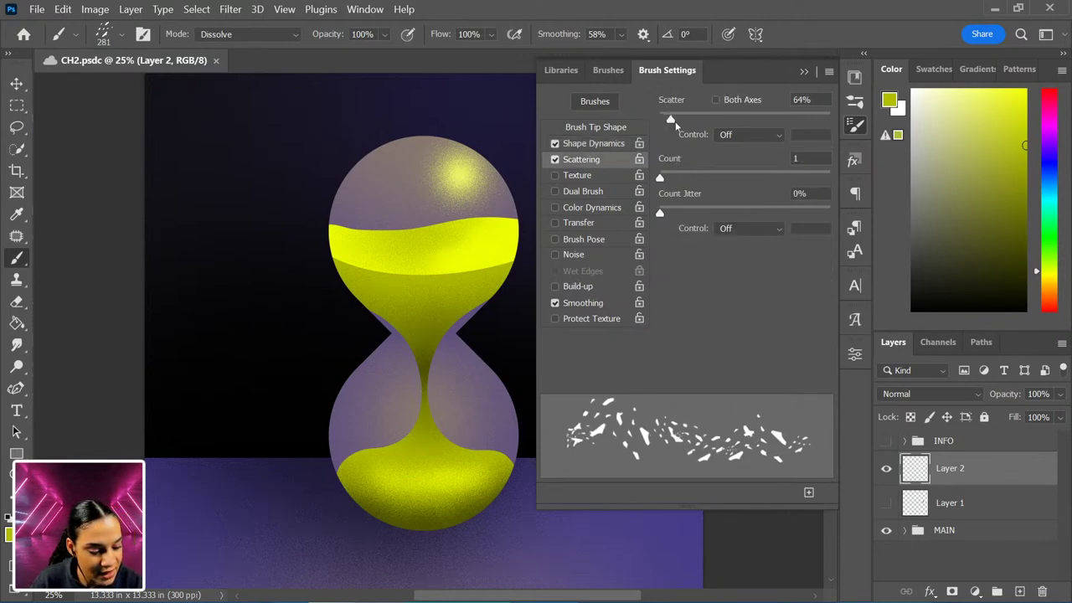
{"action": "left_click", "coordinate": [600, 146]}
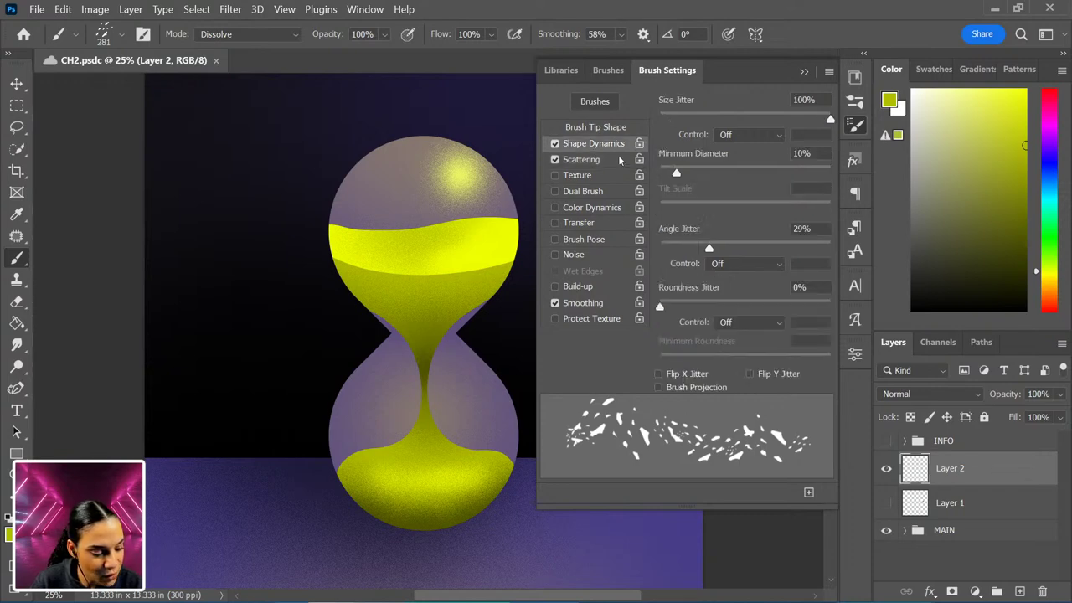
{"action": "left_click", "coordinate": [775, 264]}
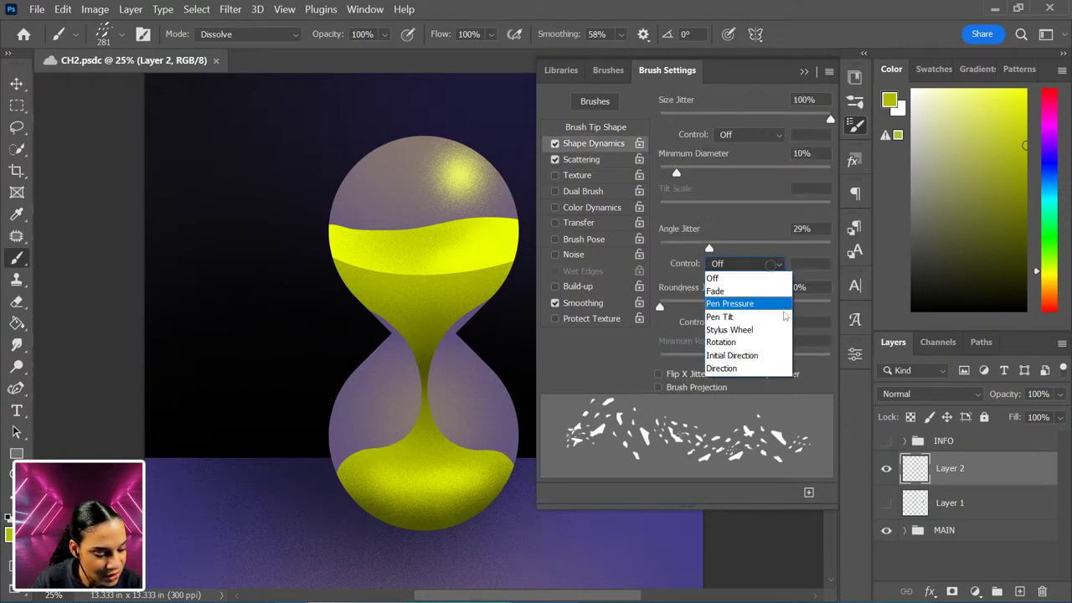
{"action": "left_click", "coordinate": [751, 372]}
- Paint test grit strokes around the hourglass and undo them
{"action": "mouse_move", "coordinate": [317, 114]}
{"action": "left_mouse_down"}
{"action": "mouse_move", "coordinate": [230, 159]}
{"action": "mouse_move", "coordinate": [201, 356]}
{"action": "mouse_move", "coordinate": [328, 342]}
{"action": "mouse_move", "coordinate": [433, 155]}
{"action": "mouse_move", "coordinate": [488, 357]}
{"action": "mouse_move", "coordinate": [268, 397]}
{"action": "mouse_move", "coordinate": [238, 572]}
{"action": "mouse_move", "coordinate": [444, 498]}
{"action": "mouse_move", "coordinate": [309, 346]}
{"action": "mouse_move", "coordinate": [254, 153]}
{"action": "mouse_move", "coordinate": [387, 279]}
{"action": "mouse_move", "coordinate": [469, 240]}
{"action": "mouse_move", "coordinate": [507, 96]}
{"action": "left_mouse_up"}
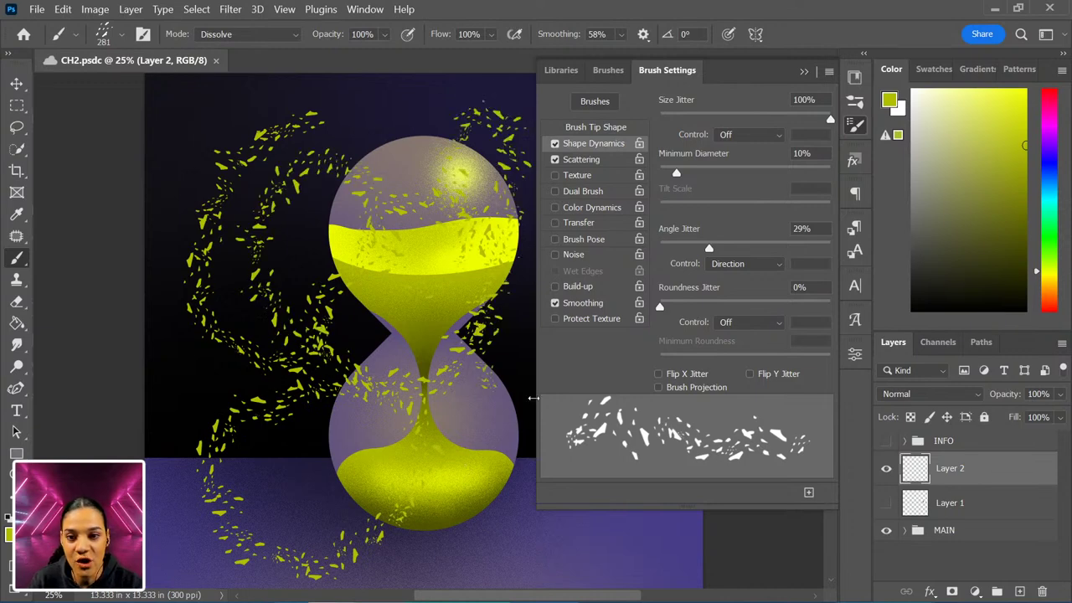
{"action": "key", "text": "ctrl+z"}
{"action": "mouse_move", "coordinate": [381, 130]}
{"action": "left_mouse_down"}
{"action": "mouse_move", "coordinate": [347, 134]}
{"action": "mouse_move", "coordinate": [496, 331]}
{"action": "left_mouse_up"}
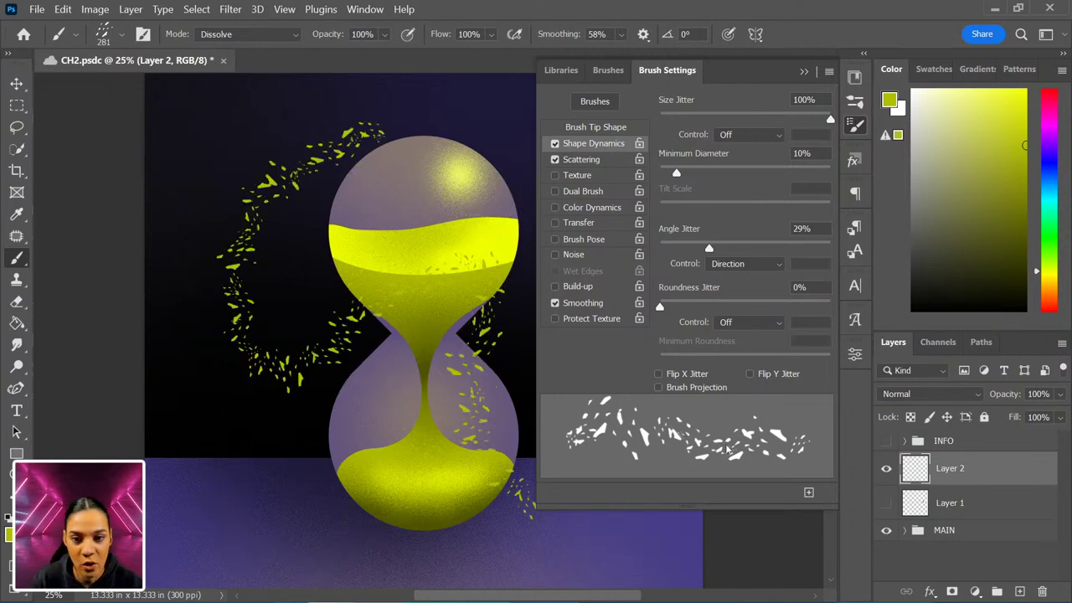
{"action": "key", "text": "ctrl+z"}
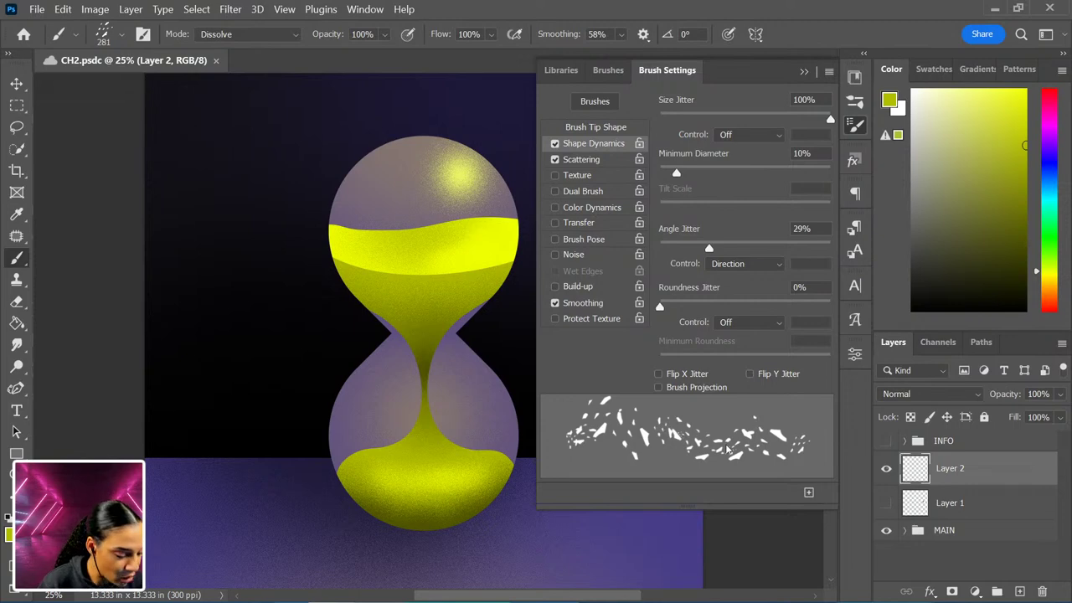
{"action": "mouse_move", "coordinate": [304, 128]}
{"action": "left_mouse_down"}
{"action": "mouse_move", "coordinate": [233, 190]}
{"action": "mouse_move", "coordinate": [329, 237]}
{"action": "mouse_move", "coordinate": [315, 352]}
{"action": "left_mouse_up"}
- Try the grit brush at 142% scatter and count 2 with test strokes, then undo them
{"action": "key", "text": "ctrl+z"}
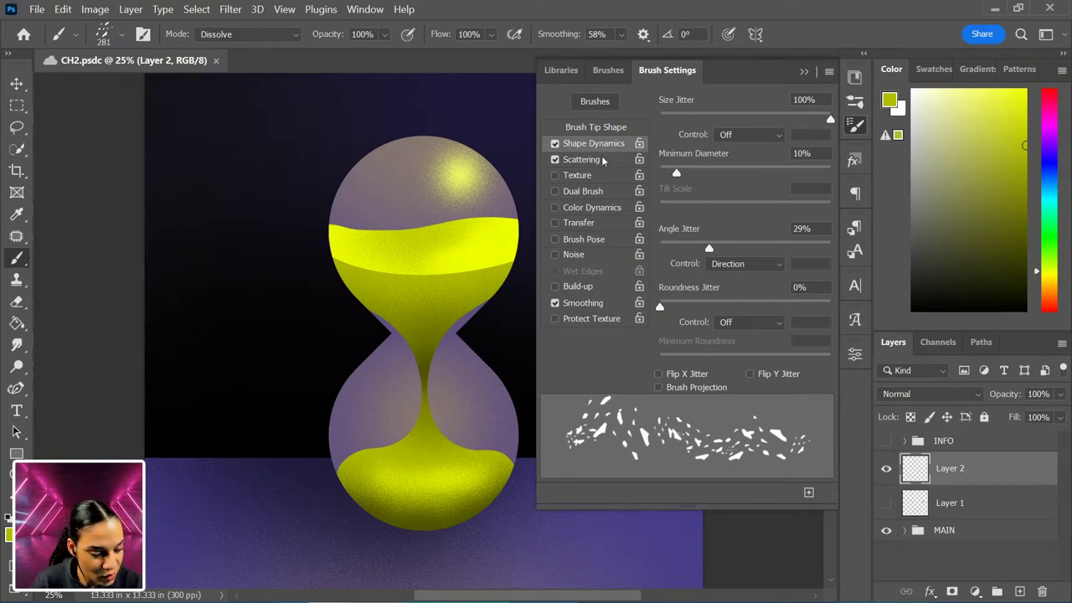
{"action": "left_click", "coordinate": [586, 159]}
{"action": "left_click_drag", "start_coordinate": [672, 120], "coordinate": [683, 119]}
{"action": "left_click_drag", "start_coordinate": [660, 178], "coordinate": [677, 178]}
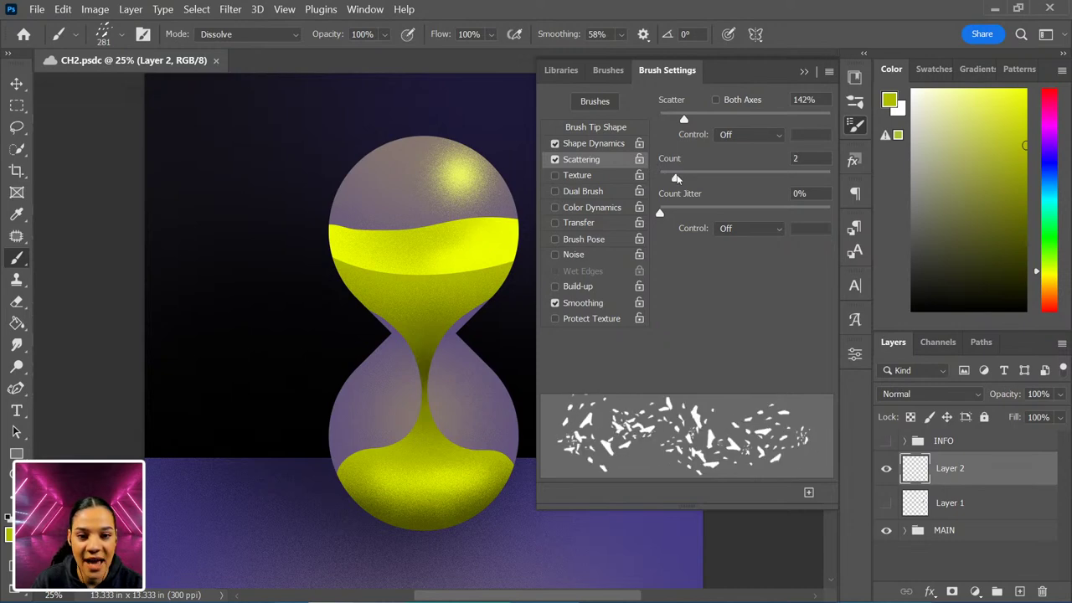
{"action": "mouse_move", "coordinate": [302, 118]}
{"action": "left_mouse_down"}
{"action": "mouse_move", "coordinate": [227, 310]}
{"action": "mouse_move", "coordinate": [306, 382]}
{"action": "mouse_move", "coordinate": [230, 403]}
{"action": "left_mouse_up"}
{"action": "mouse_move", "coordinate": [251, 167]}
{"action": "left_mouse_down"}
{"action": "mouse_move", "coordinate": [327, 236]}
{"action": "mouse_move", "coordinate": [439, 172]}
{"action": "mouse_move", "coordinate": [461, 327]}
{"action": "mouse_move", "coordinate": [444, 396]}
{"action": "mouse_move", "coordinate": [243, 125]}
{"action": "mouse_move", "coordinate": [281, 352]}
{"action": "mouse_move", "coordinate": [414, 461]}
{"action": "left_mouse_up"}
{"action": "key", "text": "ctrl+z"}
{"action": "key", "text": "ctrl+z"}
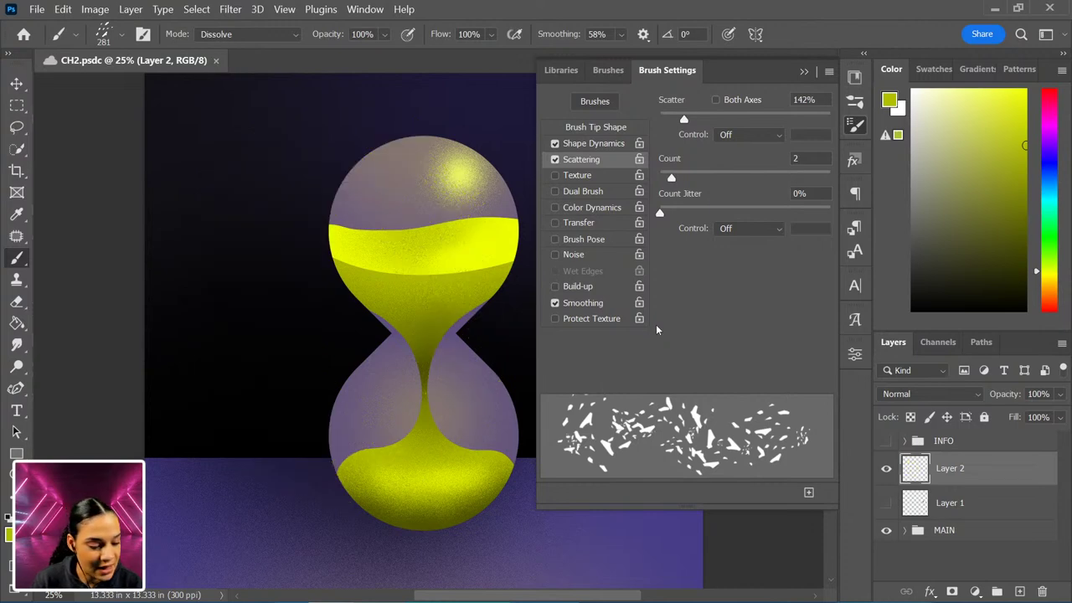
- Try 165% spacing, 245% scatter and count 5 on a test stroke, then undo it
{"action": "left_click", "coordinate": [609, 128]}
{"action": "left_click_drag", "start_coordinate": [725, 358], "coordinate": [772, 356]}
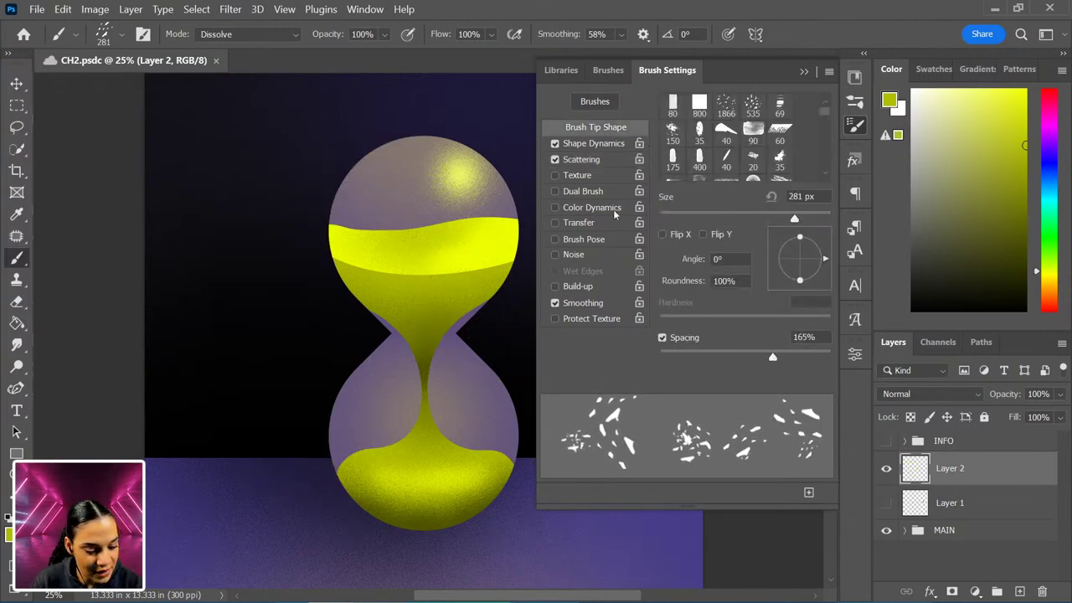
{"action": "left_click", "coordinate": [586, 159]}
{"action": "left_click_drag", "start_coordinate": [684, 120], "coordinate": [702, 119]}
{"action": "left_click_drag", "start_coordinate": [671, 178], "coordinate": [704, 177]}
{"action": "mouse_move", "coordinate": [317, 122]}
{"action": "left_mouse_down"}
{"action": "mouse_move", "coordinate": [243, 235]}
{"action": "mouse_move", "coordinate": [293, 360]}
{"action": "mouse_move", "coordinate": [205, 323]}
{"action": "left_mouse_up"}
{"action": "key", "text": "ctrl+z"}
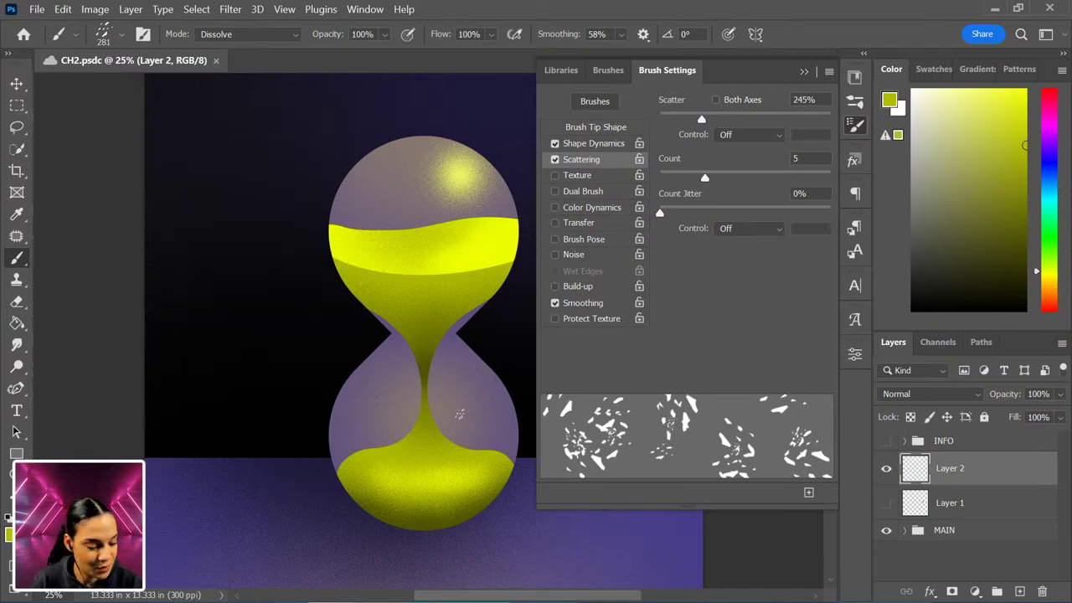
- Settle on count 3, 98% scatter and 71% spacing, test, then delete Layer 2
{"action": "left_click_drag", "start_coordinate": [704, 177], "coordinate": [686, 181]}
{"action": "left_click_drag", "start_coordinate": [702, 119], "coordinate": [676, 121]}
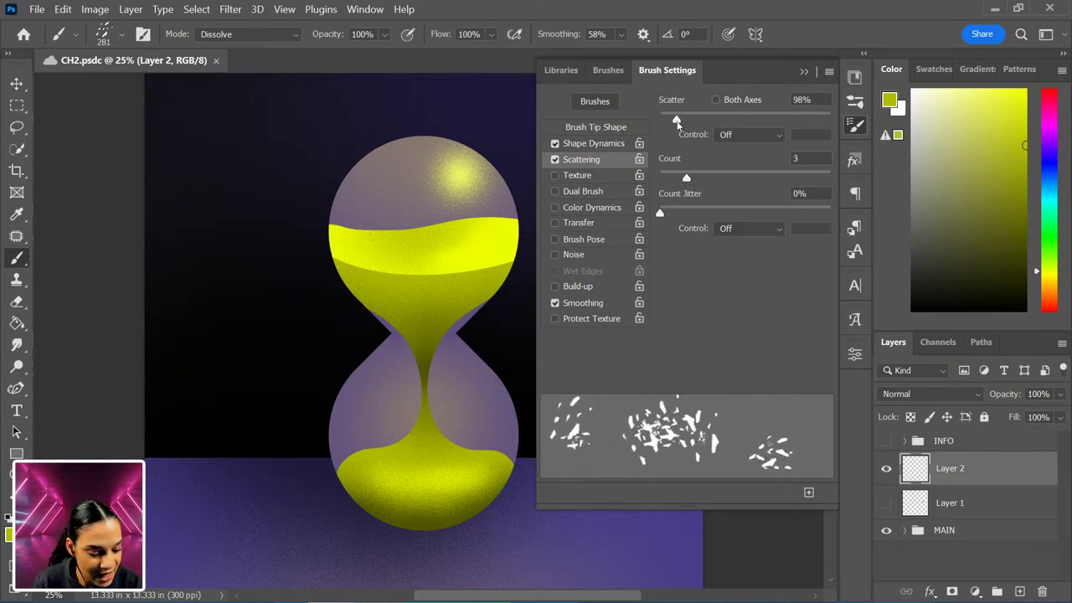
{"action": "left_click", "coordinate": [585, 128]}
{"action": "left_click_drag", "start_coordinate": [772, 359], "coordinate": [719, 361]}
{"action": "left_click_drag", "start_coordinate": [285, 139], "coordinate": [223, 273]}
{"action": "mouse_move", "coordinate": [251, 335]}
{"action": "left_mouse_down"}
{"action": "mouse_move", "coordinate": [349, 431]}
{"action": "mouse_move", "coordinate": [162, 268]}
{"action": "mouse_move", "coordinate": [262, 426]}
{"action": "mouse_move", "coordinate": [342, 391]}
{"action": "left_mouse_up"}
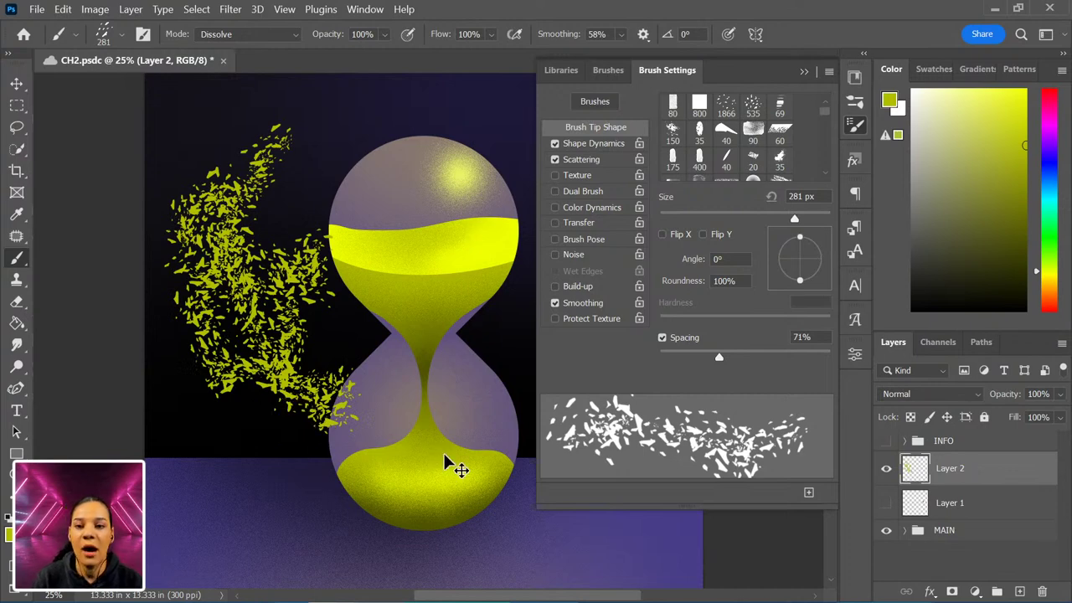
{"action": "key", "text": "Delete"}
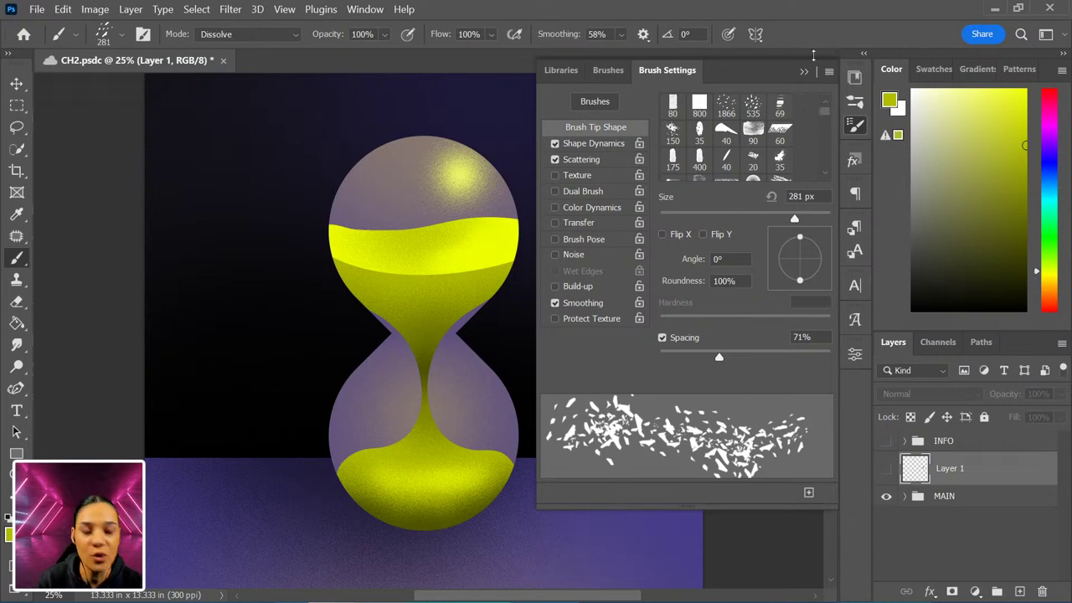
- Save the grit brush as a new preset named THA GRIT MONSTAH EXTRA
{"action": "left_click", "coordinate": [829, 73]}
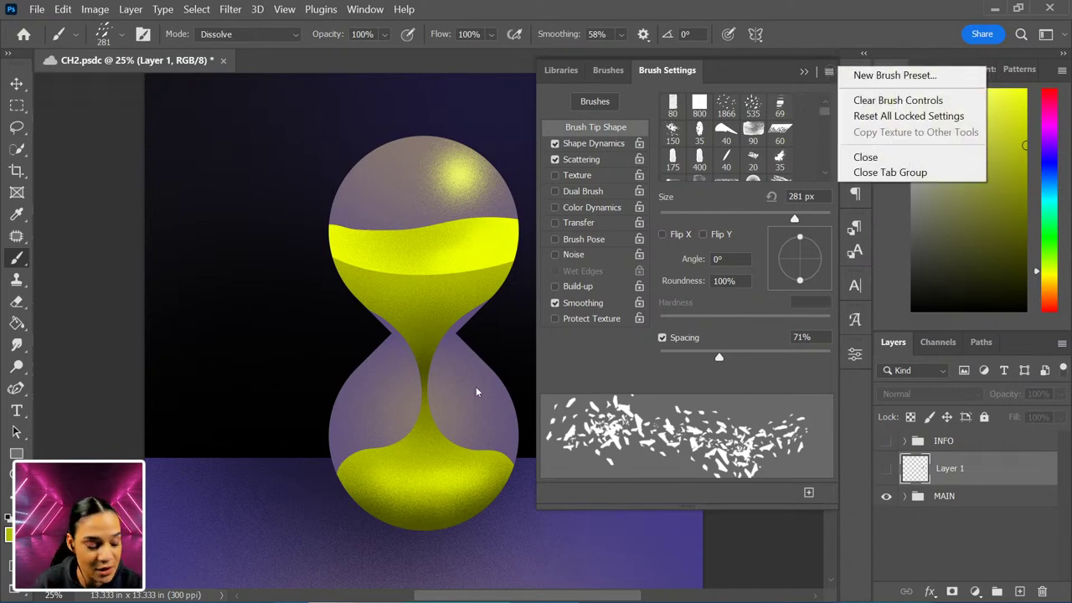
{"action": "left_click", "coordinate": [894, 75]}
{"action": "key", "text": "super+h"}
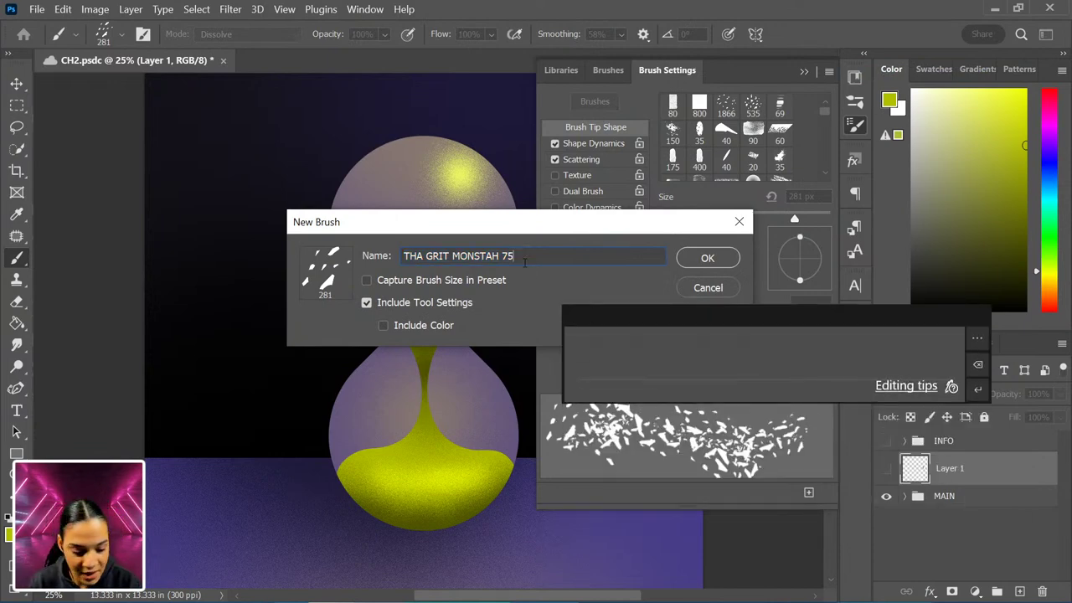
{"action": "key", "text": "BackSpace"}
{"action": "key", "text": "BackSpace"}
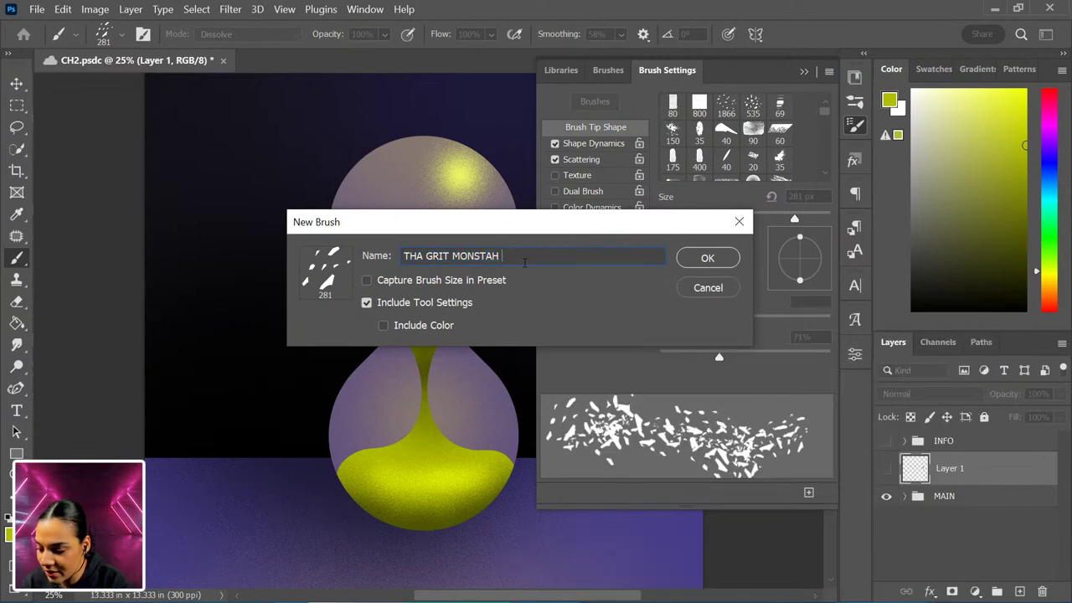
{"action": "key", "text": "Return"}
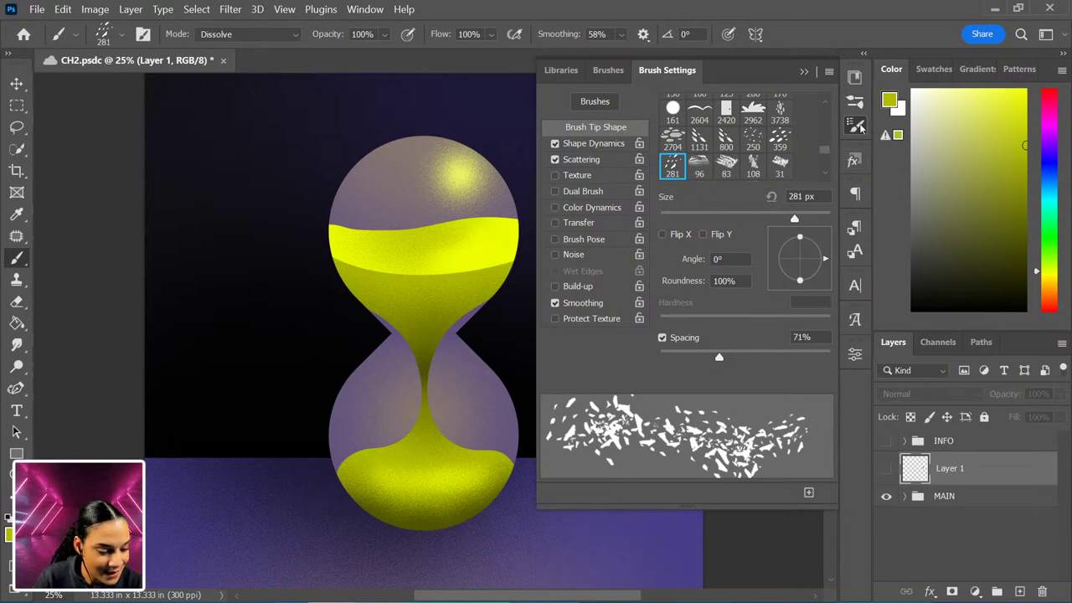
- Move THA GRIT MONSTAH EXTRA up the preset list and close Brush Settings
{"action": "right_click", "coordinate": [332, 181]}
{"action": "mouse_move", "coordinate": [630, 554]}
{"action": "left_mouse_down"}
{"action": "mouse_move", "coordinate": [623, 227]}
{"action": "mouse_move", "coordinate": [677, 433]}
{"action": "mouse_move", "coordinate": [695, 457]}
{"action": "mouse_move", "coordinate": [679, 220]}
{"action": "mouse_move", "coordinate": [706, 219]}
{"action": "mouse_move", "coordinate": [846, 356]}
{"action": "mouse_move", "coordinate": [647, 209]}
{"action": "mouse_move", "coordinate": [835, 431]}
{"action": "mouse_move", "coordinate": [834, 390]}
{"action": "left_mouse_up"}
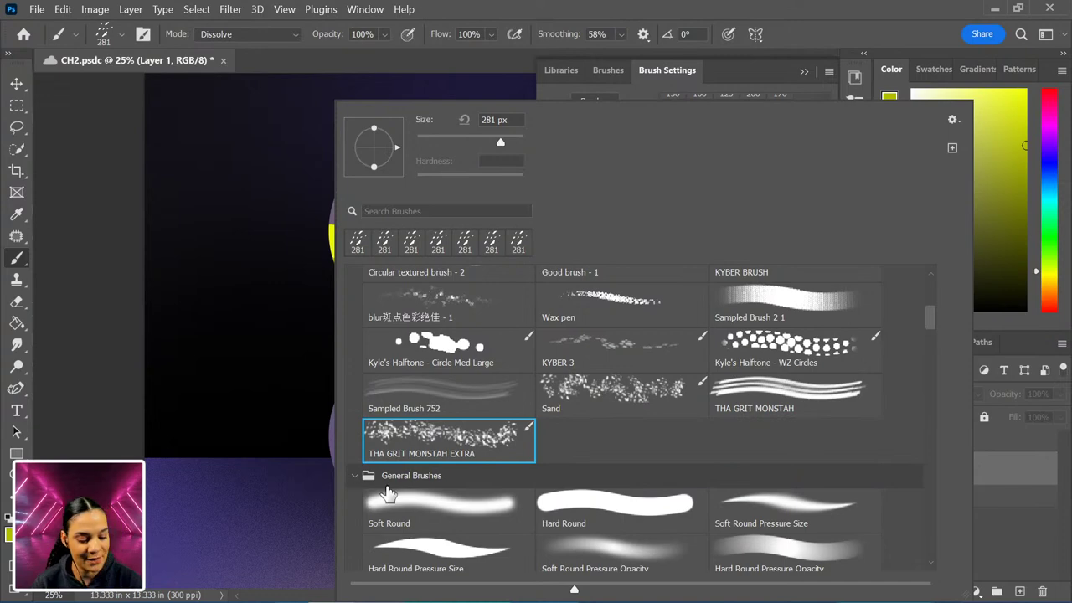
{"action": "left_click", "coordinate": [835, 30]}
{"action": "left_click", "coordinate": [855, 124]}
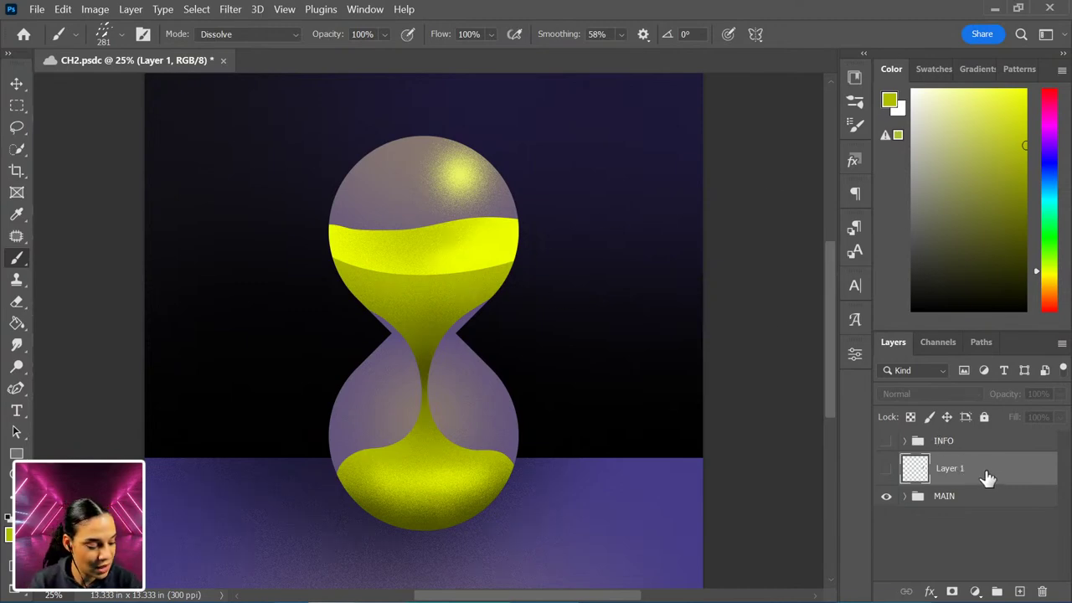
- Add a new layer above the MAIN group and name it GRIT
{"action": "left_click", "coordinate": [972, 500]}
{"action": "key", "text": "ctrl+shift+n"}
{"action": "key", "text": "Return"}
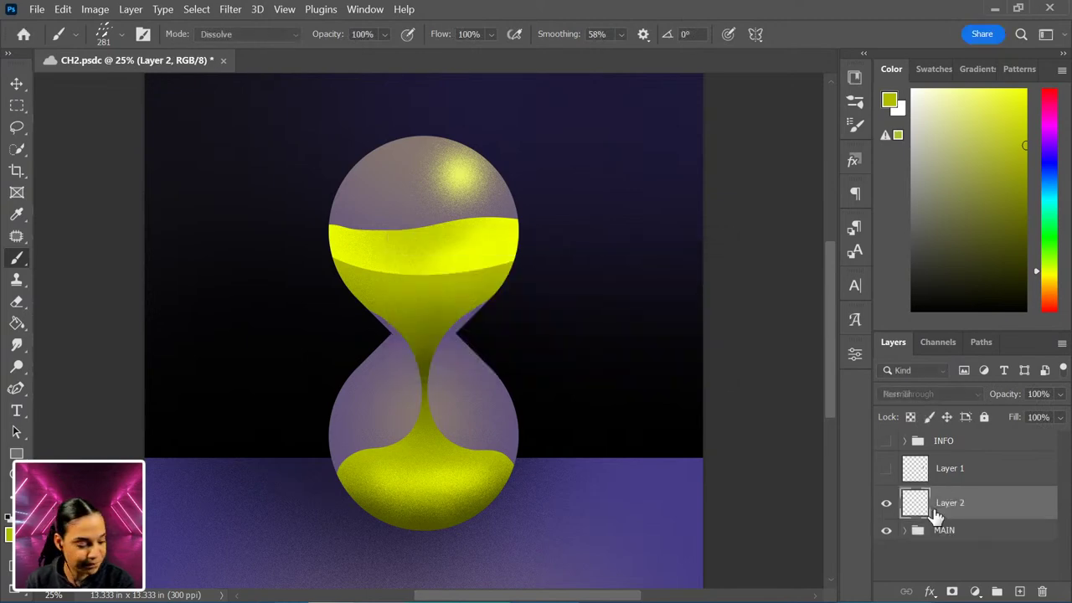
{"action": "double_click", "coordinate": [951, 503]}
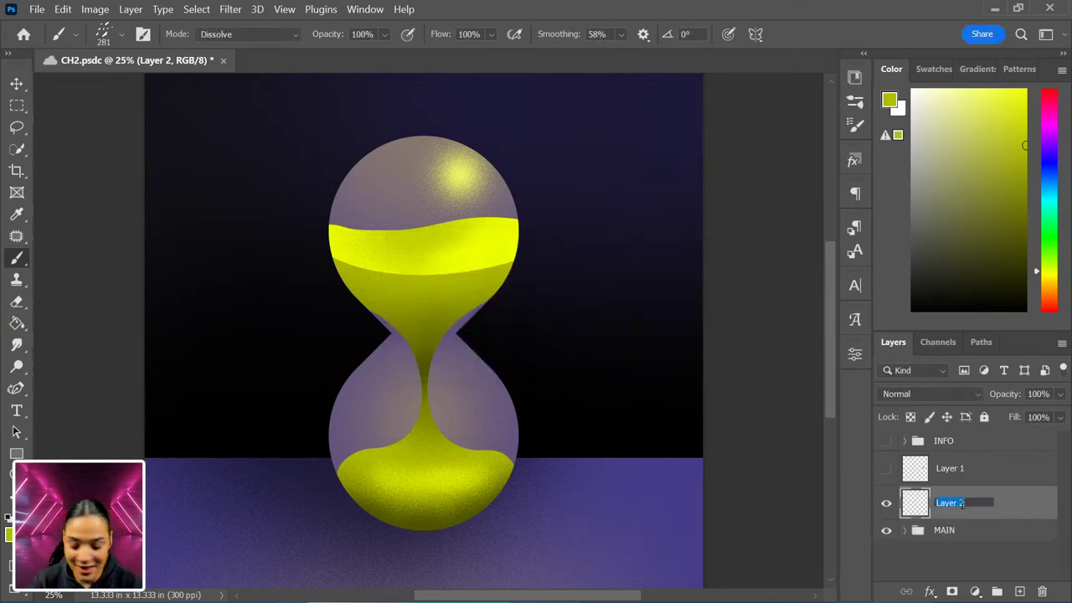
{"action": "type", "text": "GRIT"}
{"action": "key", "text": "Return"}
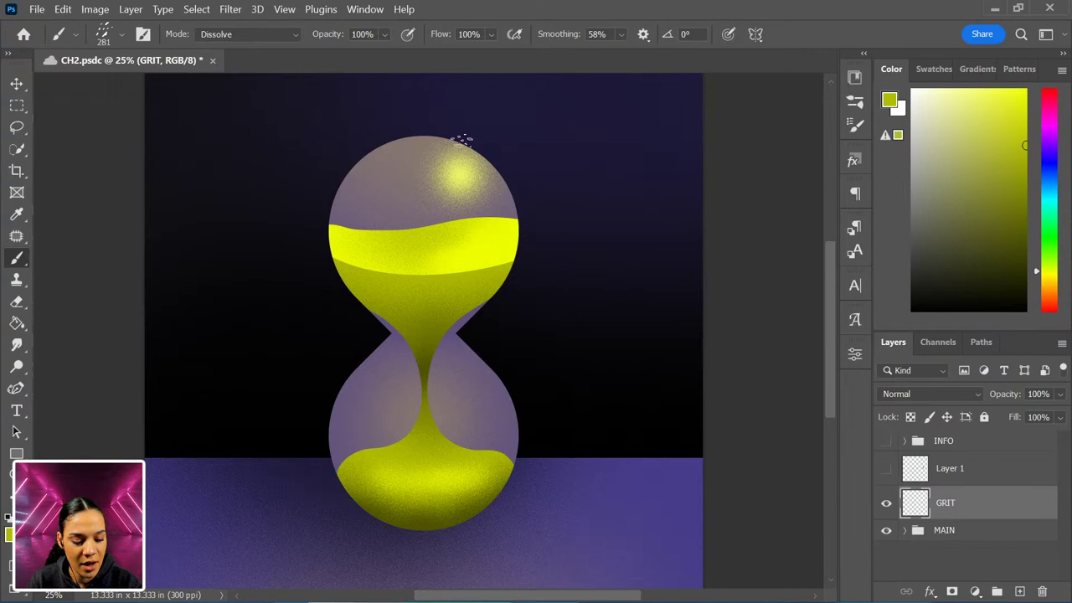
- Paint two test grit strokes across the hourglass and undo them
{"action": "mouse_move", "coordinate": [302, 130]}
{"action": "left_mouse_down"}
{"action": "mouse_move", "coordinate": [513, 180]}
{"action": "mouse_move", "coordinate": [525, 308]}
{"action": "mouse_move", "coordinate": [240, 408]}
{"action": "mouse_move", "coordinate": [374, 542]}
{"action": "mouse_move", "coordinate": [578, 453]}
{"action": "left_mouse_up"}
{"action": "key", "text": "ctrl+z"}
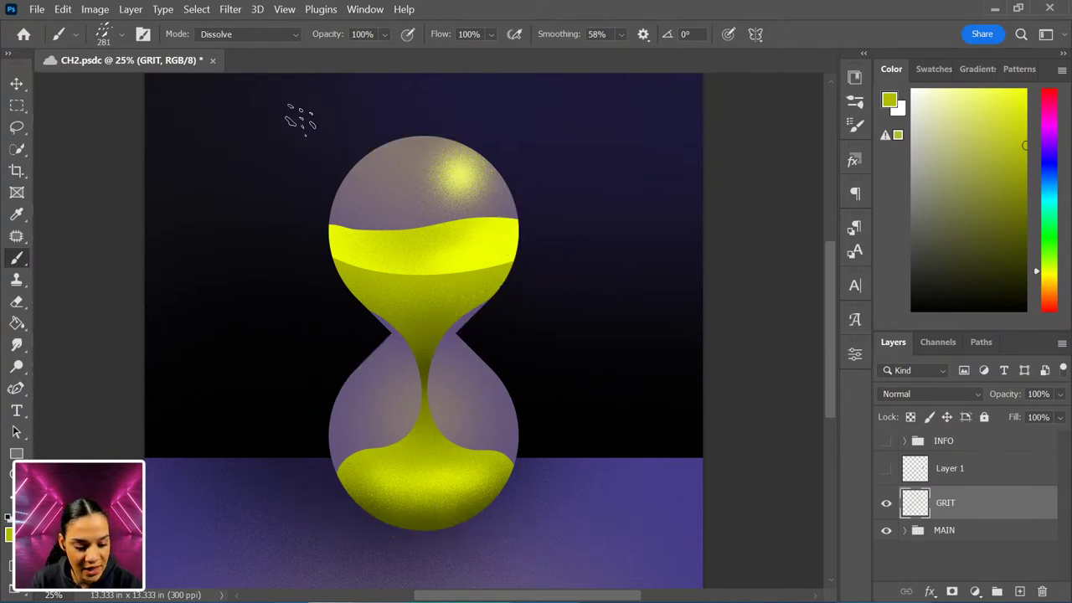
{"action": "left_click_drag", "start_coordinate": [348, 127], "coordinate": [523, 270]}
{"action": "key", "text": "ctrl+z"}
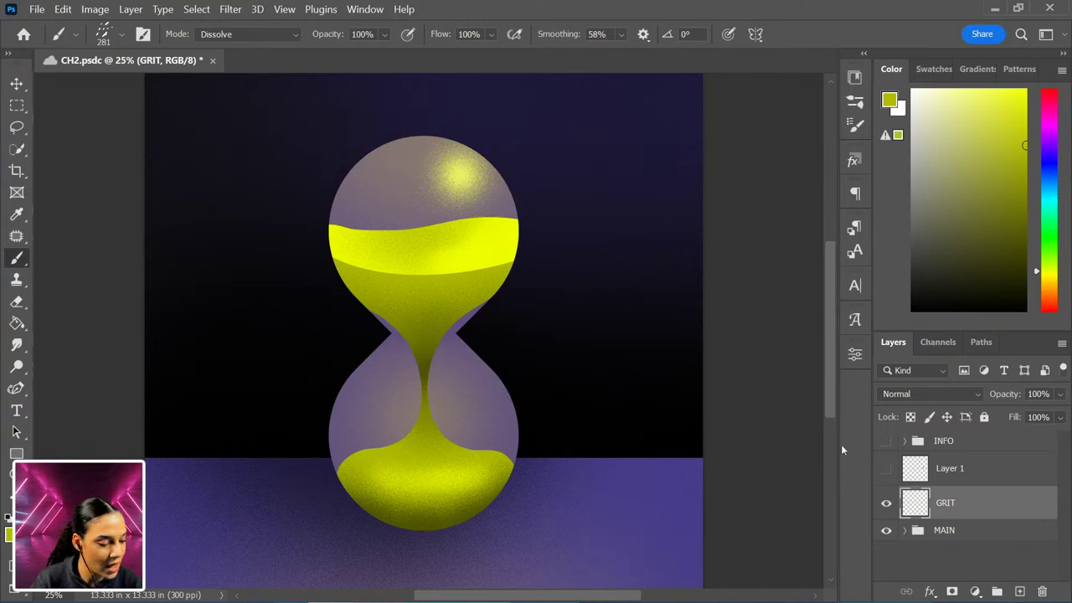
- Set Shape Dynamics Size Jitter Control to Pen Pressure, then test a stroke and undo it
{"action": "left_click", "coordinate": [855, 78]}
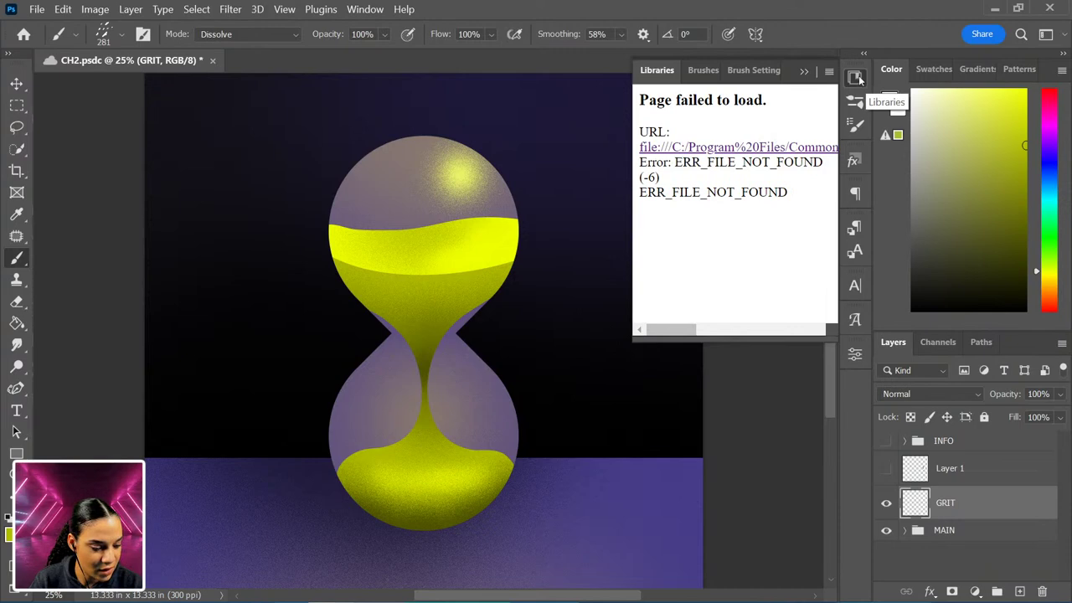
{"action": "left_click", "coordinate": [143, 33]}
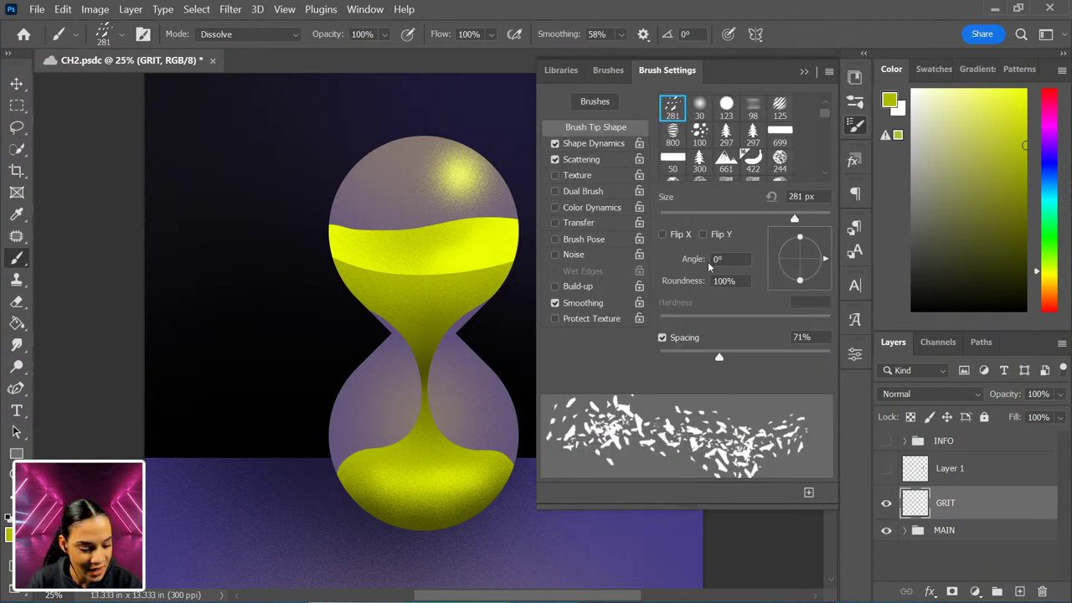
{"action": "left_click", "coordinate": [605, 144]}
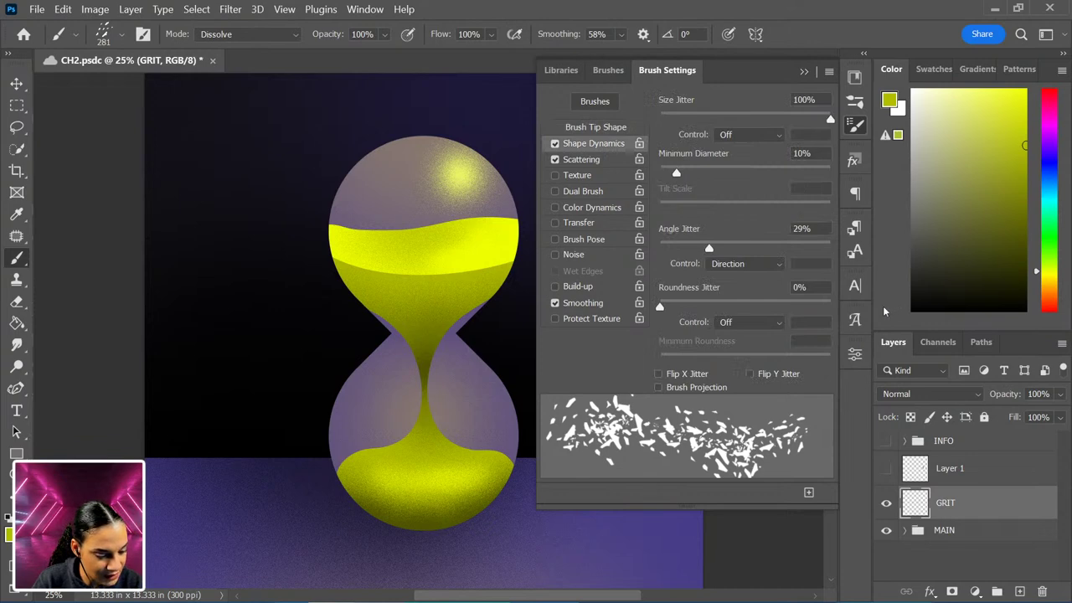
{"action": "left_click", "coordinate": [758, 136]}
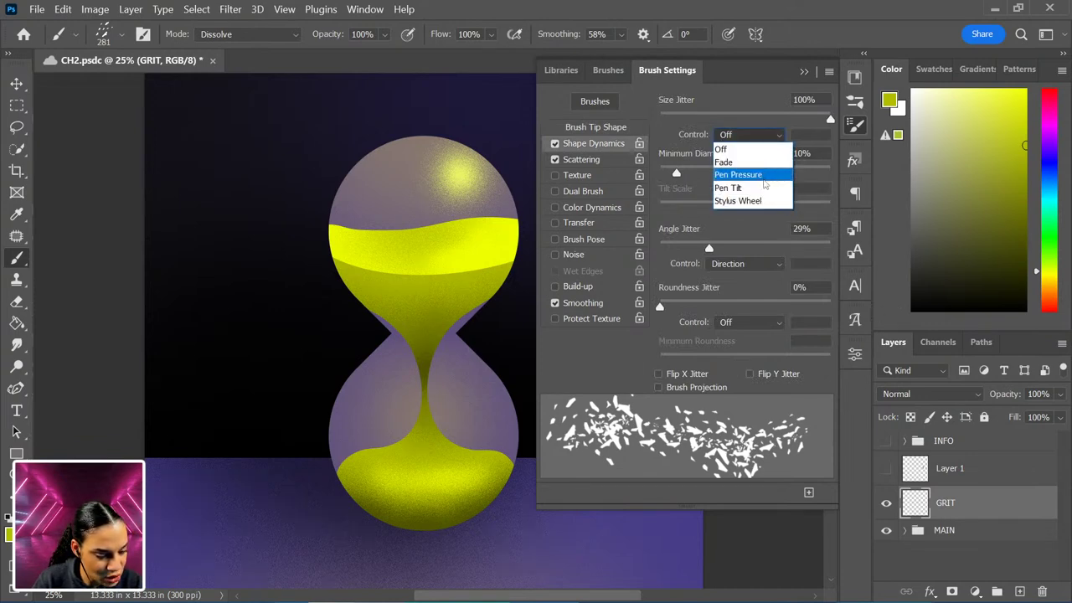
{"action": "left_click", "coordinate": [765, 175]}
{"action": "mouse_move", "coordinate": [267, 143]}
{"action": "left_mouse_down"}
{"action": "mouse_move", "coordinate": [228, 211]}
{"action": "mouse_move", "coordinate": [231, 264]}
{"action": "mouse_move", "coordinate": [268, 308]}
{"action": "mouse_move", "coordinate": [272, 352]}
{"action": "mouse_move", "coordinate": [313, 434]}
{"action": "mouse_move", "coordinate": [406, 404]}
{"action": "mouse_move", "coordinate": [402, 238]}
{"action": "mouse_move", "coordinate": [312, 166]}
{"action": "mouse_move", "coordinate": [300, 145]}
{"action": "mouse_move", "coordinate": [307, 120]}
{"action": "mouse_move", "coordinate": [329, 102]}
{"action": "mouse_move", "coordinate": [369, 96]}
{"action": "mouse_move", "coordinate": [442, 116]}
{"action": "mouse_move", "coordinate": [427, 276]}
{"action": "mouse_move", "coordinate": [331, 342]}
{"action": "mouse_move", "coordinate": [244, 375]}
{"action": "mouse_move", "coordinate": [196, 428]}
{"action": "mouse_move", "coordinate": [210, 481]}
{"action": "mouse_move", "coordinate": [261, 515]}
{"action": "mouse_move", "coordinate": [342, 513]}
{"action": "left_mouse_up"}
{"action": "key", "text": "ctrl+z"}
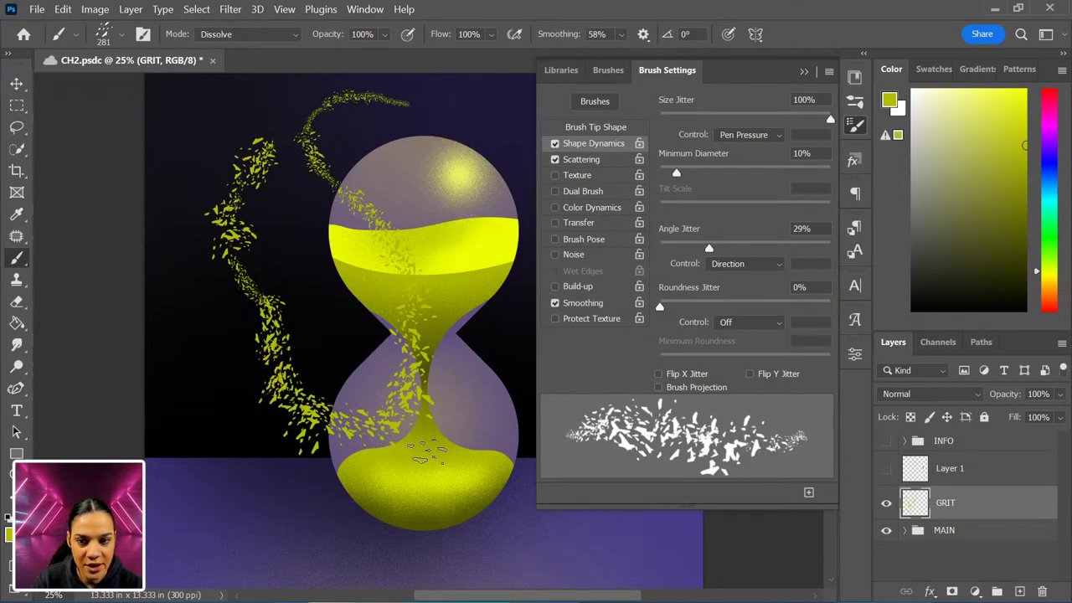
{"action": "key", "text": "ctrl+z"}
{"action": "key", "text": "ctrl+z"}
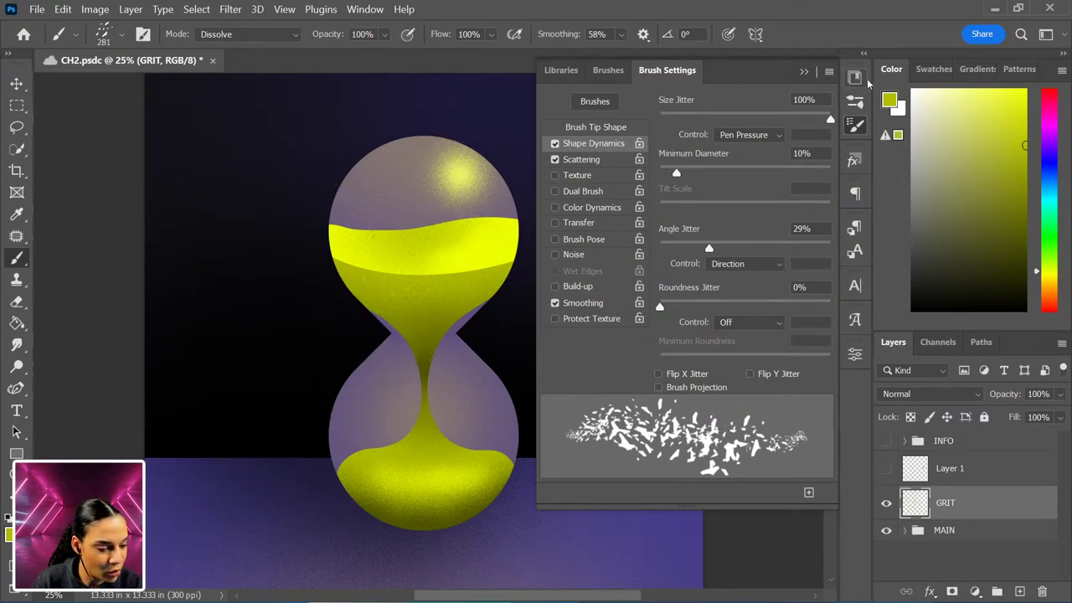
- Save the brush as a new preset named THA GRIT MONSTAH POINTY
{"action": "left_click", "coordinate": [829, 71]}
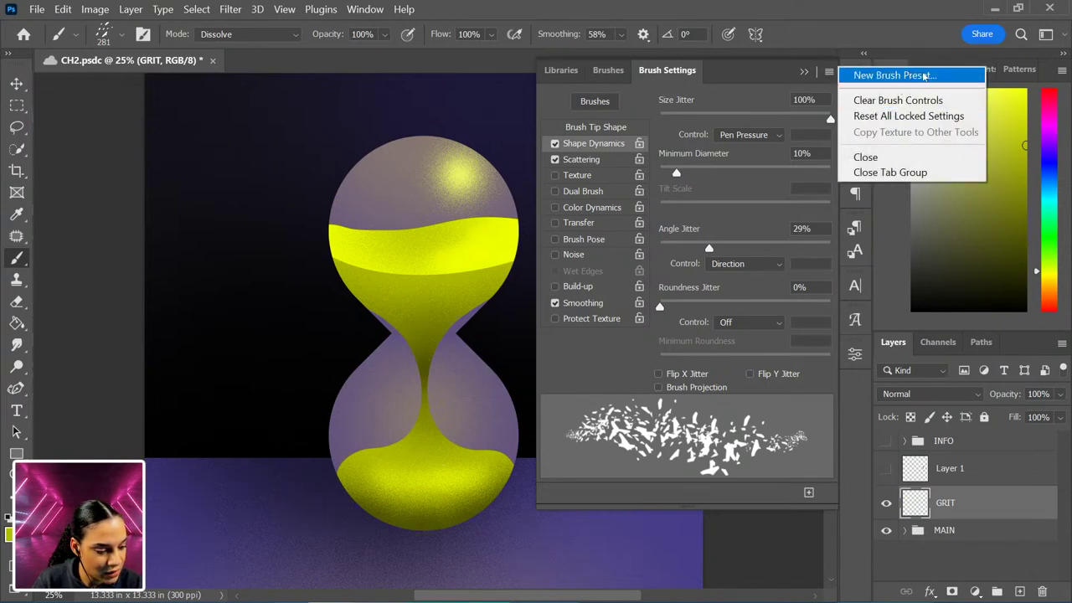
{"action": "left_click", "coordinate": [893, 76]}
{"action": "left_click", "coordinate": [526, 256]}
{"action": "key", "text": "BackSpace"}
{"action": "key", "text": "BackSpace"}
{"action": "key", "text": "BackSpace"}
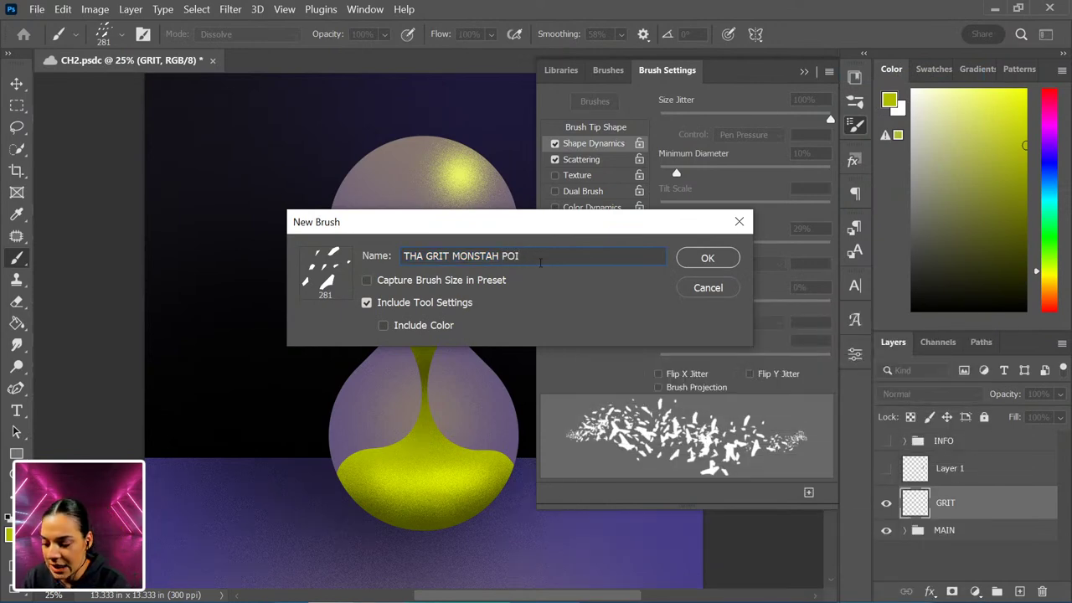
{"action": "key", "text": "Return"}
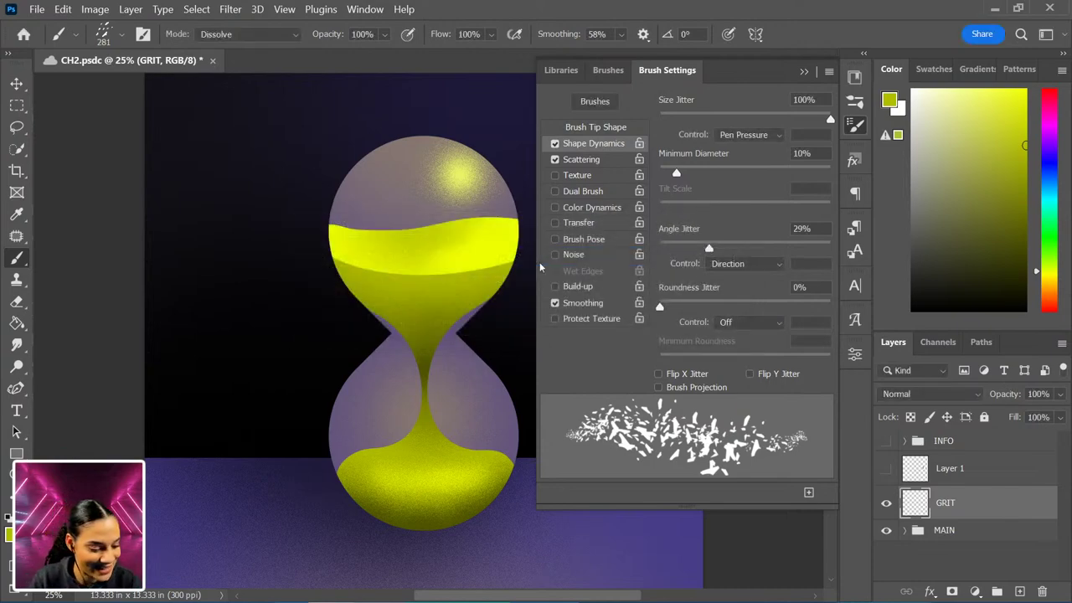
- Move THA GRIT MONSTAH POINTY up beside THA GRIT MONSTAH EXTRA and collapse the panels
{"action": "right_click", "coordinate": [370, 288]}
{"action": "mouse_move", "coordinate": [576, 561]}
{"action": "left_mouse_down"}
{"action": "mouse_move", "coordinate": [557, 246]}
{"action": "mouse_move", "coordinate": [649, 386]}
{"action": "mouse_move", "coordinate": [545, 192]}
{"action": "mouse_move", "coordinate": [562, 294]}
{"action": "mouse_move", "coordinate": [624, 419]}
{"action": "mouse_move", "coordinate": [599, 351]}
{"action": "left_mouse_up"}
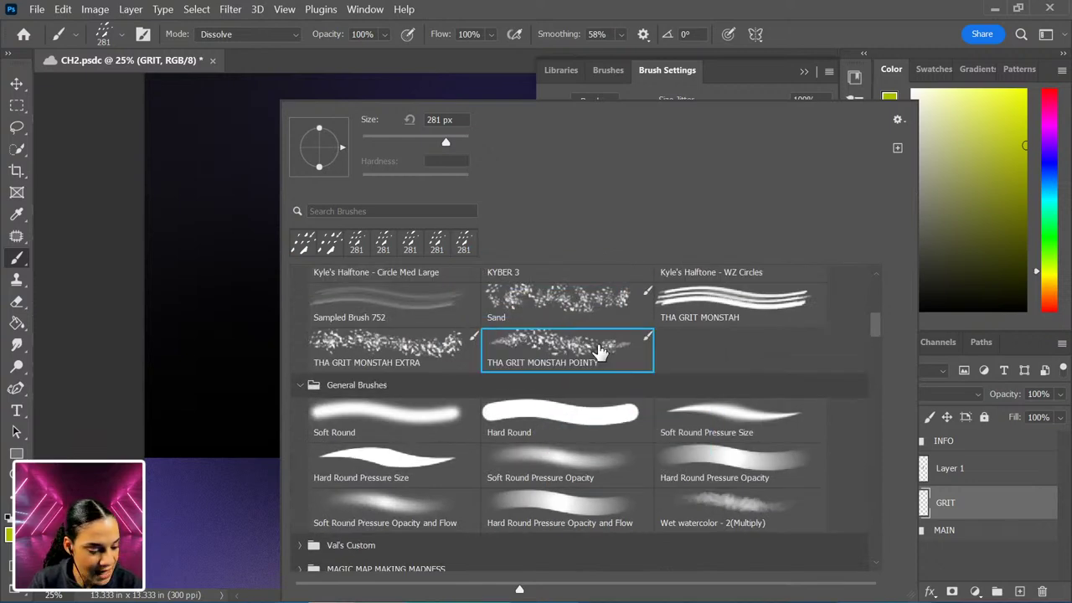
{"action": "left_click", "coordinate": [855, 77]}
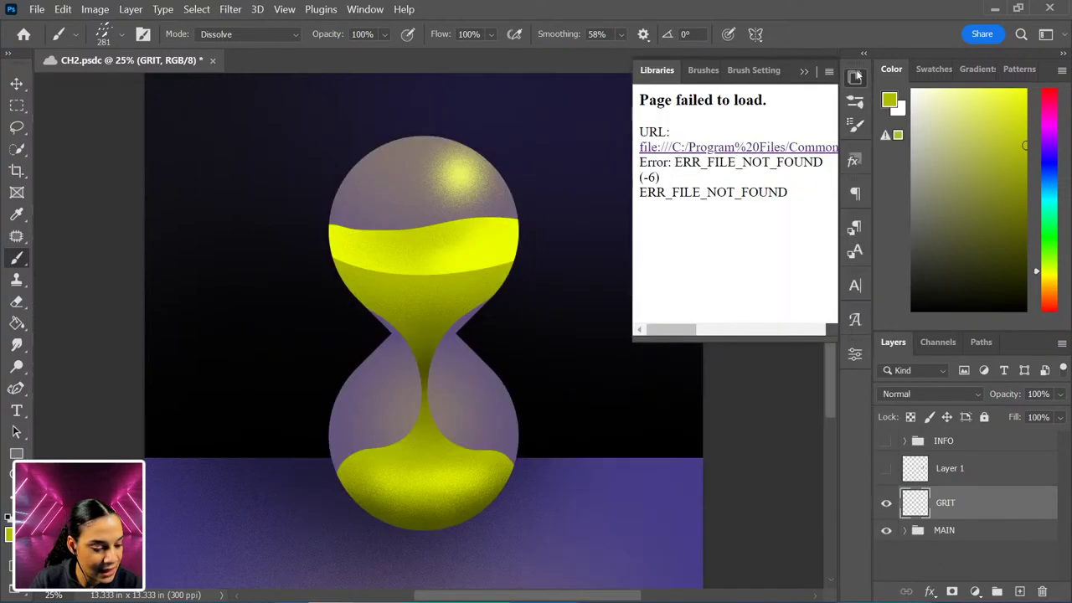
{"action": "left_click", "coordinate": [855, 77]}
{"action": "mouse_move", "coordinate": [515, 176]}
{"action": "left_mouse_down"}
{"action": "mouse_move", "coordinate": [465, 233]}
{"action": "mouse_move", "coordinate": [269, 280]}
{"action": "mouse_move", "coordinate": [227, 364]}
{"action": "mouse_move", "coordinate": [268, 415]}
{"action": "mouse_move", "coordinate": [515, 401]}
{"action": "mouse_move", "coordinate": [481, 519]}
{"action": "left_mouse_up"}
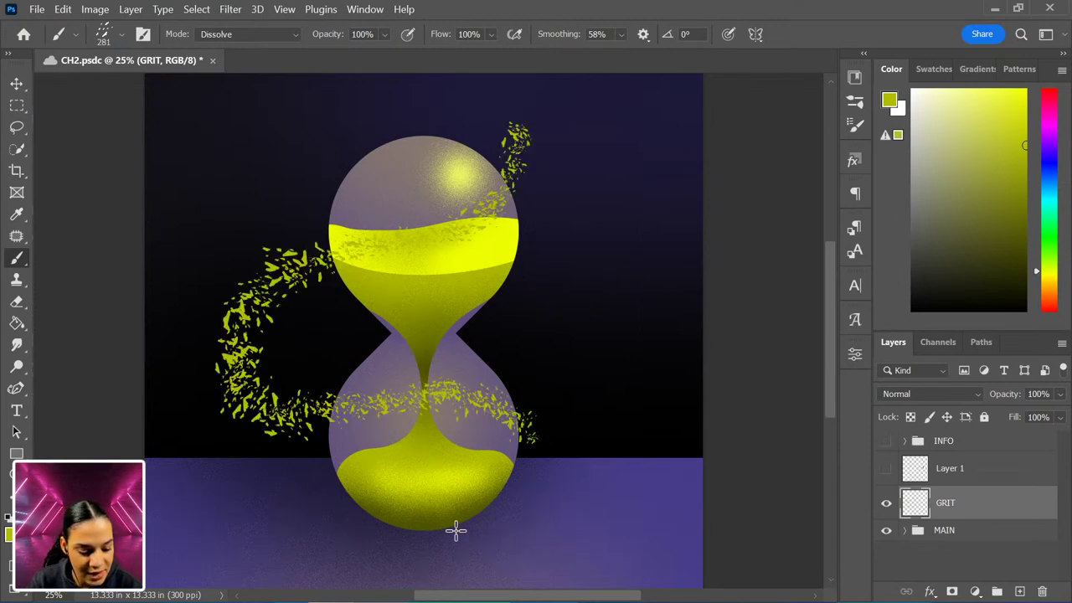
{"action": "key", "text": "ctrl+z"}
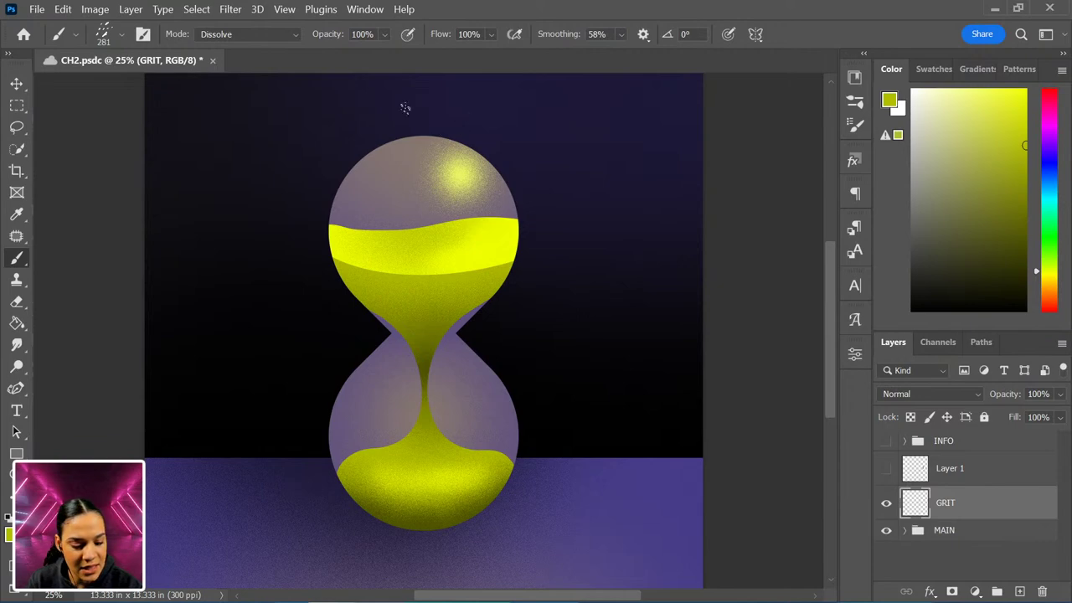
{"action": "mouse_move", "coordinate": [344, 130]}
{"action": "left_mouse_down"}
{"action": "mouse_move", "coordinate": [565, 215]}
{"action": "mouse_move", "coordinate": [591, 257]}
{"action": "mouse_move", "coordinate": [577, 297]}
{"action": "mouse_move", "coordinate": [503, 361]}
{"action": "mouse_move", "coordinate": [293, 414]}
{"action": "left_mouse_up"}
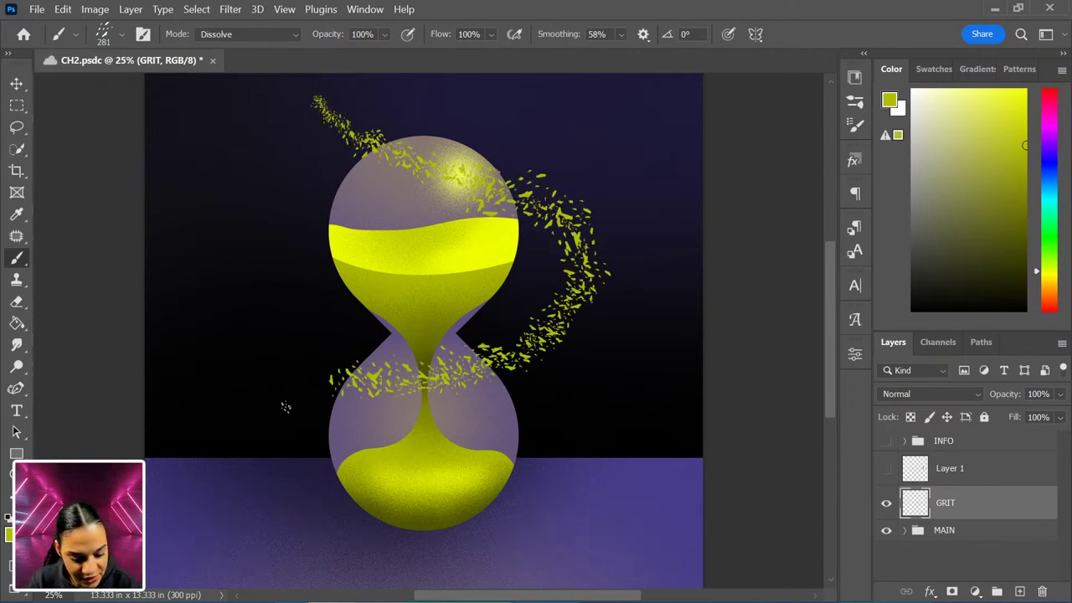
{"action": "key", "text": "ctrl+z"}
{"action": "mouse_move", "coordinate": [351, 121]}
{"action": "left_mouse_down"}
{"action": "mouse_move", "coordinate": [423, 146]}
{"action": "mouse_move", "coordinate": [506, 205]}
{"action": "left_mouse_up"}
{"action": "key", "text": "ctrl+z"}
{"action": "left_click_drag", "start_coordinate": [335, 113], "coordinate": [453, 172]}
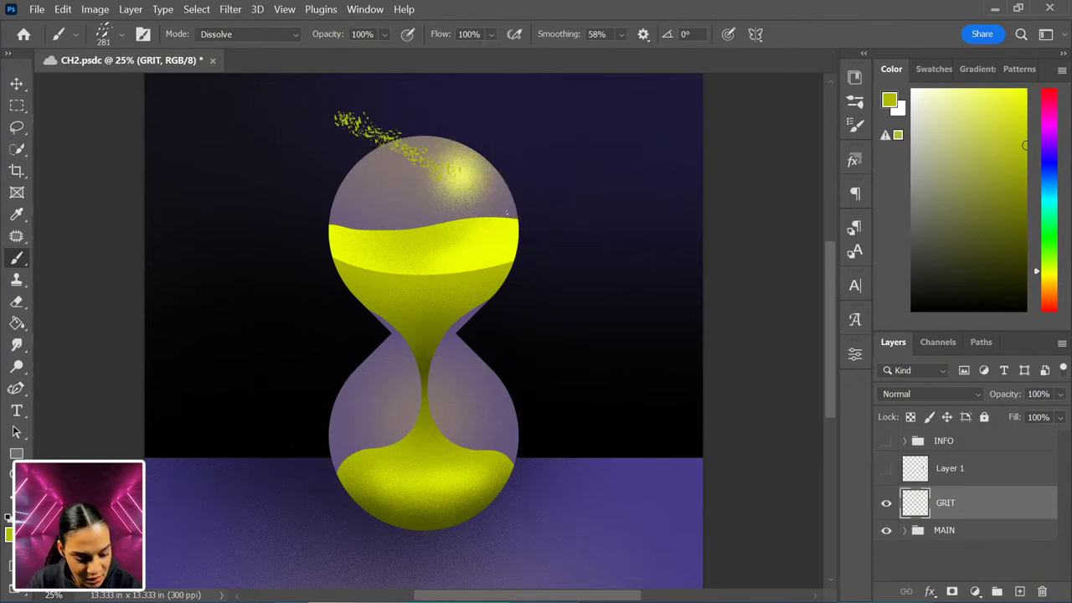
{"action": "mouse_move", "coordinate": [507, 212]}
{"action": "left_mouse_down"}
{"action": "mouse_move", "coordinate": [496, 307]}
{"action": "mouse_move", "coordinate": [400, 357]}
{"action": "mouse_move", "coordinate": [316, 378]}
{"action": "mouse_move", "coordinate": [254, 420]}
{"action": "mouse_move", "coordinate": [281, 469]}
{"action": "mouse_move", "coordinate": [341, 494]}
{"action": "mouse_move", "coordinate": [578, 327]}
{"action": "left_mouse_up"}
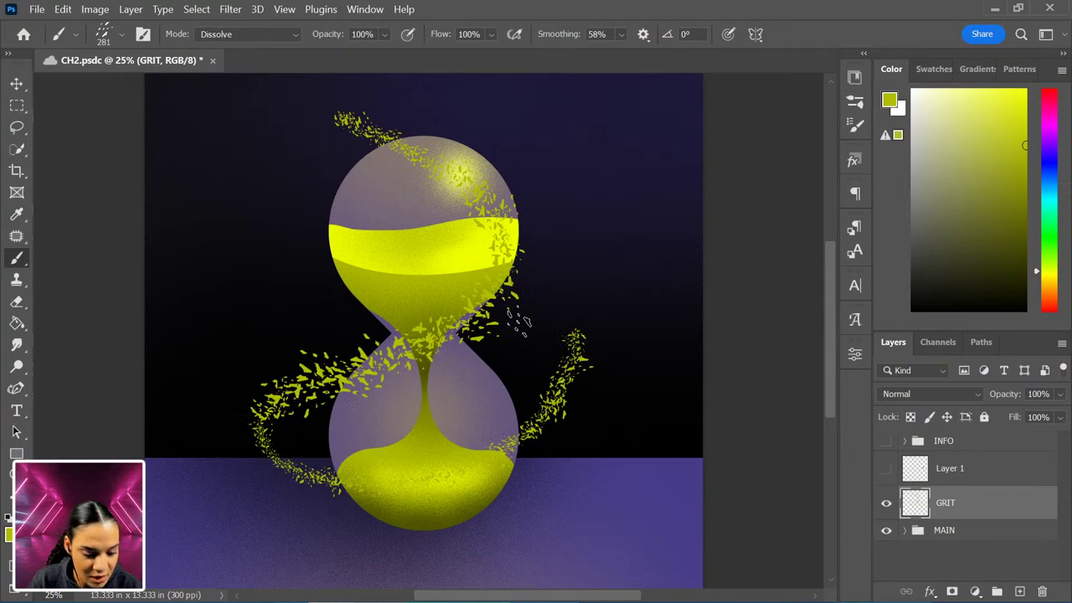
{"action": "key", "text": "ctrl+z"}
{"action": "mouse_move", "coordinate": [258, 109]}
{"action": "left_mouse_down"}
{"action": "mouse_move", "coordinate": [511, 204]}
{"action": "mouse_move", "coordinate": [568, 251]}
{"action": "mouse_move", "coordinate": [555, 334]}
{"action": "mouse_move", "coordinate": [483, 383]}
{"action": "mouse_move", "coordinate": [389, 397]}
{"action": "mouse_move", "coordinate": [260, 383]}
{"action": "left_mouse_up"}
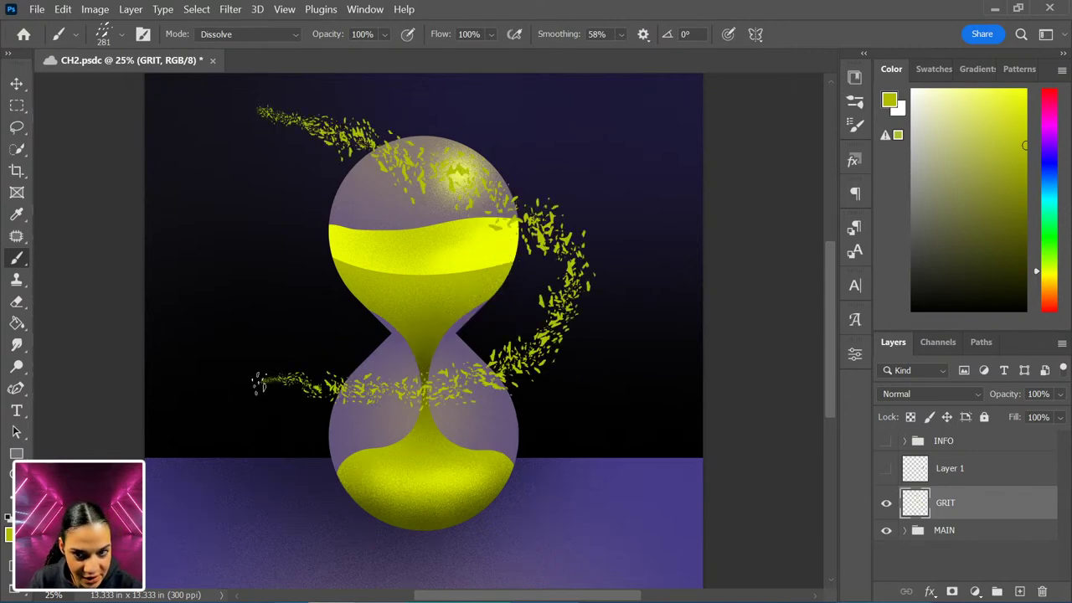
{"action": "key", "text": "ctrl+z"}
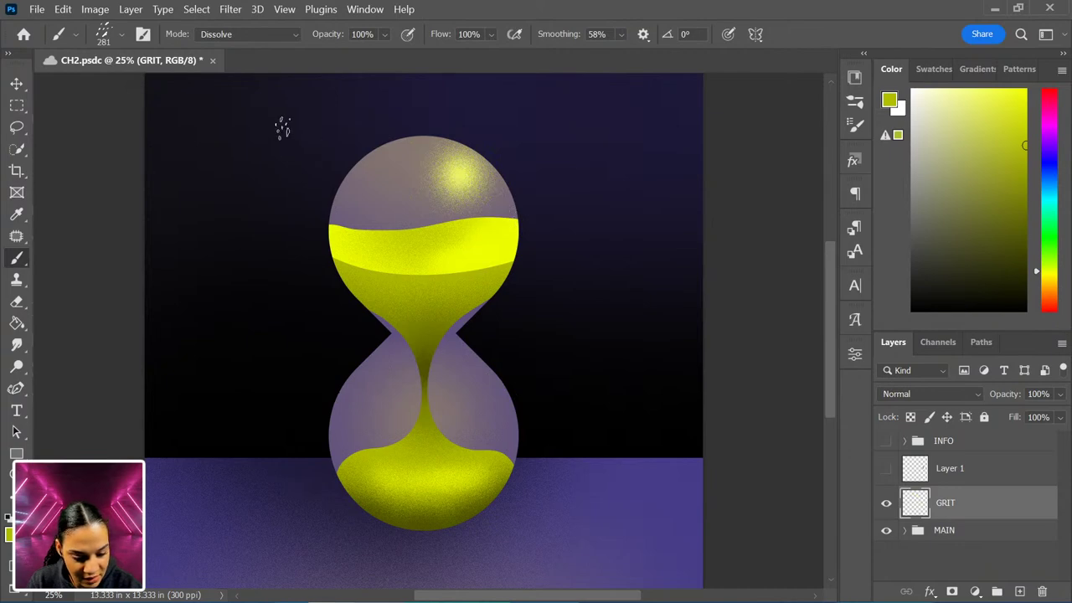
{"action": "mouse_move", "coordinate": [282, 127]}
{"action": "left_mouse_down"}
{"action": "mouse_move", "coordinate": [527, 237]}
{"action": "mouse_move", "coordinate": [561, 297]}
{"action": "mouse_move", "coordinate": [506, 367]}
{"action": "mouse_move", "coordinate": [387, 379]}
{"action": "mouse_move", "coordinate": [271, 409]}
{"action": "mouse_move", "coordinate": [282, 458]}
{"action": "mouse_move", "coordinate": [386, 465]}
{"action": "mouse_move", "coordinate": [507, 433]}
{"action": "left_mouse_up"}
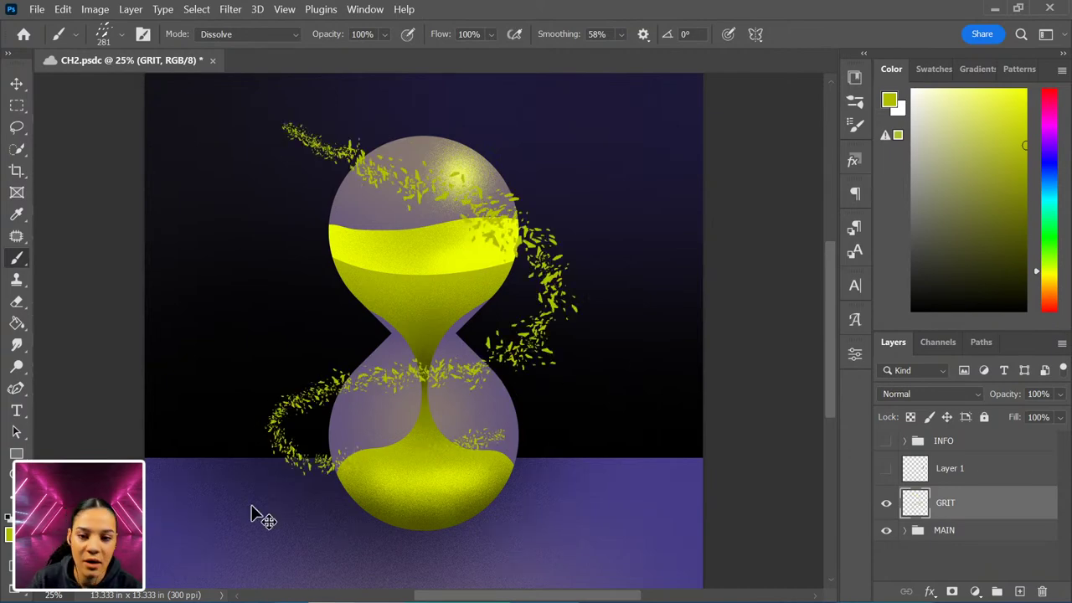
{"action": "key", "text": "ctrl+z"}
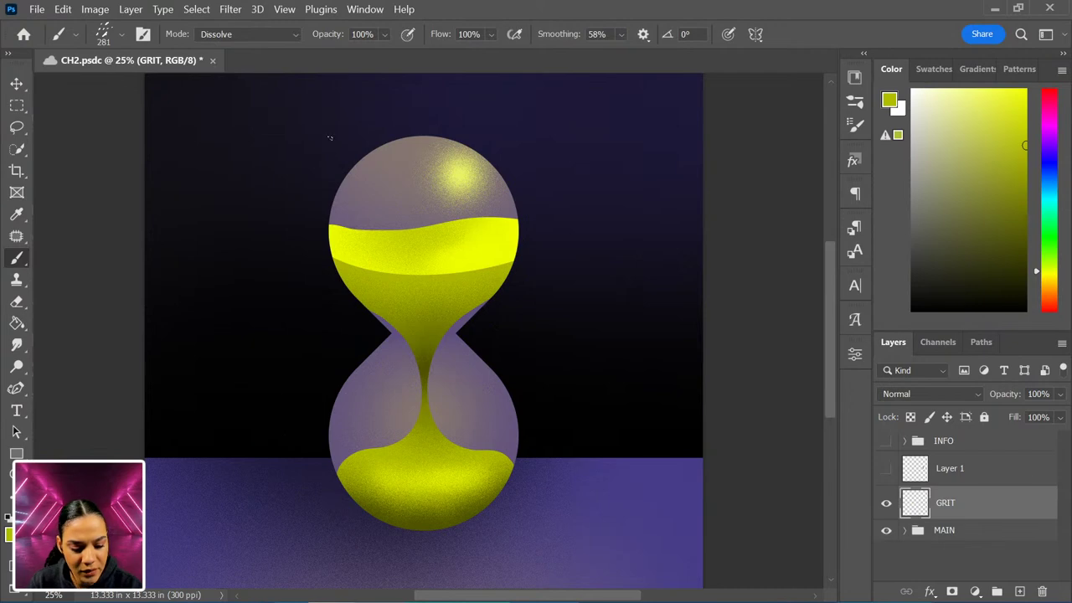
{"action": "mouse_move", "coordinate": [346, 149]}
{"action": "left_mouse_down"}
{"action": "mouse_move", "coordinate": [502, 206]}
{"action": "mouse_move", "coordinate": [536, 289]}
{"action": "mouse_move", "coordinate": [452, 372]}
{"action": "mouse_move", "coordinate": [289, 374]}
{"action": "left_mouse_up"}
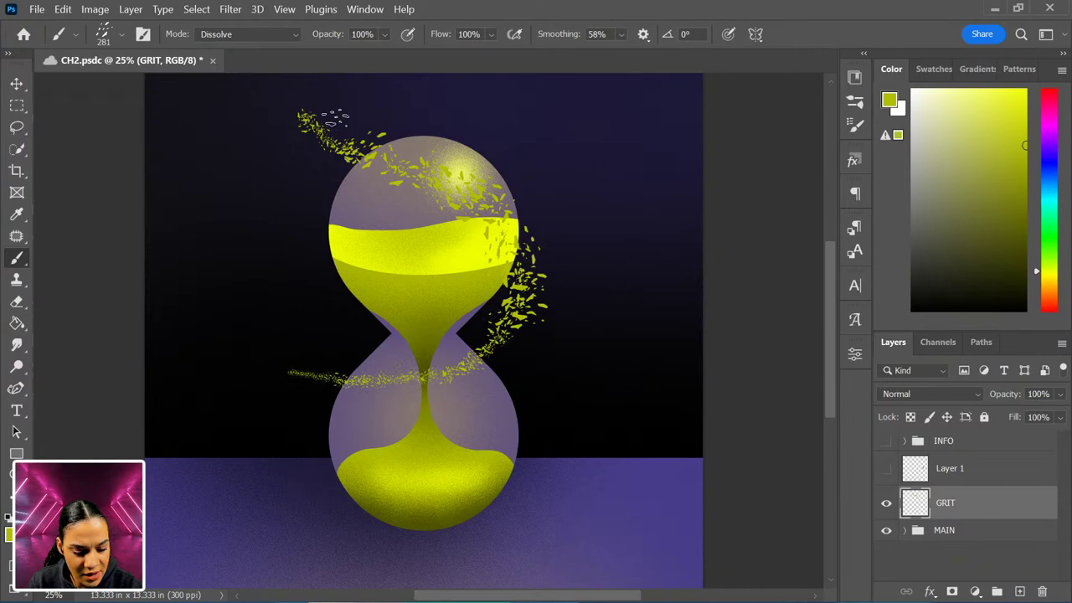
{"action": "key", "text": "ctrl+z"}
{"action": "mouse_move", "coordinate": [321, 120]}
{"action": "left_mouse_down"}
{"action": "mouse_move", "coordinate": [358, 177]}
{"action": "mouse_move", "coordinate": [501, 223]}
{"action": "mouse_move", "coordinate": [542, 256]}
{"action": "mouse_move", "coordinate": [557, 362]}
{"action": "mouse_move", "coordinate": [443, 400]}
{"action": "mouse_move", "coordinate": [331, 409]}
{"action": "mouse_move", "coordinate": [266, 429]}
{"action": "mouse_move", "coordinate": [335, 451]}
{"action": "left_mouse_up"}
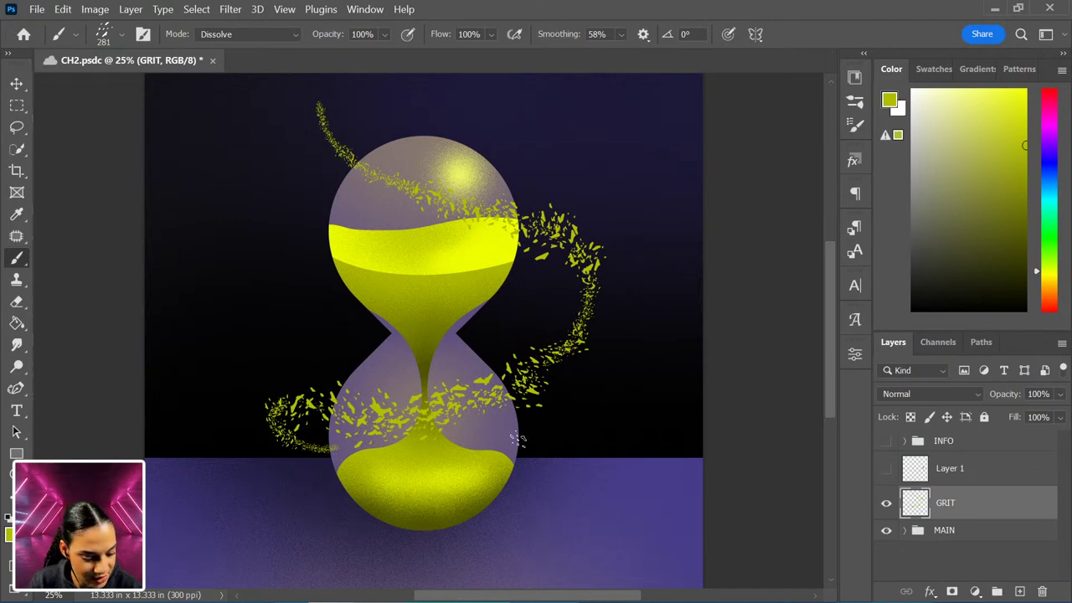
{"action": "key", "text": "ctrl+z"}
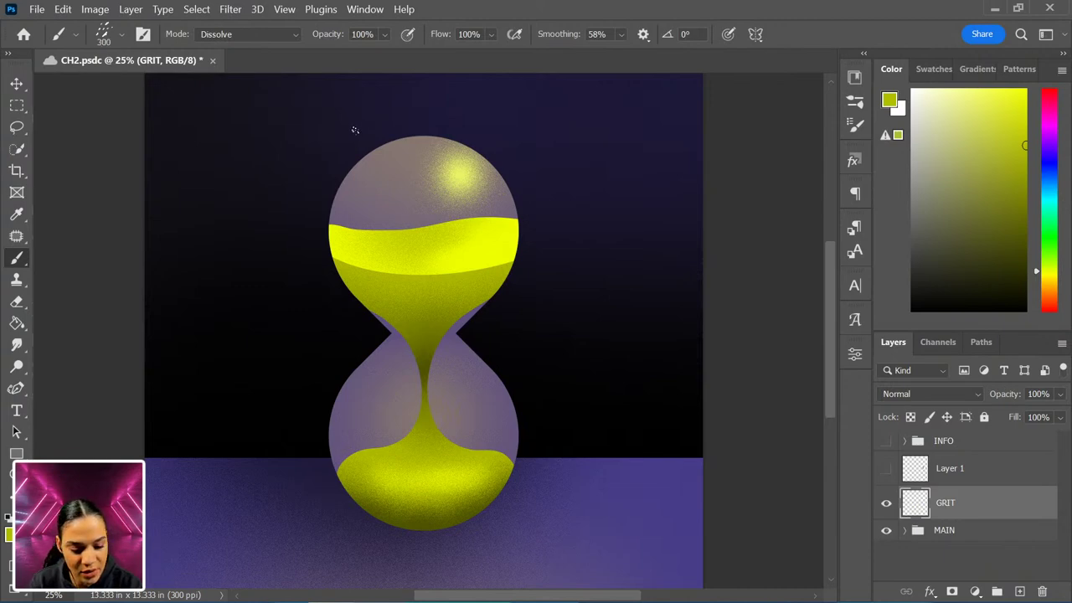
- Resize the Dissolve brush with ] and [ and try sand strokes over the top bulb, undoing each
{"action": "key", "text": "bracketright"}
{"action": "key", "text": "bracketright"}
{"action": "key", "text": "bracketright"}
{"action": "key", "text": "bracketright"}
{"action": "mouse_move", "coordinate": [294, 109]}
{"action": "left_mouse_down"}
{"action": "mouse_move", "coordinate": [474, 185]}
{"action": "mouse_move", "coordinate": [536, 226]}
{"action": "mouse_move", "coordinate": [603, 268]}
{"action": "left_mouse_up"}
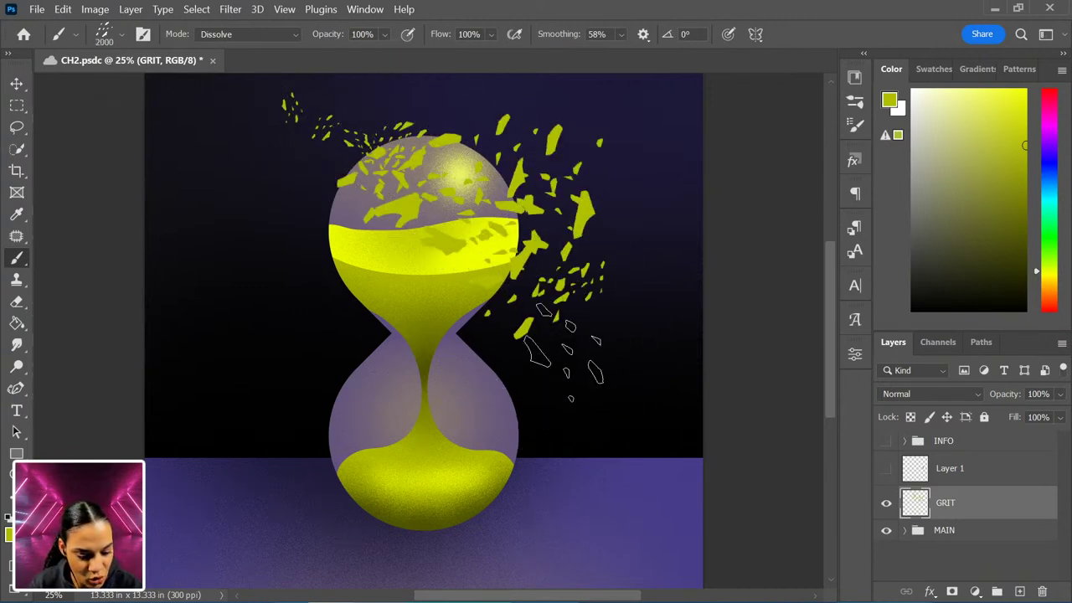
{"action": "key", "text": "ctrl+z"}
{"action": "key", "text": "ctrl+z"}
{"action": "key", "text": "bracketleft"}
{"action": "key", "text": "bracketleft"}
{"action": "key", "text": "bracketleft"}
{"action": "key", "text": "bracketleft"}
{"action": "key", "text": "bracketleft"}
{"action": "key", "text": "bracketleft"}
{"action": "key", "text": "bracketleft"}
{"action": "key", "text": "bracketleft"}
{"action": "key", "text": "bracketleft"}
{"action": "key", "text": "bracketleft"}
{"action": "key", "text": "bracketleft"}
{"action": "key", "text": "bracketleft"}
{"action": "key", "text": "bracketleft"}
{"action": "key", "text": "bracketleft"}
{"action": "key", "text": "bracketleft"}
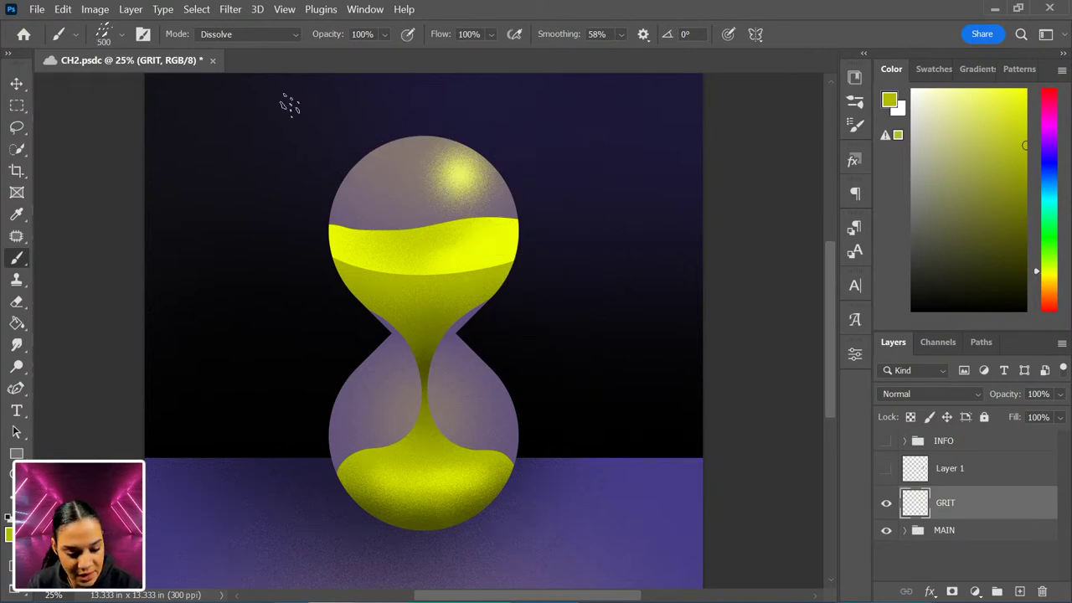
{"action": "left_click_drag", "start_coordinate": [293, 111], "coordinate": [390, 153]}
{"action": "key", "text": "ctrl+z"}
- Try longer sand swirls from the upper left into the bulb, undoing back to an empty layer
{"action": "mouse_move", "coordinate": [287, 108]}
{"action": "left_mouse_down"}
{"action": "mouse_move", "coordinate": [505, 196]}
{"action": "mouse_move", "coordinate": [541, 248]}
{"action": "mouse_move", "coordinate": [518, 300]}
{"action": "mouse_move", "coordinate": [487, 335]}
{"action": "mouse_move", "coordinate": [450, 352]}
{"action": "mouse_move", "coordinate": [327, 370]}
{"action": "mouse_move", "coordinate": [267, 397]}
{"action": "mouse_move", "coordinate": [275, 436]}
{"action": "mouse_move", "coordinate": [374, 454]}
{"action": "mouse_move", "coordinate": [496, 431]}
{"action": "mouse_move", "coordinate": [596, 327]}
{"action": "mouse_move", "coordinate": [644, 213]}
{"action": "mouse_move", "coordinate": [649, 293]}
{"action": "left_mouse_up"}
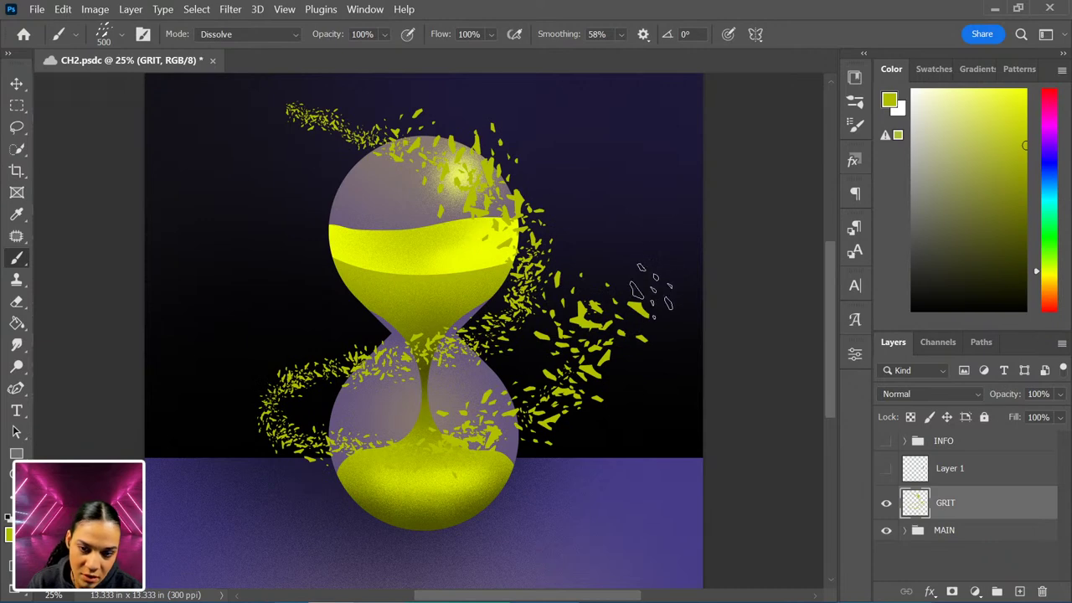
{"action": "key", "text": "ctrl+z"}
{"action": "mouse_move", "coordinate": [286, 108]}
{"action": "left_mouse_down"}
{"action": "mouse_move", "coordinate": [493, 220]}
{"action": "mouse_move", "coordinate": [516, 272]}
{"action": "mouse_move", "coordinate": [493, 344]}
{"action": "mouse_move", "coordinate": [417, 373]}
{"action": "mouse_move", "coordinate": [315, 381]}
{"action": "mouse_move", "coordinate": [265, 404]}
{"action": "mouse_move", "coordinate": [283, 440]}
{"action": "mouse_move", "coordinate": [380, 444]}
{"action": "mouse_move", "coordinate": [519, 418]}
{"action": "mouse_move", "coordinate": [596, 372]}
{"action": "left_mouse_up"}
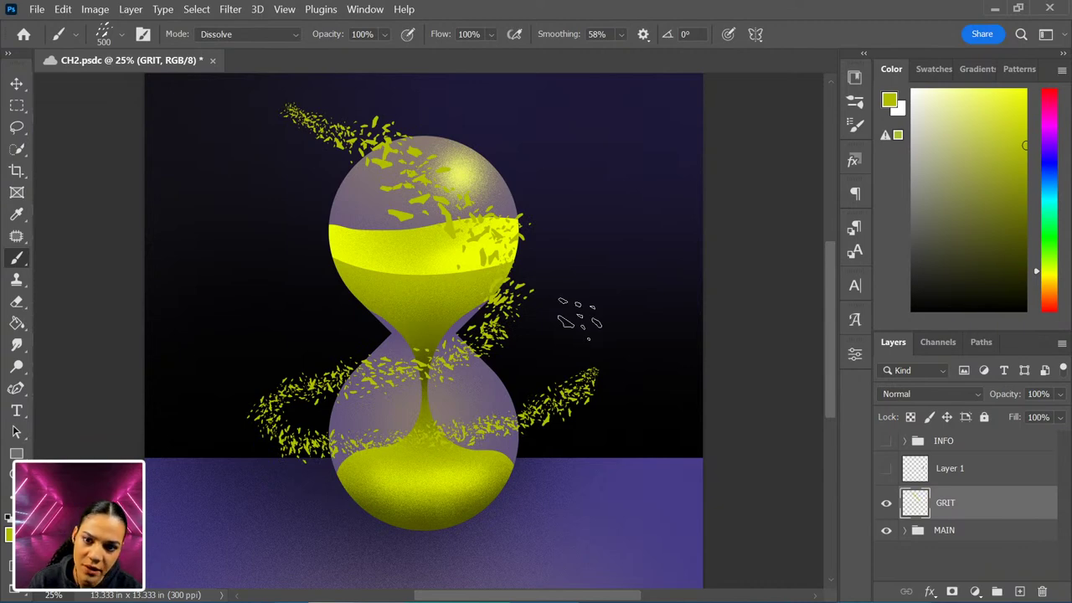
{"action": "key", "text": "ctrl+z"}
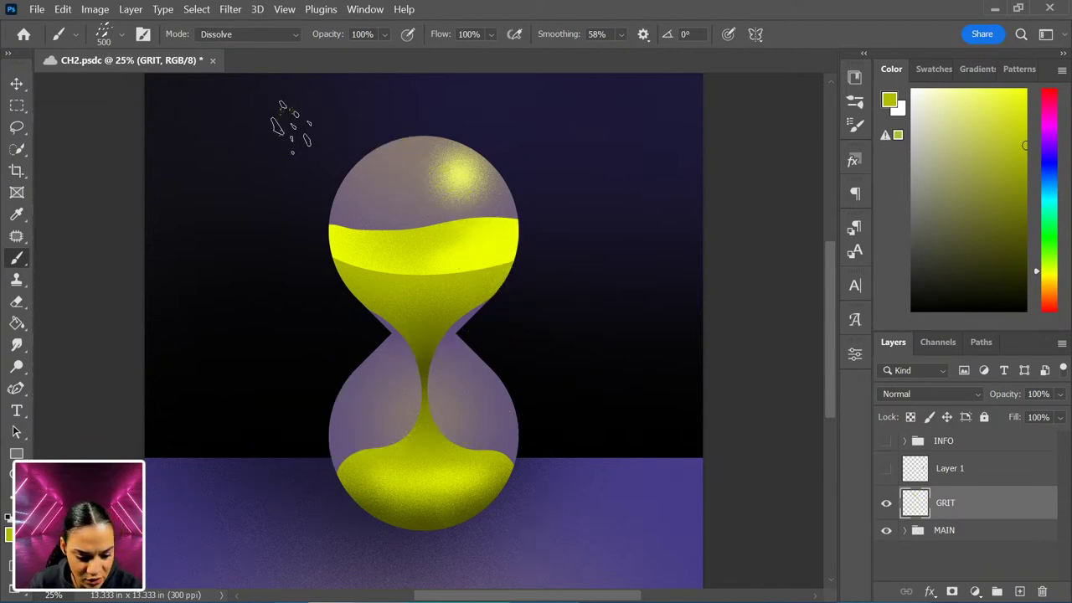
{"action": "mouse_move", "coordinate": [292, 126]}
{"action": "left_mouse_down"}
{"action": "mouse_move", "coordinate": [434, 193]}
{"action": "mouse_move", "coordinate": [478, 217]}
{"action": "left_mouse_up"}
{"action": "key", "text": "ctrl+z"}
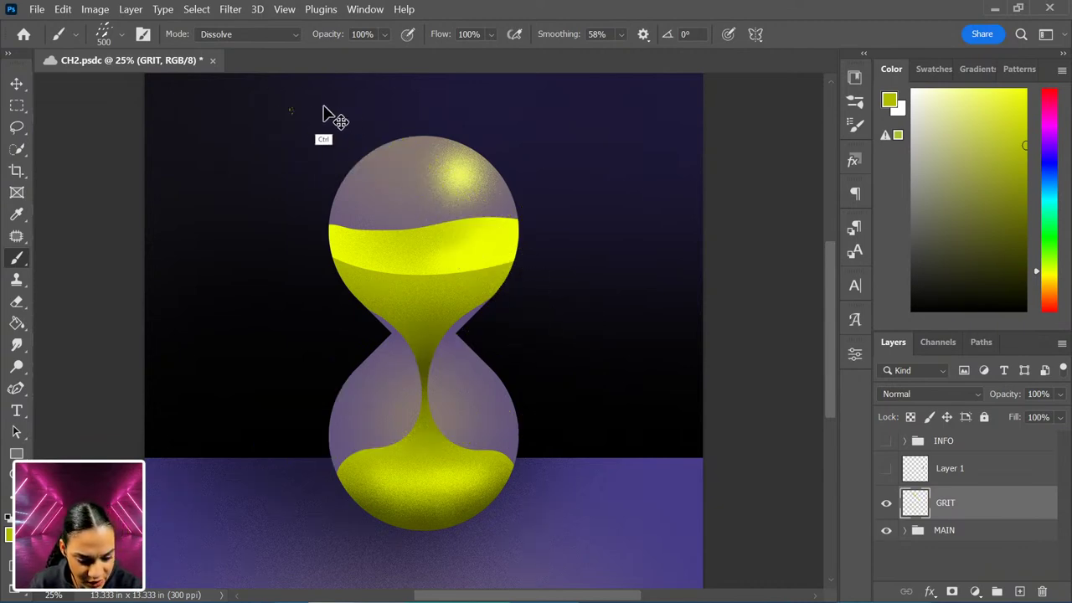
{"action": "mouse_move", "coordinate": [264, 109]}
{"action": "left_mouse_down"}
{"action": "mouse_move", "coordinate": [465, 205]}
{"action": "mouse_move", "coordinate": [507, 343]}
{"action": "mouse_move", "coordinate": [364, 402]}
{"action": "mouse_move", "coordinate": [293, 302]}
{"action": "mouse_move", "coordinate": [309, 308]}
{"action": "mouse_move", "coordinate": [343, 295]}
{"action": "mouse_move", "coordinate": [502, 343]}
{"action": "mouse_move", "coordinate": [582, 409]}
{"action": "left_mouse_up"}
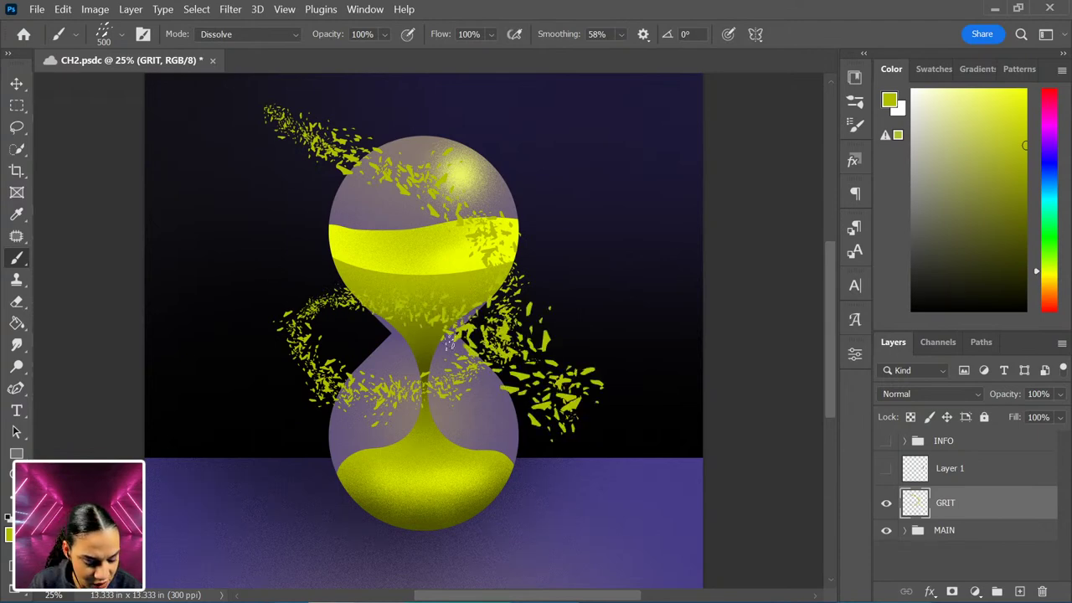
{"action": "key", "text": "ctrl+z"}
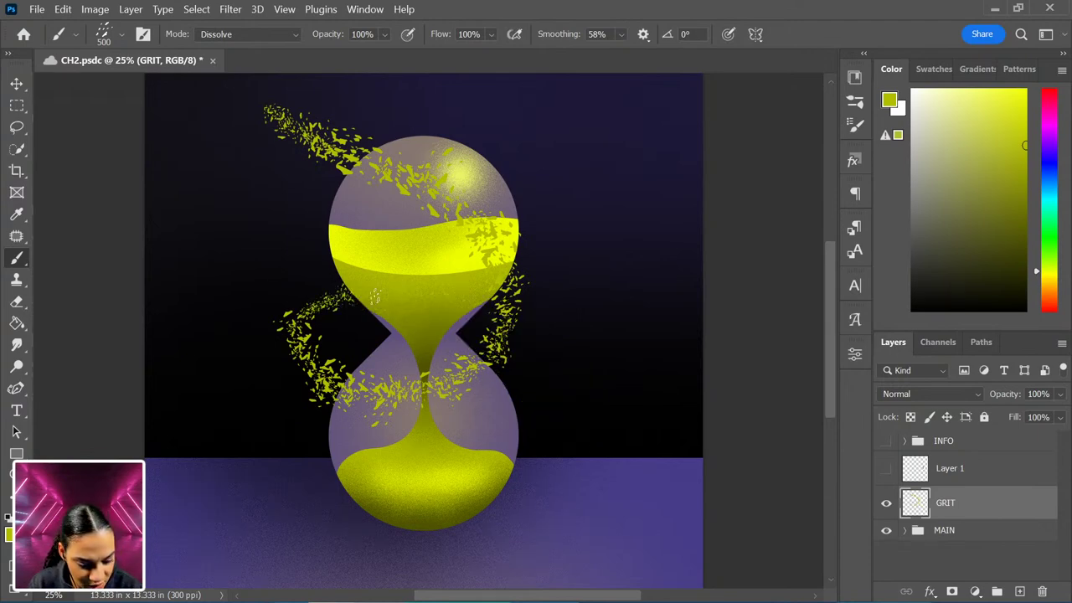
{"action": "key", "text": "ctrl+z"}
{"action": "key", "text": "ctrl+z"}
{"action": "key", "text": "ctrl+z"}
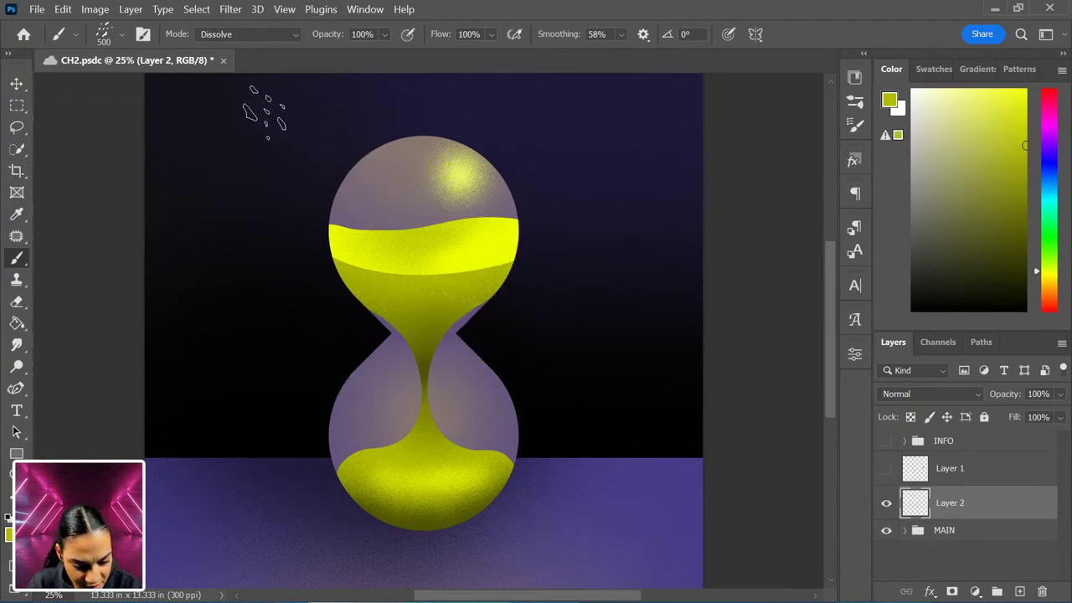
- Paint the main grit swirl from the upper left down the right side, redoing stray strokes
{"action": "left_click_drag", "start_coordinate": [267, 113], "coordinate": [481, 220]}
{"action": "key", "text": "ctrl+z"}
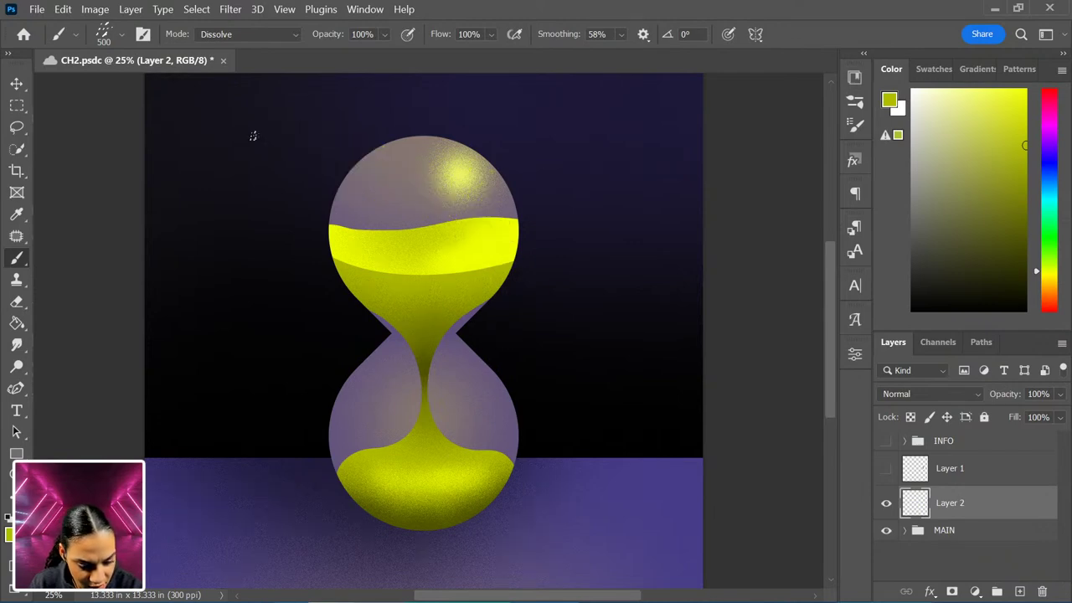
{"action": "mouse_move", "coordinate": [280, 173]}
{"action": "left_mouse_down"}
{"action": "mouse_move", "coordinate": [384, 224]}
{"action": "mouse_move", "coordinate": [528, 238]}
{"action": "mouse_move", "coordinate": [574, 268]}
{"action": "mouse_move", "coordinate": [581, 320]}
{"action": "mouse_move", "coordinate": [564, 354]}
{"action": "mouse_move", "coordinate": [528, 374]}
{"action": "mouse_move", "coordinate": [476, 383]}
{"action": "mouse_move", "coordinate": [333, 366]}
{"action": "mouse_move", "coordinate": [273, 393]}
{"action": "mouse_move", "coordinate": [276, 423]}
{"action": "left_mouse_up"}
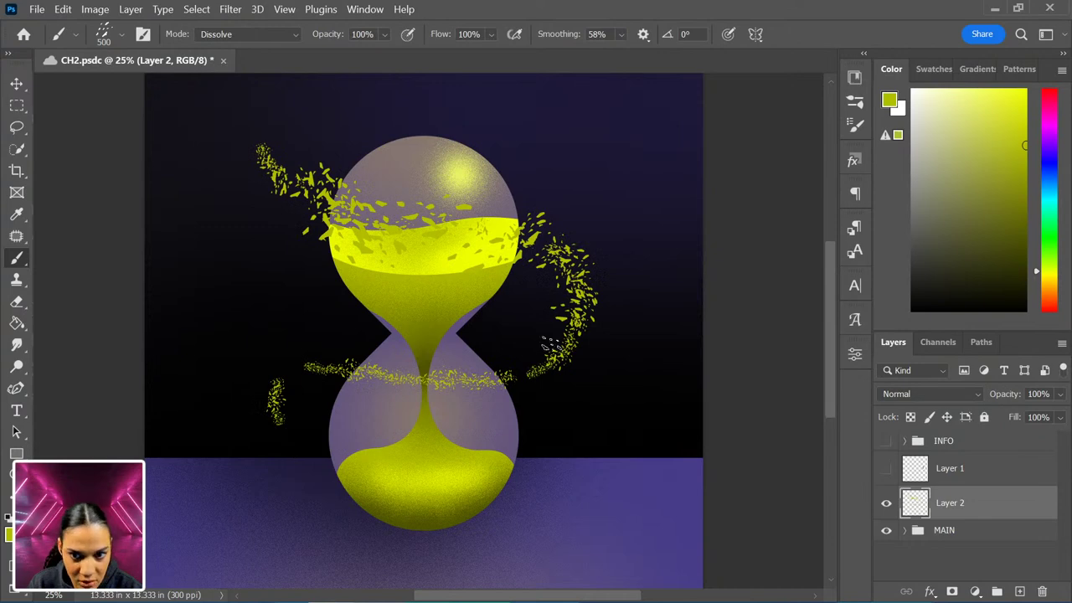
{"action": "key", "text": "ctrl+z"}
{"action": "key", "text": "ctrl+z"}
{"action": "key", "text": "ctrl+z"}
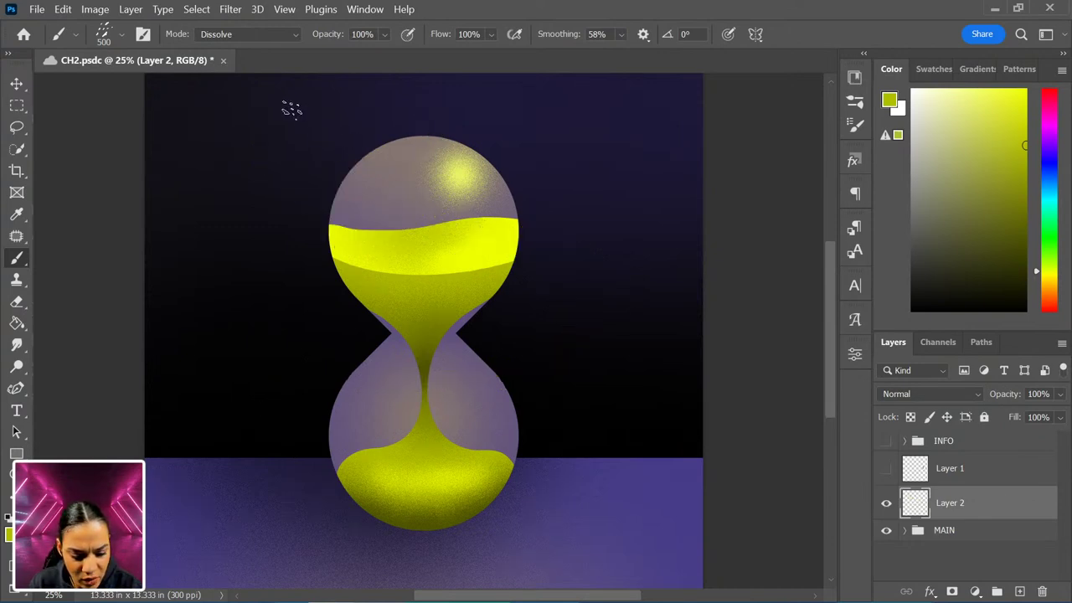
{"action": "mouse_move", "coordinate": [291, 109]}
{"action": "left_mouse_down"}
{"action": "mouse_move", "coordinate": [367, 187]}
{"action": "mouse_move", "coordinate": [556, 274]}
{"action": "mouse_move", "coordinate": [568, 335]}
{"action": "mouse_move", "coordinate": [535, 376]}
{"action": "mouse_move", "coordinate": [433, 400]}
{"action": "mouse_move", "coordinate": [318, 388]}
{"action": "mouse_move", "coordinate": [228, 423]}
{"action": "left_mouse_up"}
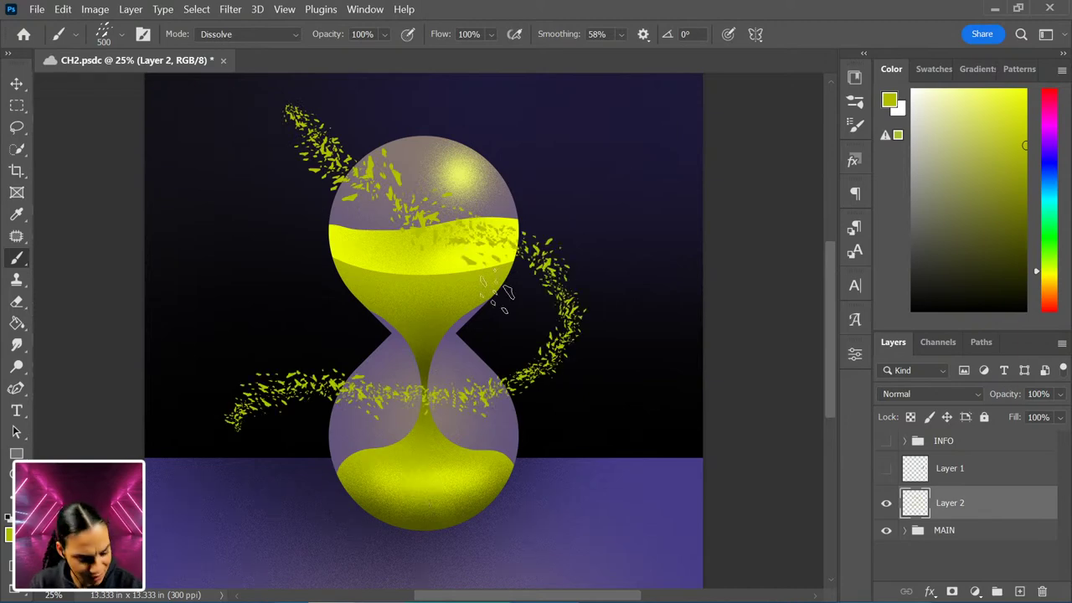
- Thicken the swirl with grit flecks over the upper bulb, right side and lower-left strand
{"action": "mouse_move", "coordinate": [352, 163]}
{"action": "left_mouse_down"}
{"action": "mouse_move", "coordinate": [387, 180]}
{"action": "mouse_move", "coordinate": [356, 166]}
{"action": "mouse_move", "coordinate": [557, 354]}
{"action": "left_mouse_up"}
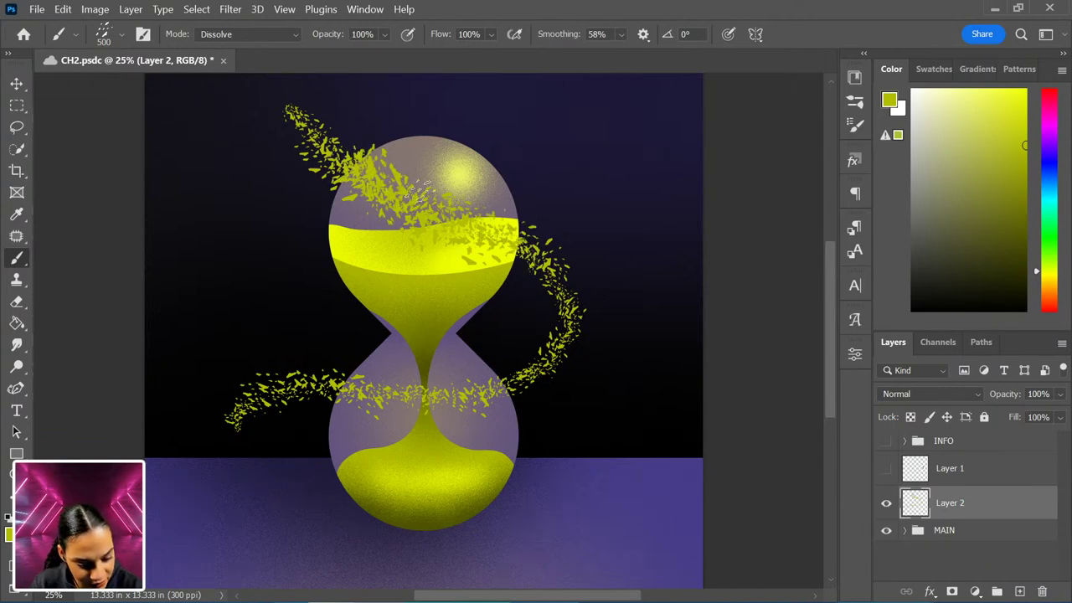
{"action": "mouse_move", "coordinate": [426, 183]}
{"action": "left_mouse_down"}
{"action": "mouse_move", "coordinate": [536, 247]}
{"action": "mouse_move", "coordinate": [548, 335]}
{"action": "mouse_move", "coordinate": [561, 310]}
{"action": "mouse_move", "coordinate": [596, 334]}
{"action": "mouse_move", "coordinate": [438, 393]}
{"action": "left_mouse_up"}
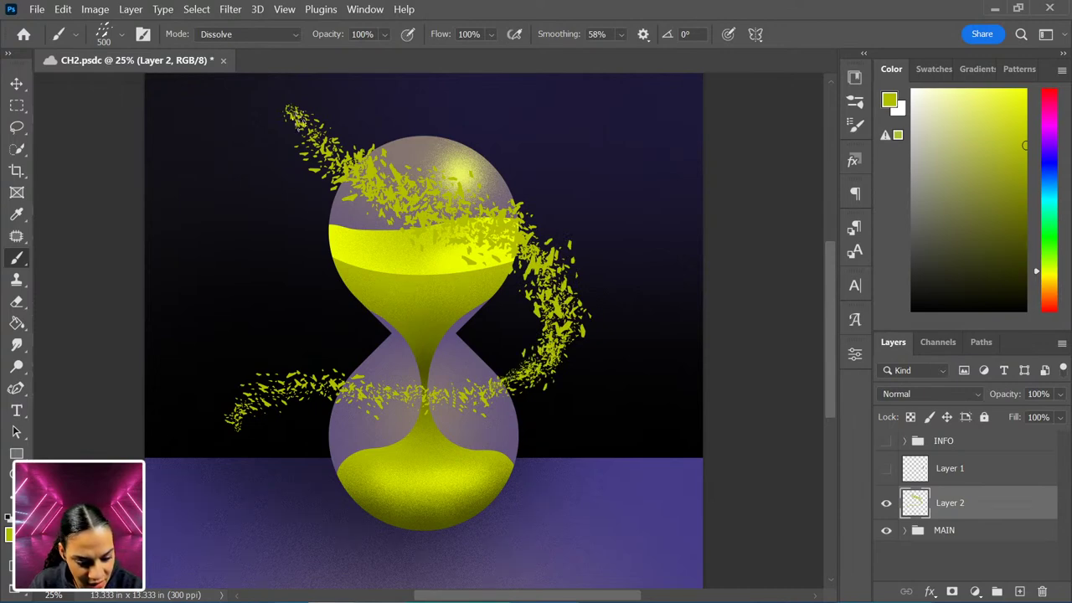
{"action": "left_click_drag", "start_coordinate": [298, 122], "coordinate": [285, 102]}
{"action": "key", "text": "ctrl+z"}
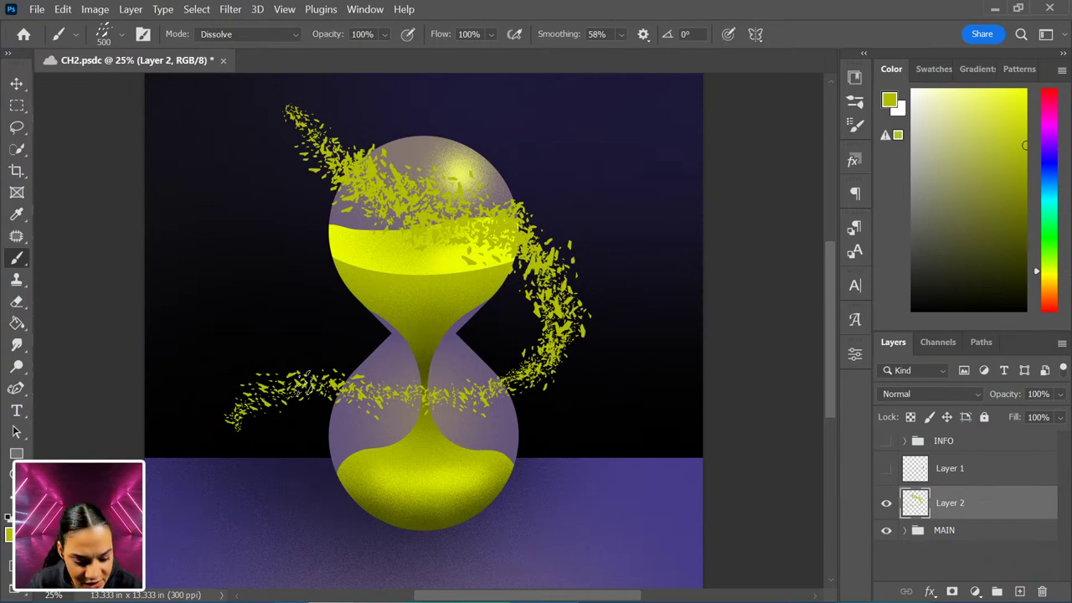
{"action": "mouse_move", "coordinate": [285, 379]}
{"action": "left_mouse_down"}
{"action": "mouse_move", "coordinate": [239, 394]}
{"action": "mouse_move", "coordinate": [352, 373]}
{"action": "left_mouse_up"}
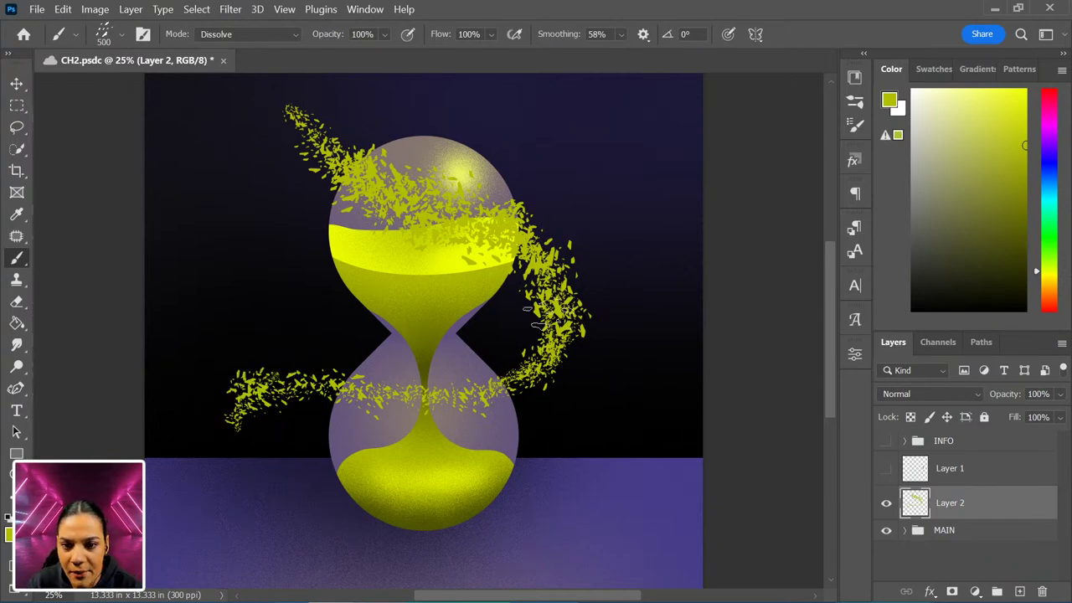
{"action": "mouse_move", "coordinate": [526, 262]}
{"action": "left_mouse_down"}
{"action": "mouse_move", "coordinate": [573, 362]}
{"action": "mouse_move", "coordinate": [467, 232]}
{"action": "mouse_move", "coordinate": [509, 283]}
{"action": "mouse_move", "coordinate": [547, 392]}
{"action": "mouse_move", "coordinate": [475, 244]}
{"action": "mouse_move", "coordinate": [561, 399]}
{"action": "left_mouse_up"}
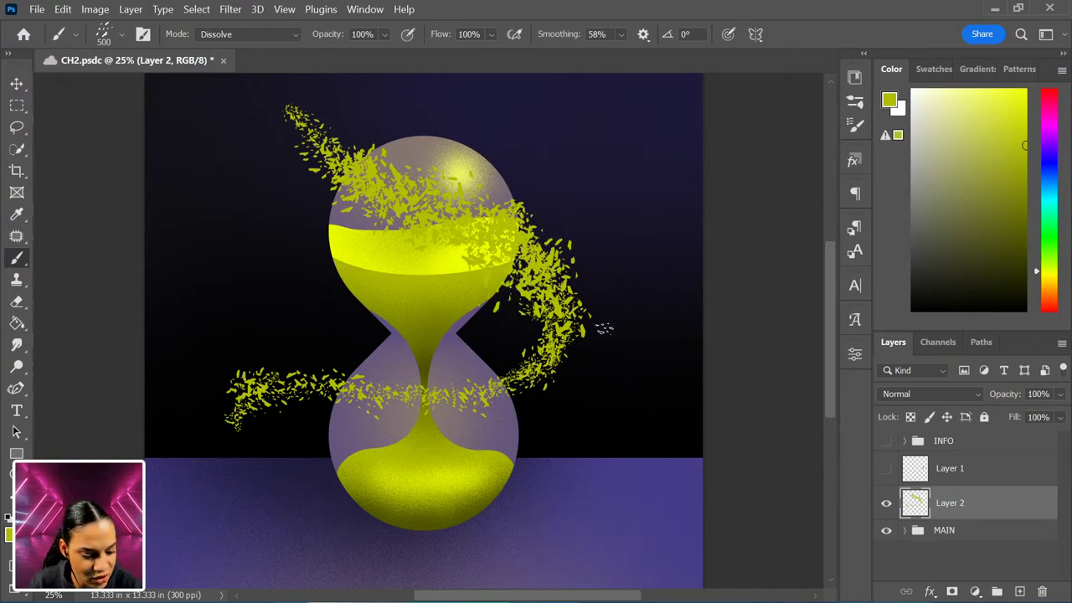
{"action": "left_click_drag", "start_coordinate": [603, 330], "coordinate": [586, 312]}
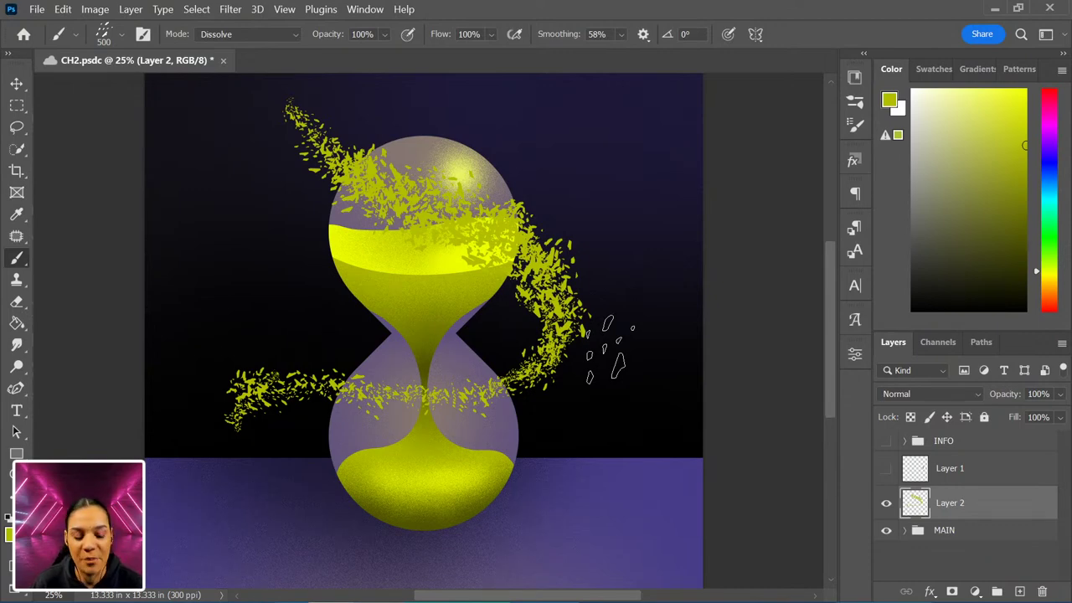
- Show the Filter > Blur Gallery submenu of blur effects
{"action": "left_click", "coordinate": [231, 10]}
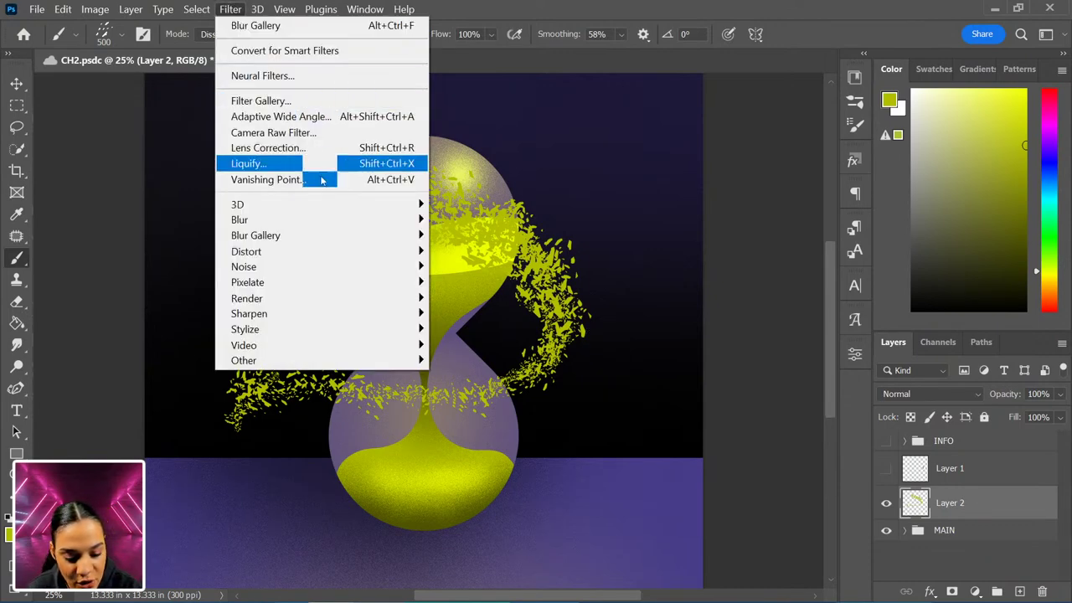
{"action": "left_click", "coordinate": [257, 9]}
{"action": "left_click", "coordinate": [231, 9]}
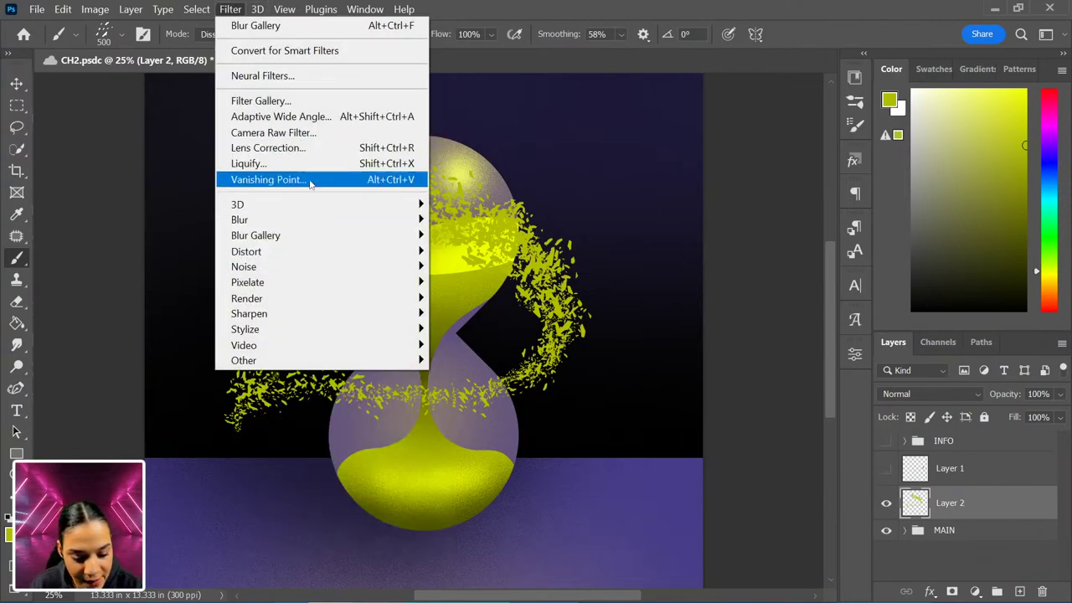
{"action": "mouse_move", "coordinate": [387, 219]}
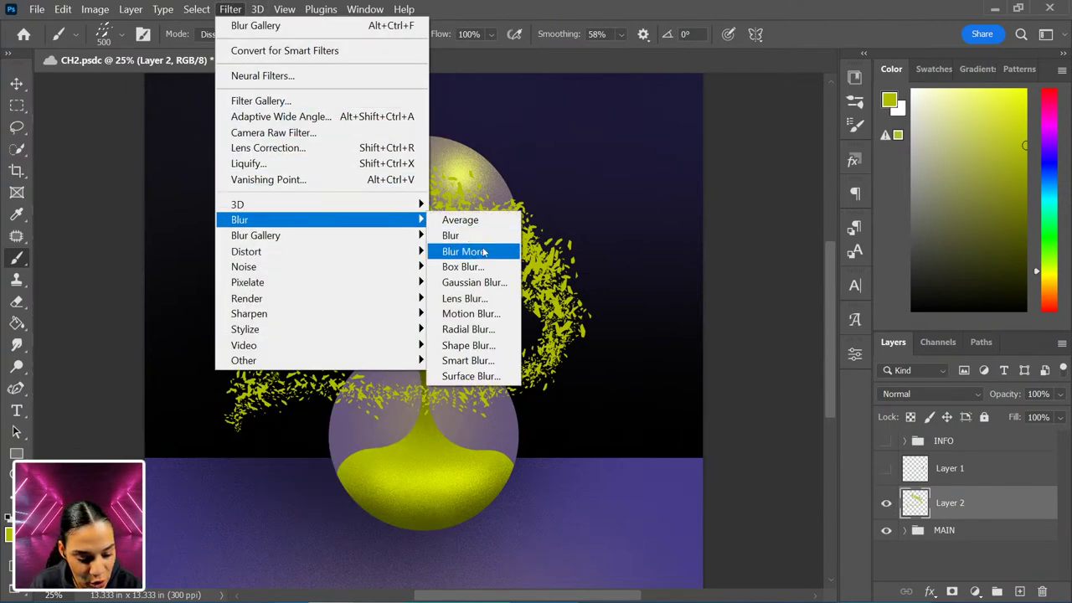
{"action": "mouse_move", "coordinate": [353, 238]}
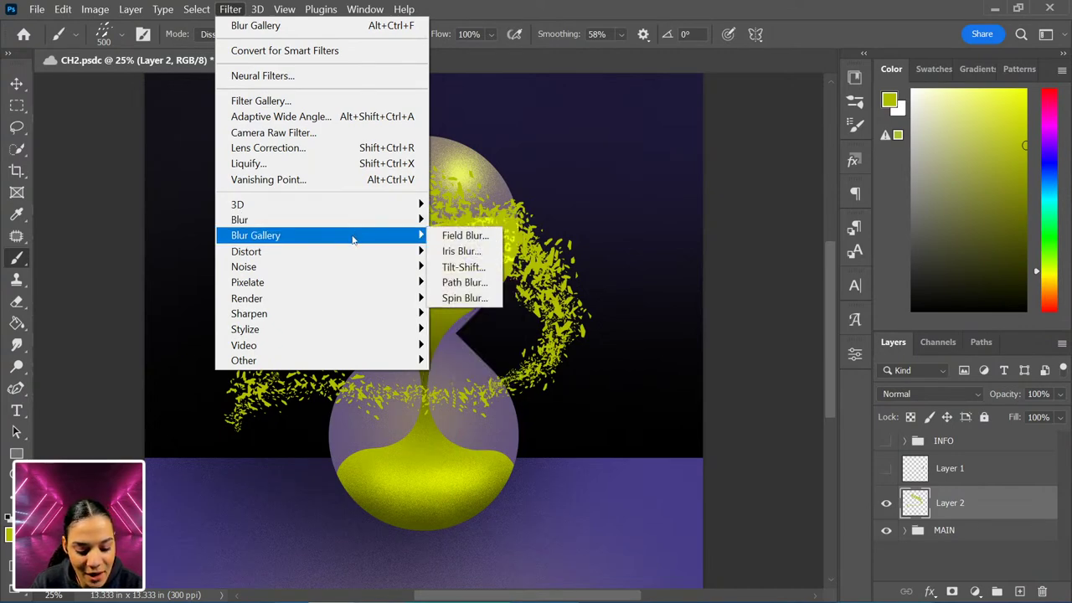
- Apply a 50%-speed Path Blur traced along the grit swirl from the top-left around the waist
{"action": "left_click", "coordinate": [463, 282]}
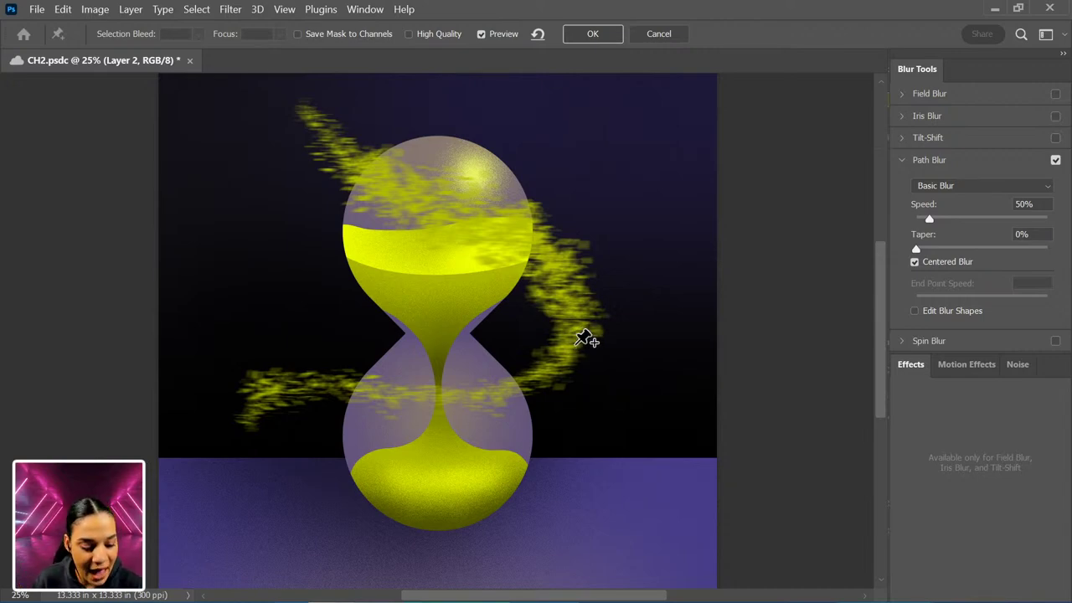
{"action": "left_click", "coordinate": [310, 111]}
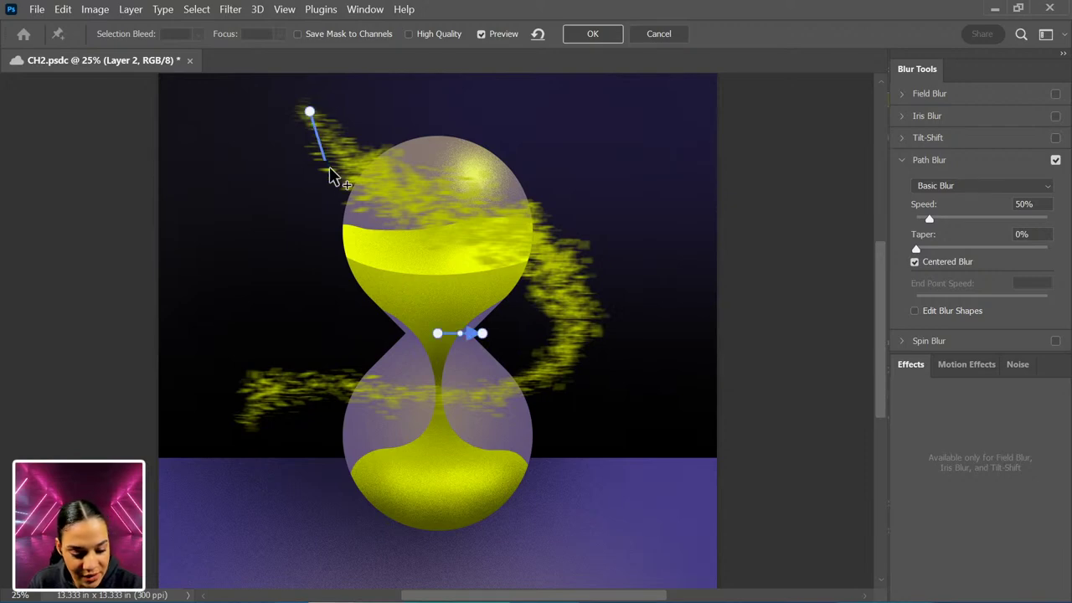
{"action": "left_click", "coordinate": [419, 209]}
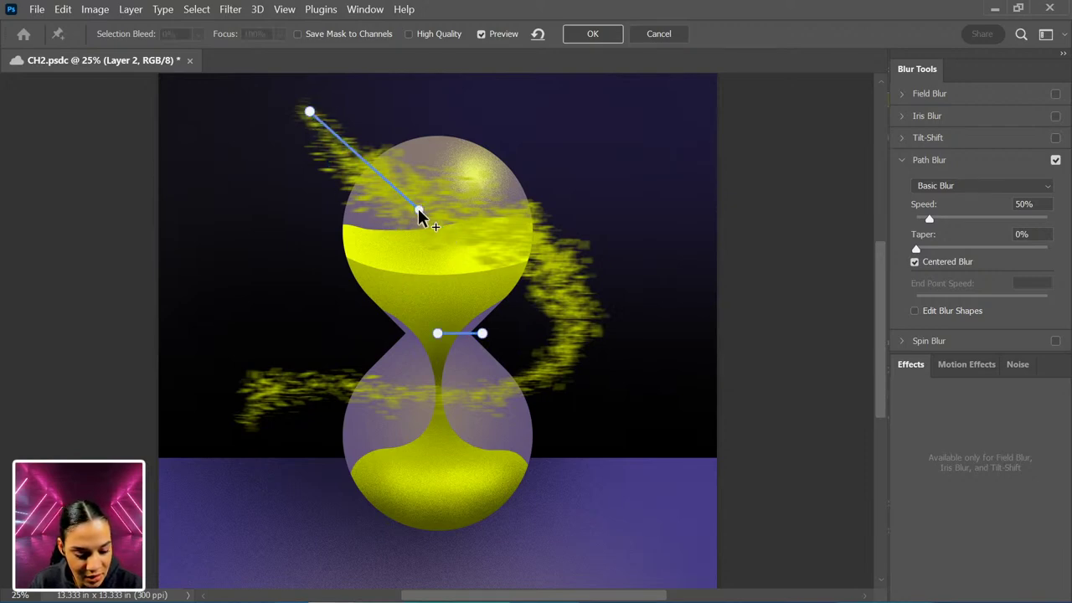
{"action": "left_click", "coordinate": [559, 259]}
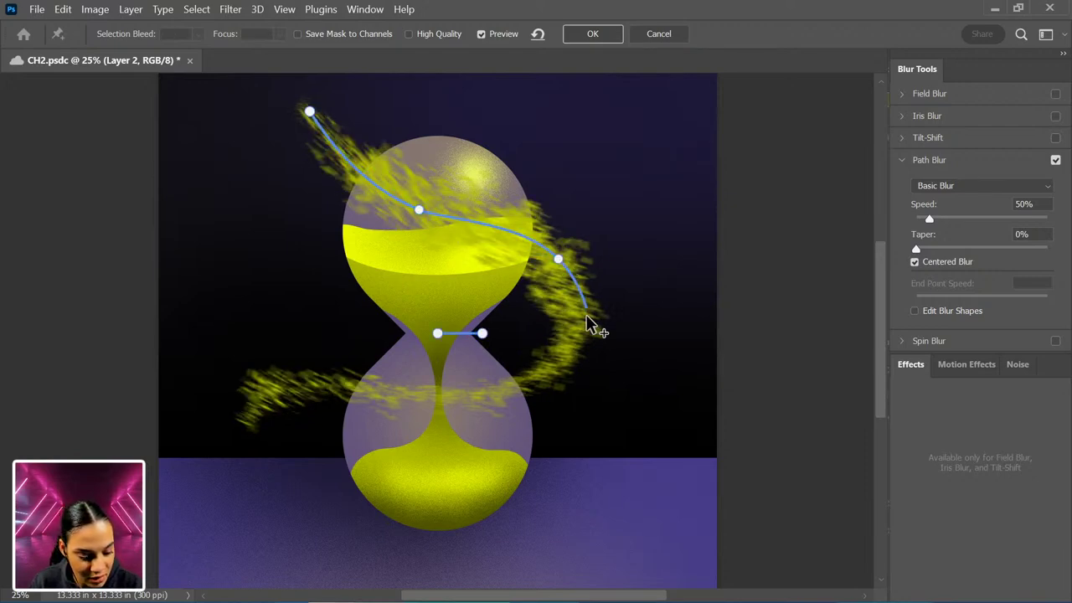
{"action": "left_click", "coordinate": [571, 357]}
{"action": "left_click", "coordinate": [474, 401]}
{"action": "left_click", "coordinate": [349, 381]}
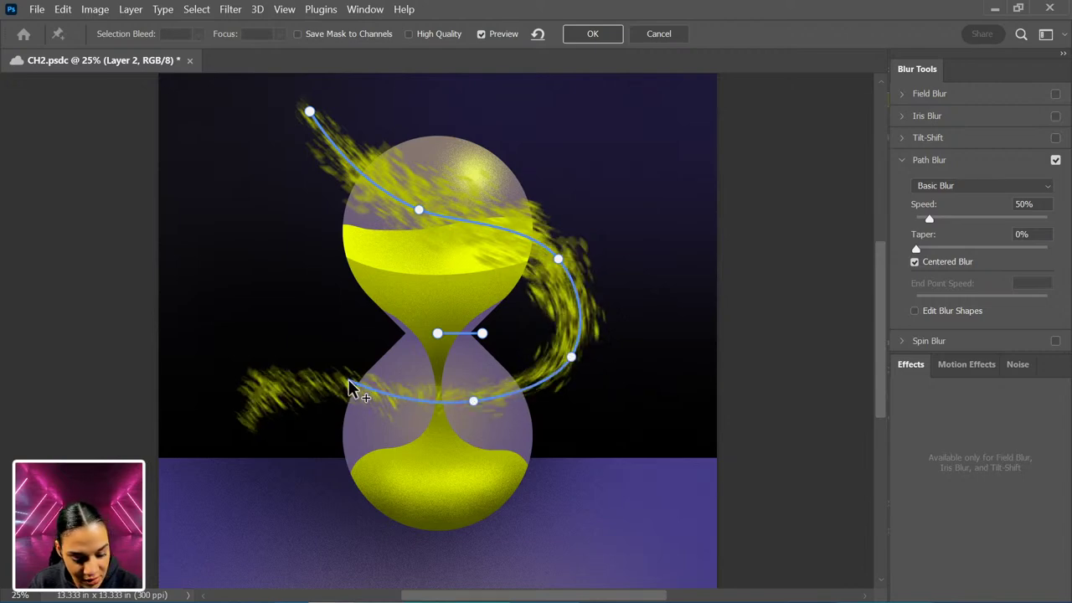
{"action": "left_click", "coordinate": [245, 392]}
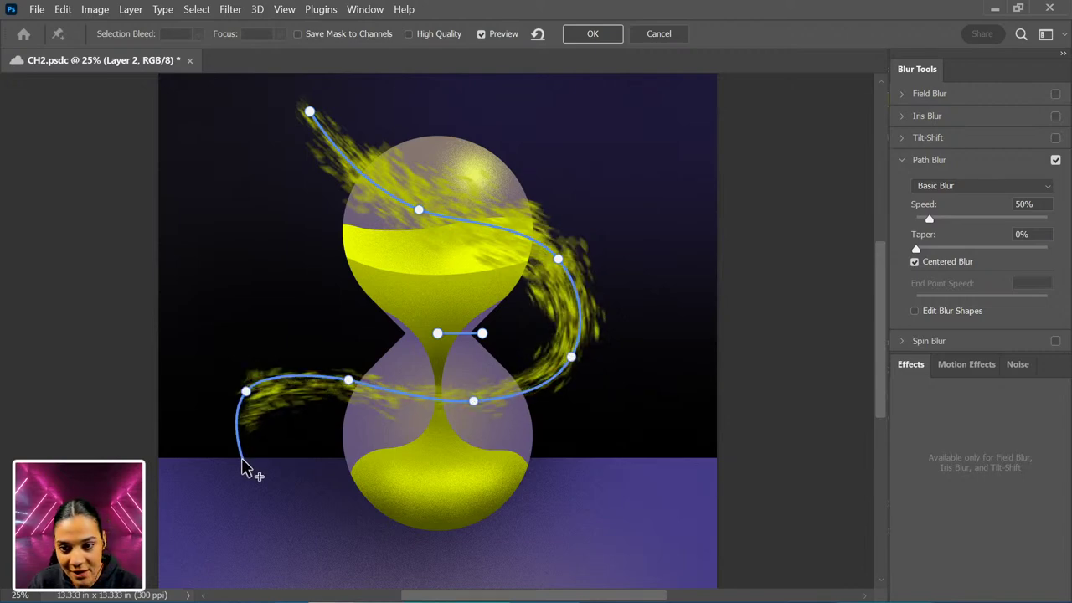
{"action": "left_click", "coordinate": [238, 450]}
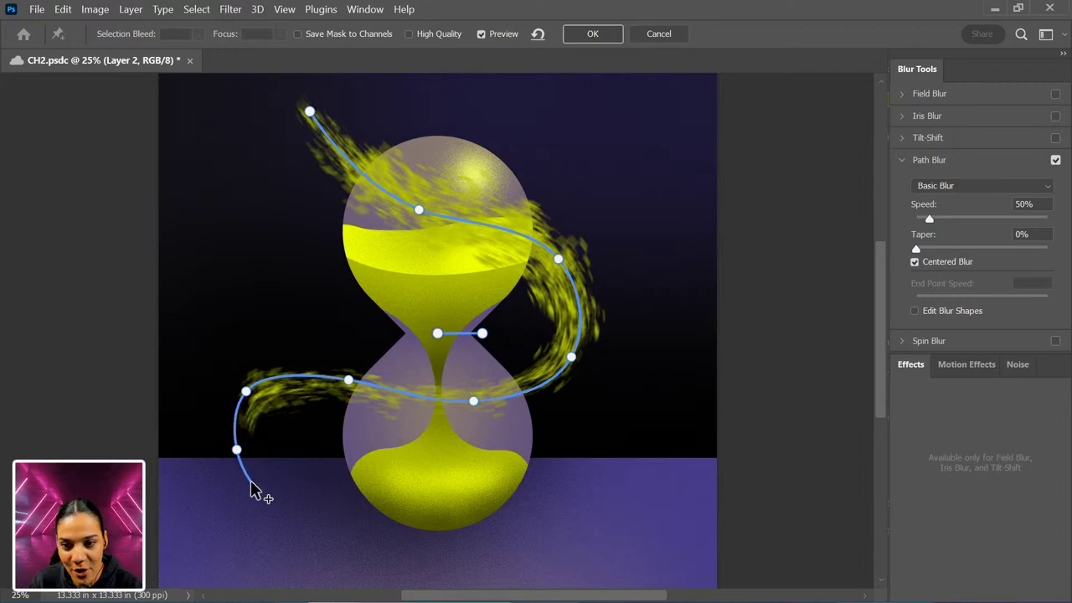
{"action": "double_click", "coordinate": [237, 450]}
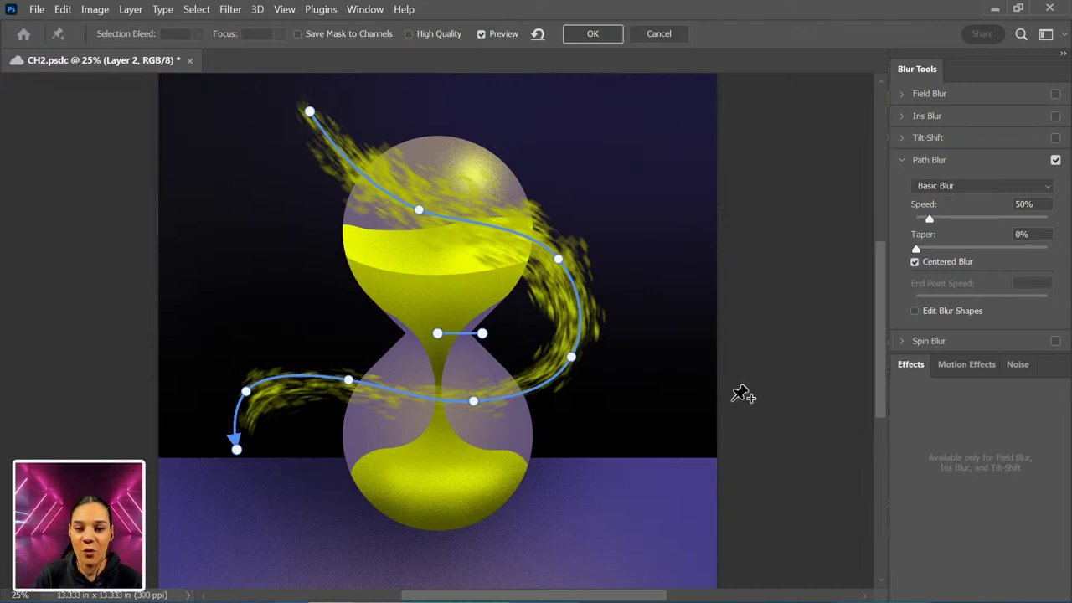
{"action": "left_click_drag", "start_coordinate": [309, 112], "coordinate": [285, 77]}
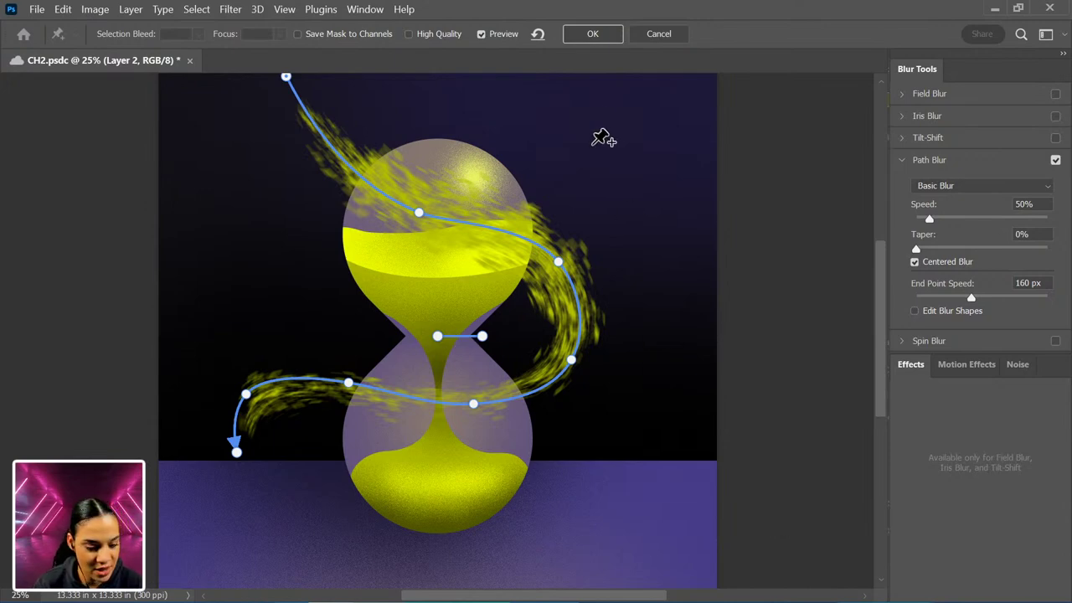
{"action": "left_click", "coordinate": [595, 34]}
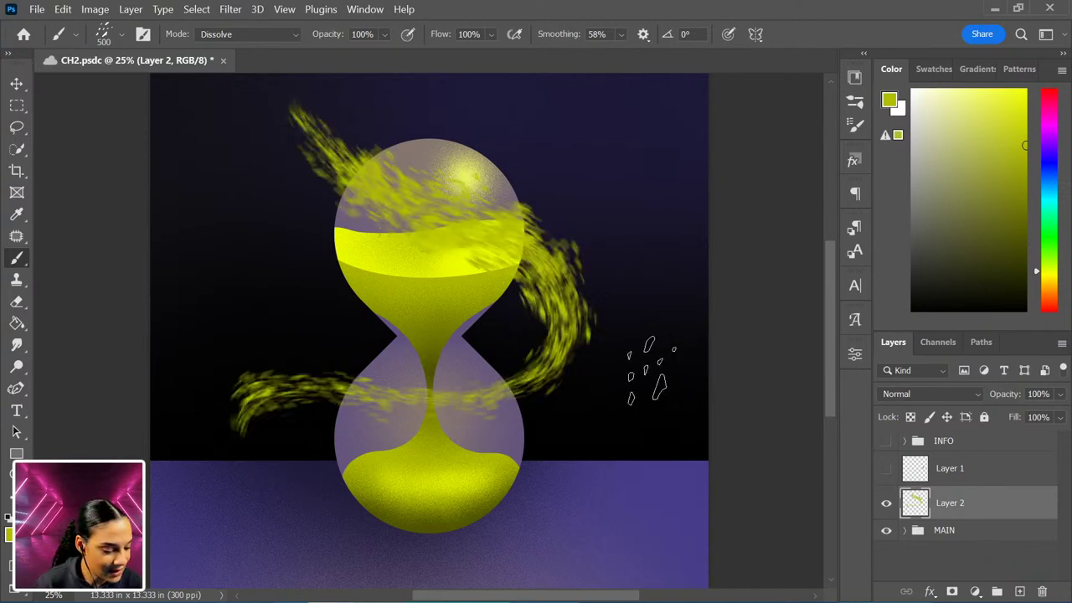
- Expand the MAIN group and load the HOURGLASS layer's outline as a selection
{"action": "left_click", "coordinate": [905, 531]}
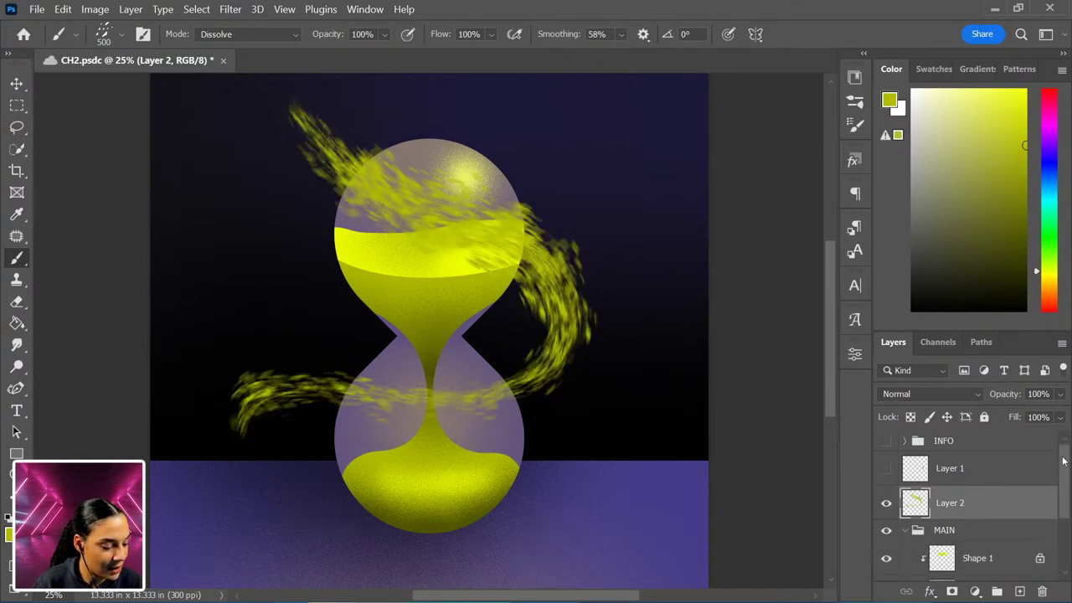
{"action": "left_click_drag", "start_coordinate": [1064, 461], "coordinate": [1063, 503]}
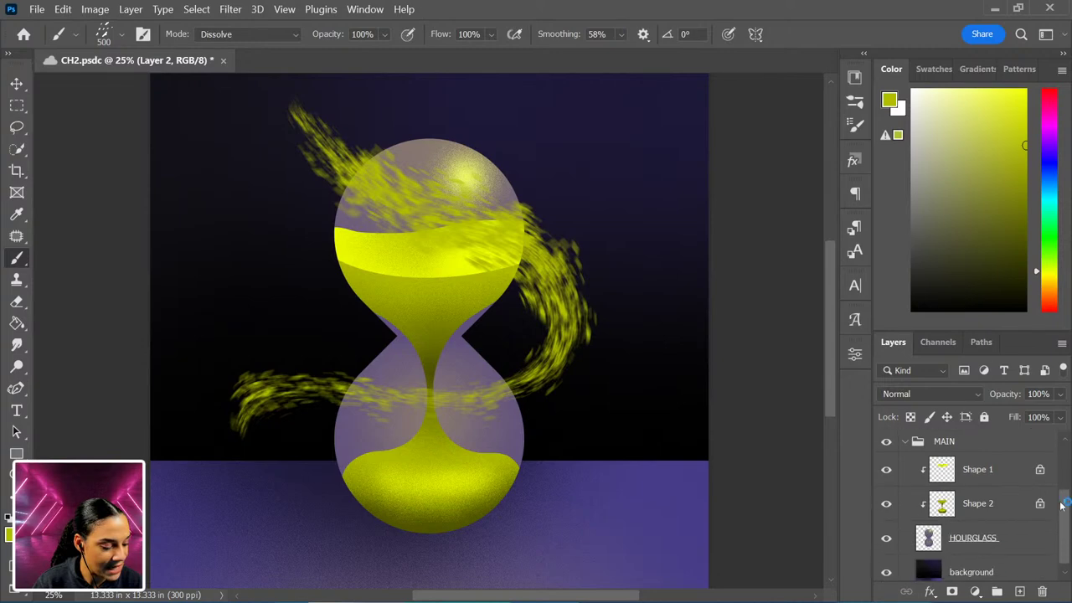
{"action": "left_click", "coordinate": [930, 538], "text": "ctrl"}
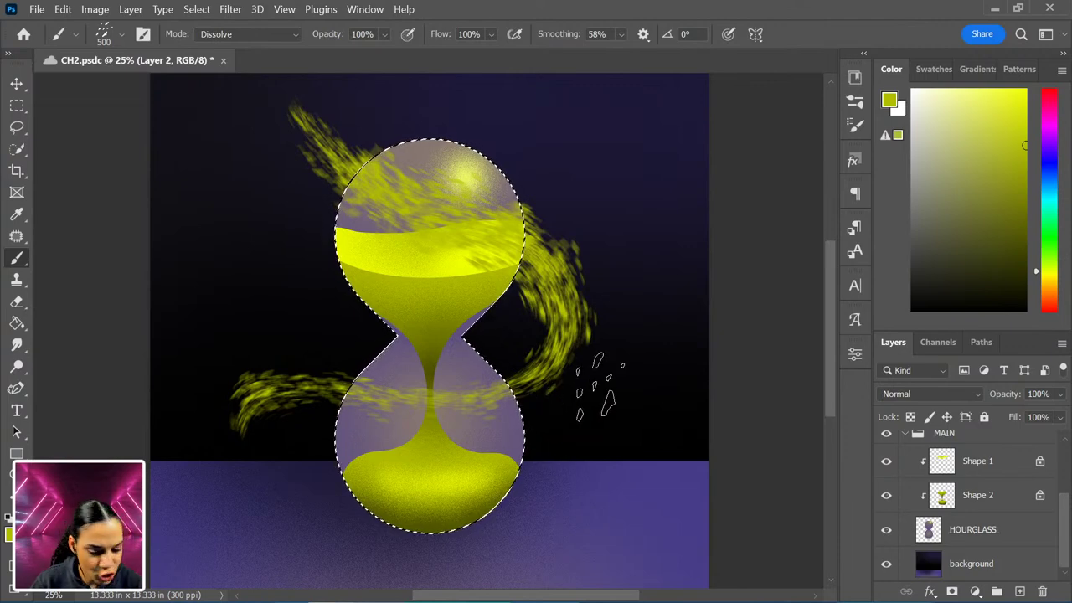
- Lasso the top bulb out of the selection, then invert it with Select Inverse
{"action": "left_click", "coordinate": [16, 126]}
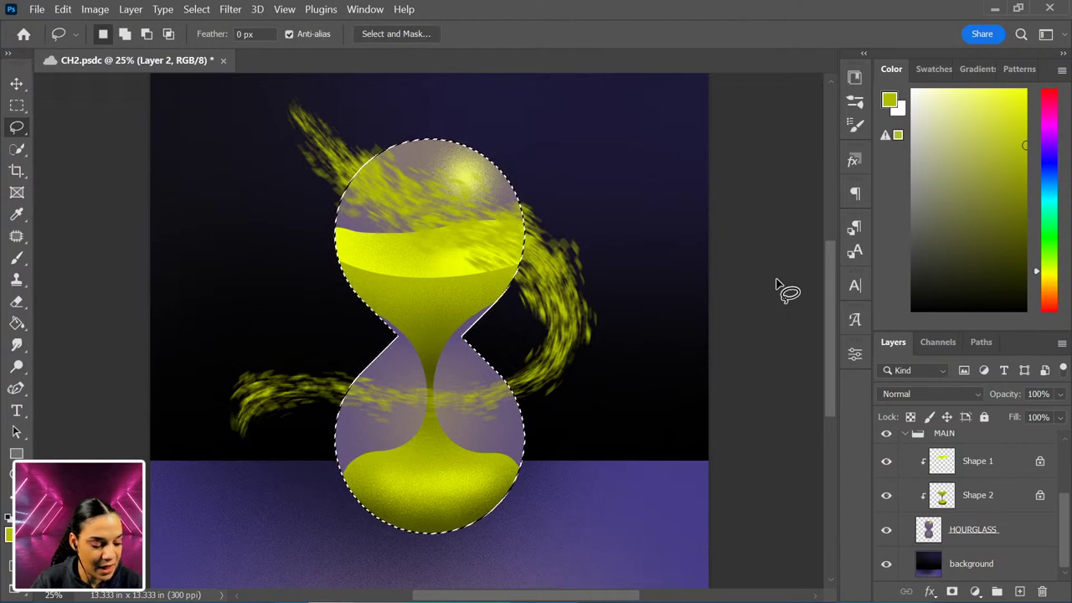
{"action": "left_click_drag", "start_coordinate": [1064, 519], "coordinate": [1065, 470]}
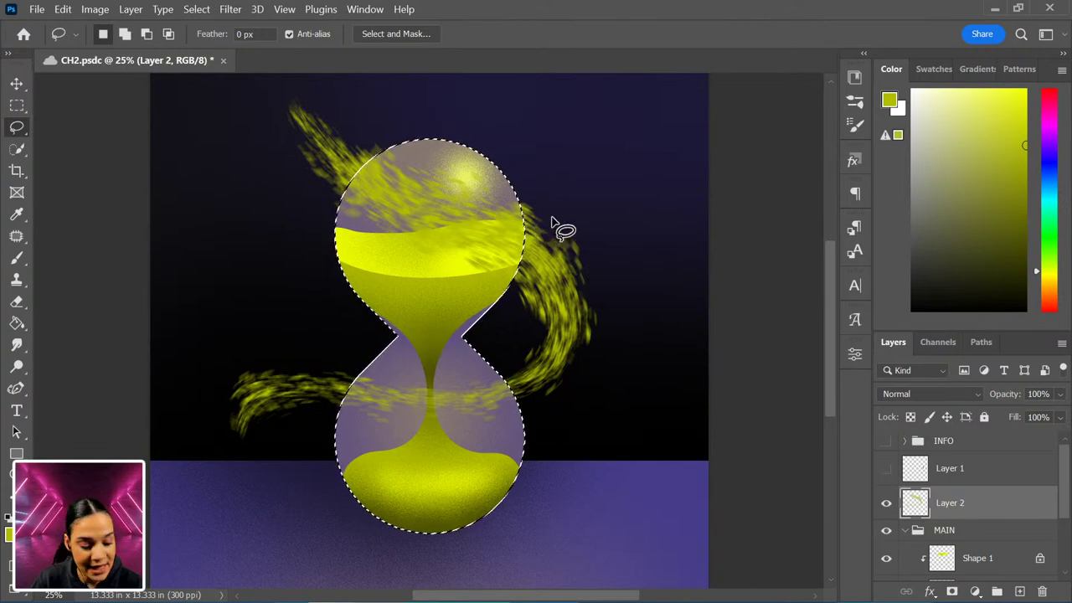
{"action": "mouse_move", "coordinate": [542, 184]}
{"action": "left_mouse_down"}
{"action": "mouse_move", "coordinate": [541, 258]}
{"action": "mouse_move", "coordinate": [518, 311]}
{"action": "mouse_move", "coordinate": [446, 349]}
{"action": "mouse_move", "coordinate": [367, 333]}
{"action": "mouse_move", "coordinate": [314, 285]}
{"action": "mouse_move", "coordinate": [315, 186]}
{"action": "mouse_move", "coordinate": [479, 114]}
{"action": "mouse_move", "coordinate": [533, 204]}
{"action": "mouse_move", "coordinate": [534, 232]}
{"action": "left_mouse_up"}
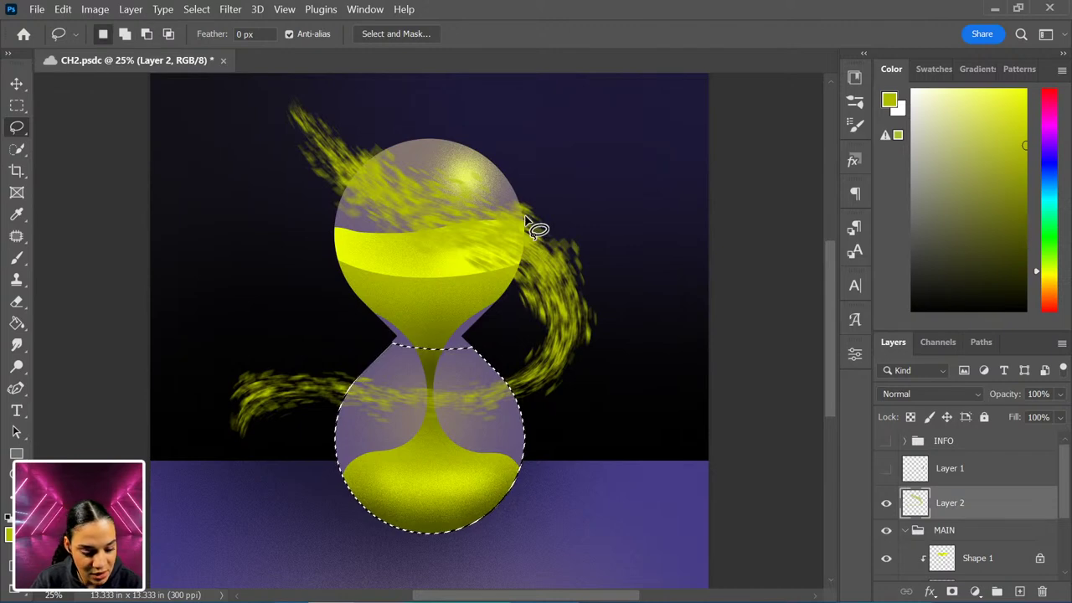
{"action": "key", "text": "ctrl+z"}
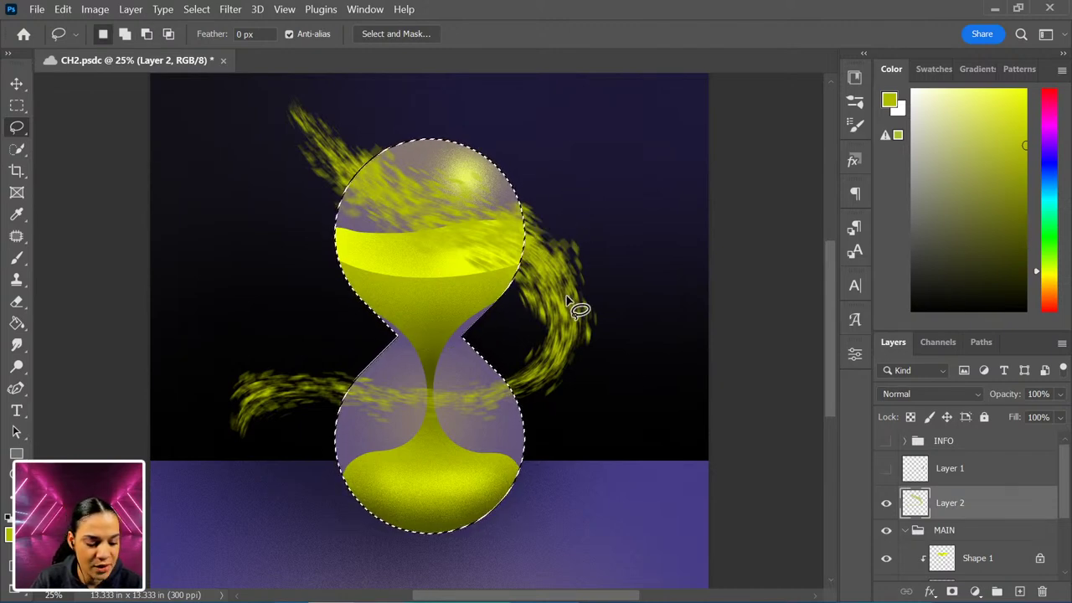
{"action": "mouse_move", "coordinate": [540, 197]}
{"action": "left_mouse_down"}
{"action": "mouse_move", "coordinate": [532, 274]}
{"action": "mouse_move", "coordinate": [465, 337]}
{"action": "mouse_move", "coordinate": [348, 320]}
{"action": "mouse_move", "coordinate": [308, 164]}
{"action": "mouse_move", "coordinate": [540, 197]}
{"action": "left_mouse_up"}
{"action": "right_click", "coordinate": [446, 360]}
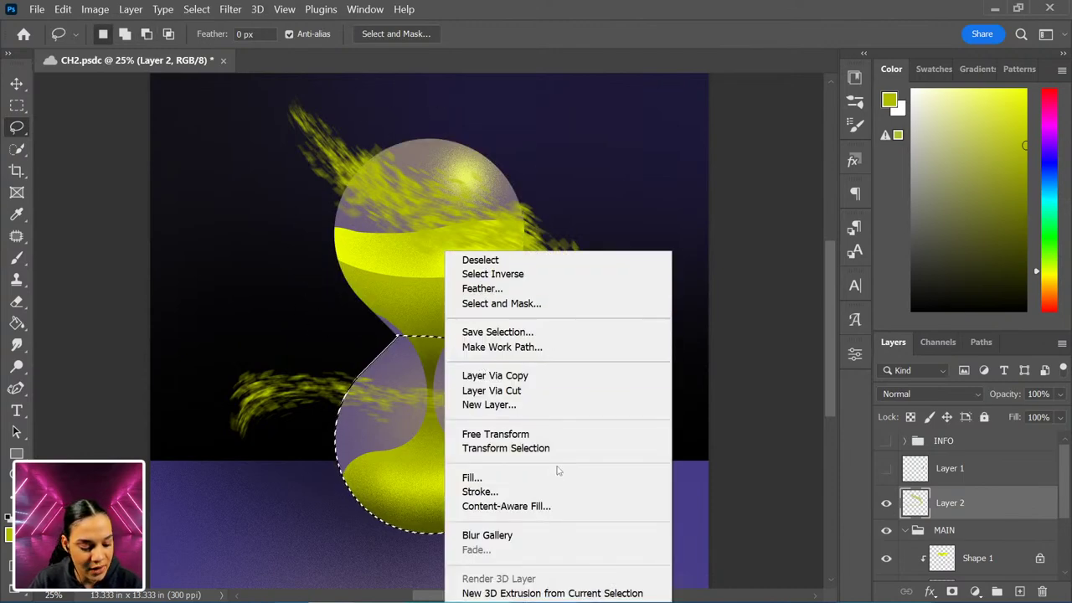
{"action": "left_click", "coordinate": [503, 274]}
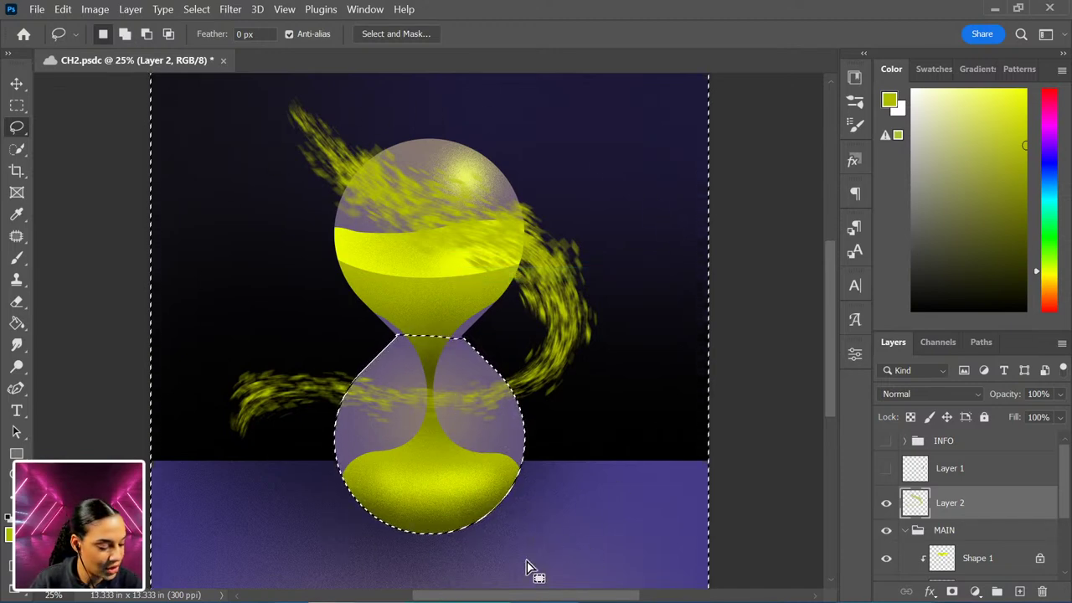
- Add a layer mask to Layer 2 from the inverted selection, hiding the grit over the lower bulb
{"action": "left_click", "coordinate": [952, 592]}
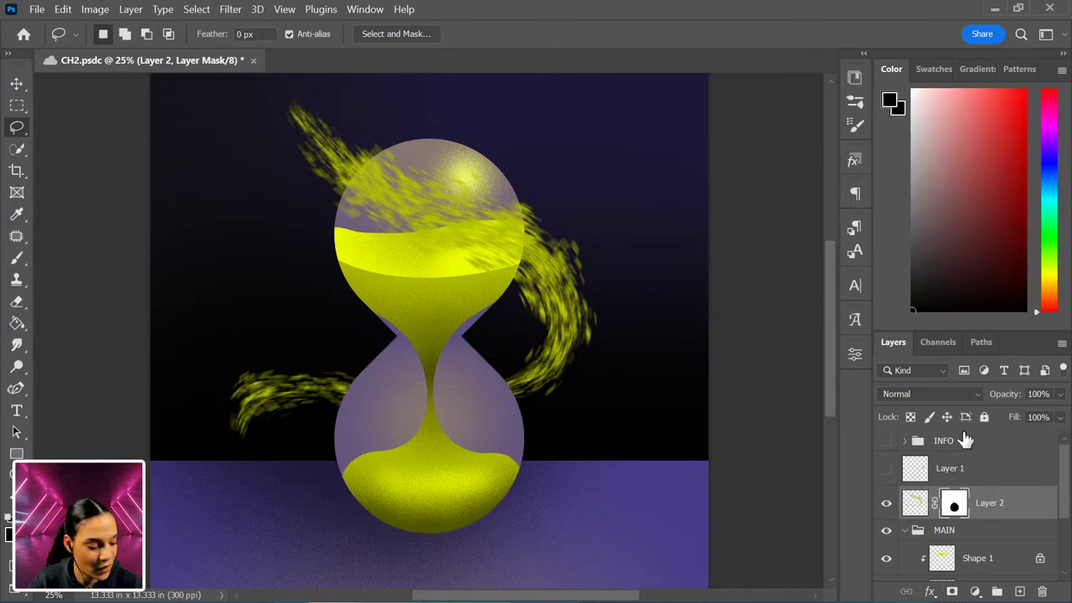
{"action": "scroll", "coordinate": [1062, 472], "scroll_direction": "down", "scroll_amount": 2}
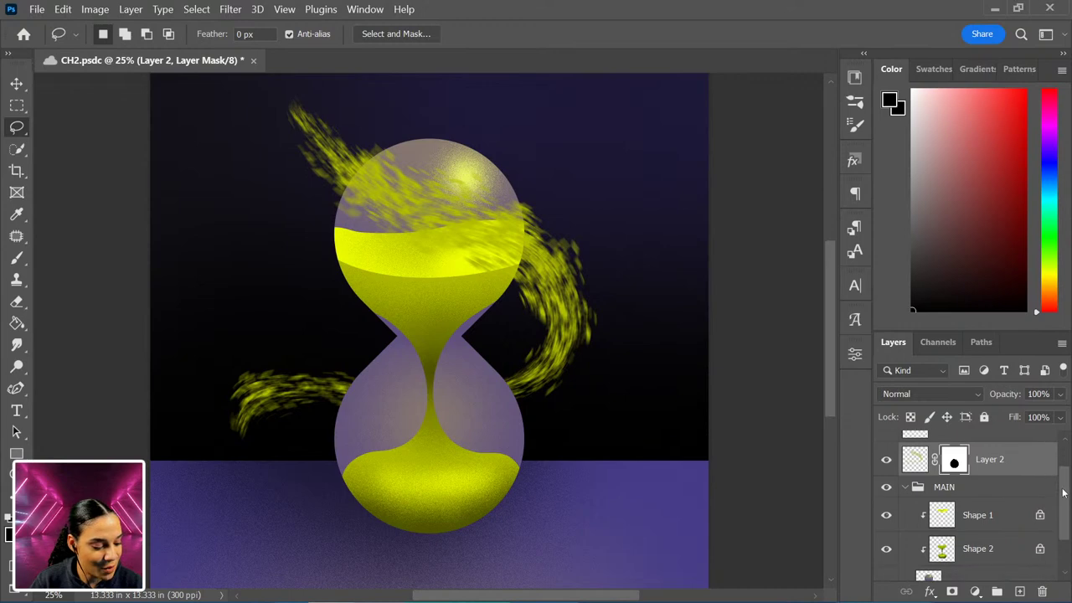
{"action": "scroll", "coordinate": [1064, 478], "scroll_direction": "up", "scroll_amount": 1}
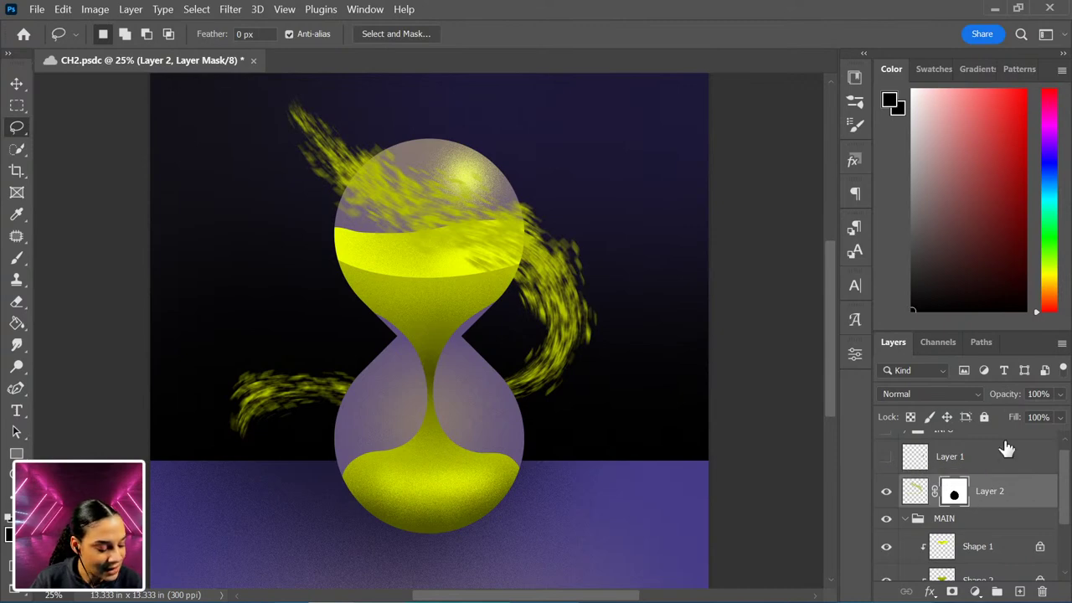
- Create a new empty Layer 3 and ready the yellow brush at size 1000
{"action": "key", "text": "ctrl+shift+alt+n"}
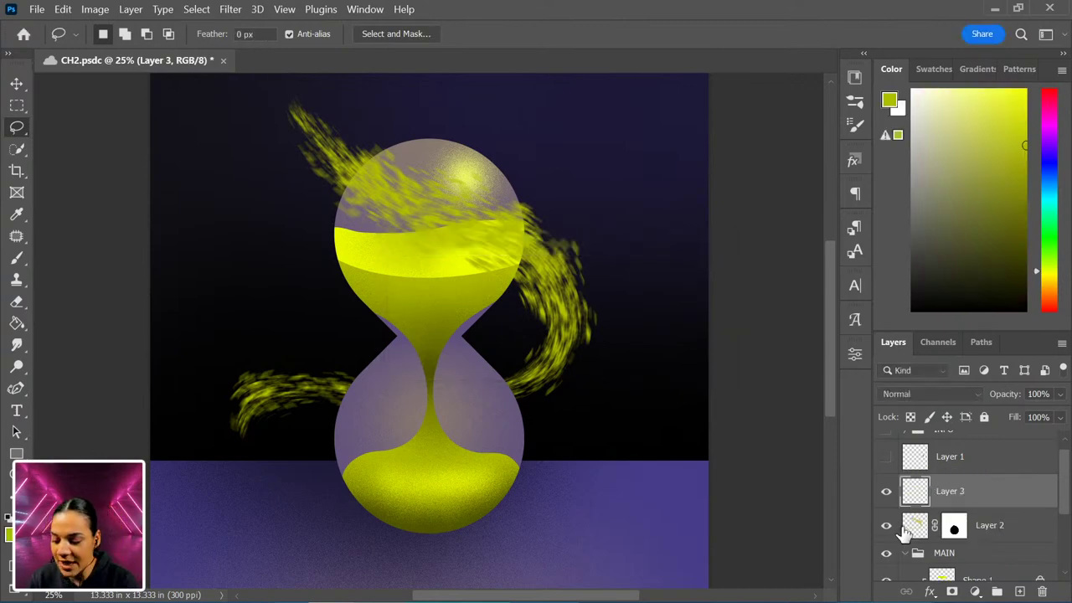
{"action": "key", "text": "b"}
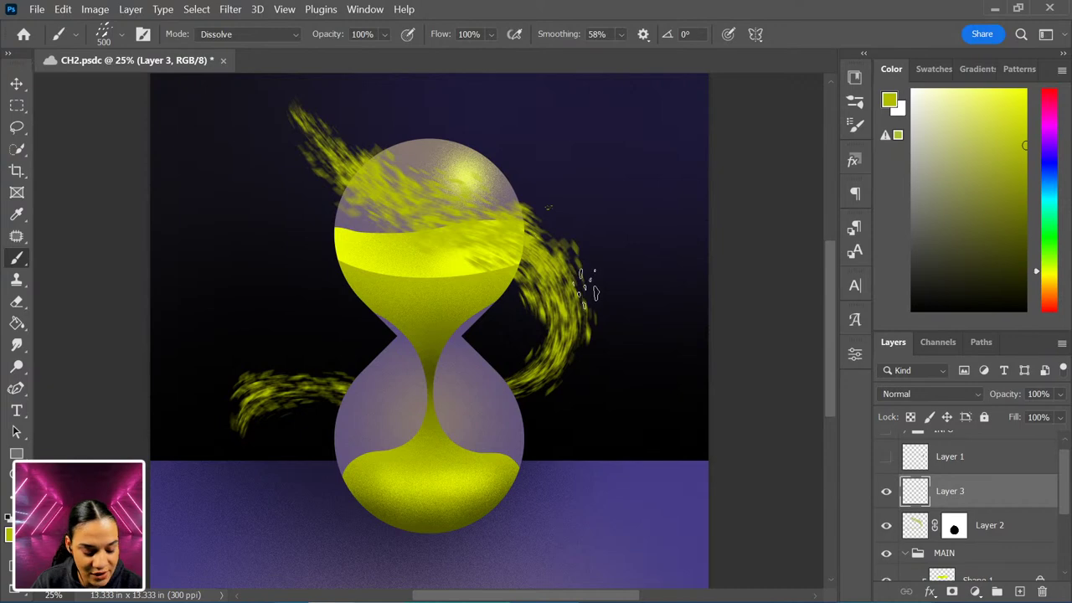
{"action": "key", "text": "bracketright"}
{"action": "key", "text": "bracketright"}
{"action": "key", "text": "bracketright"}
{"action": "key", "text": "bracketright"}
{"action": "key", "text": "bracketright"}
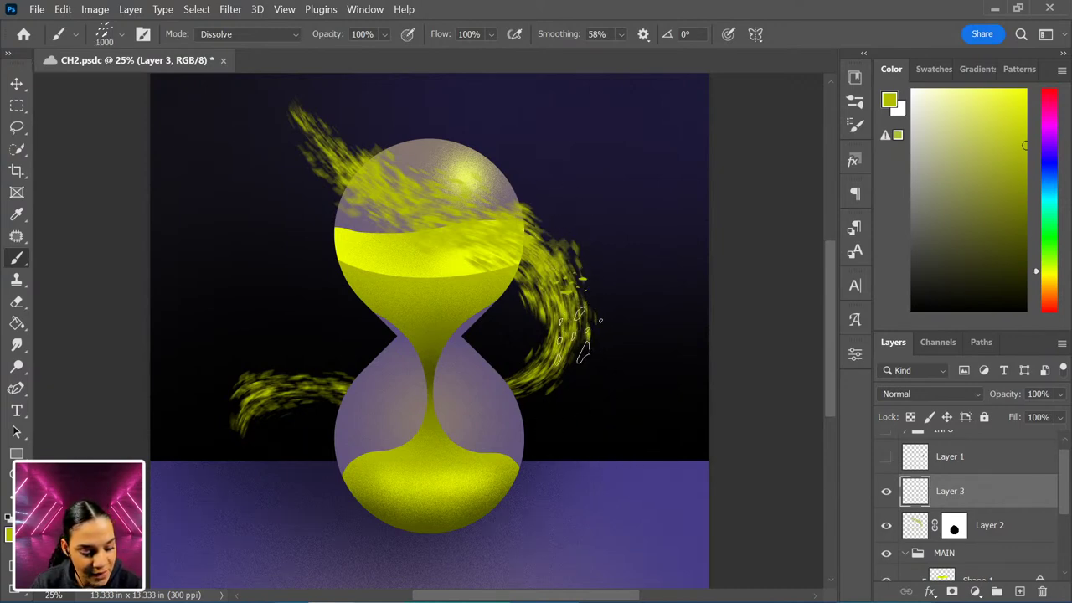
- Stamp yellow grit dabs along the right, upper-left and left sand swirls
{"action": "left_click", "coordinate": [578, 362]}
{"action": "left_click", "coordinate": [381, 154]}
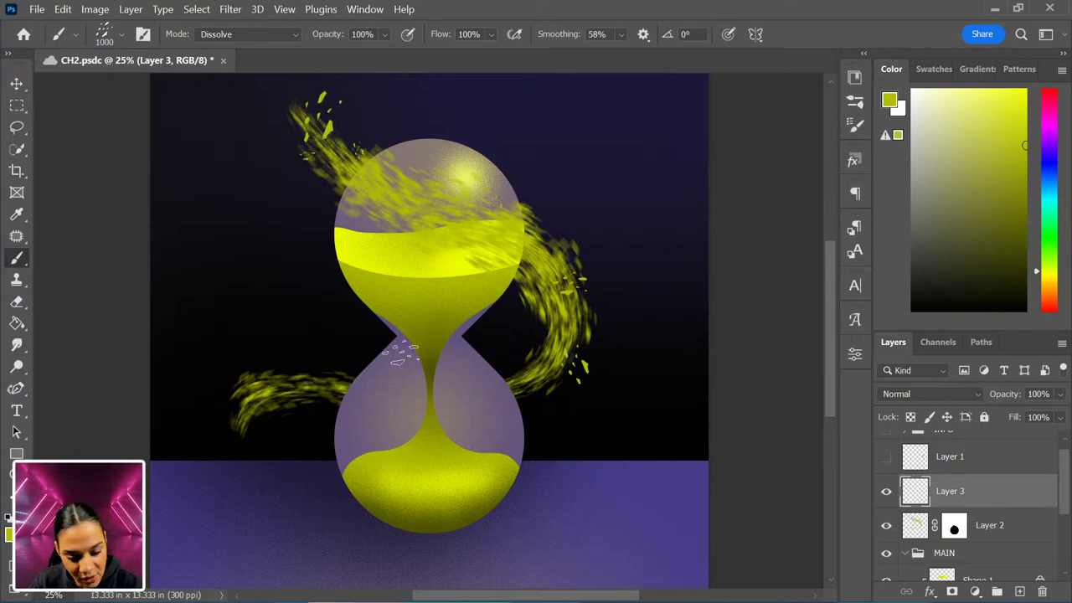
{"action": "left_click", "coordinate": [281, 364]}
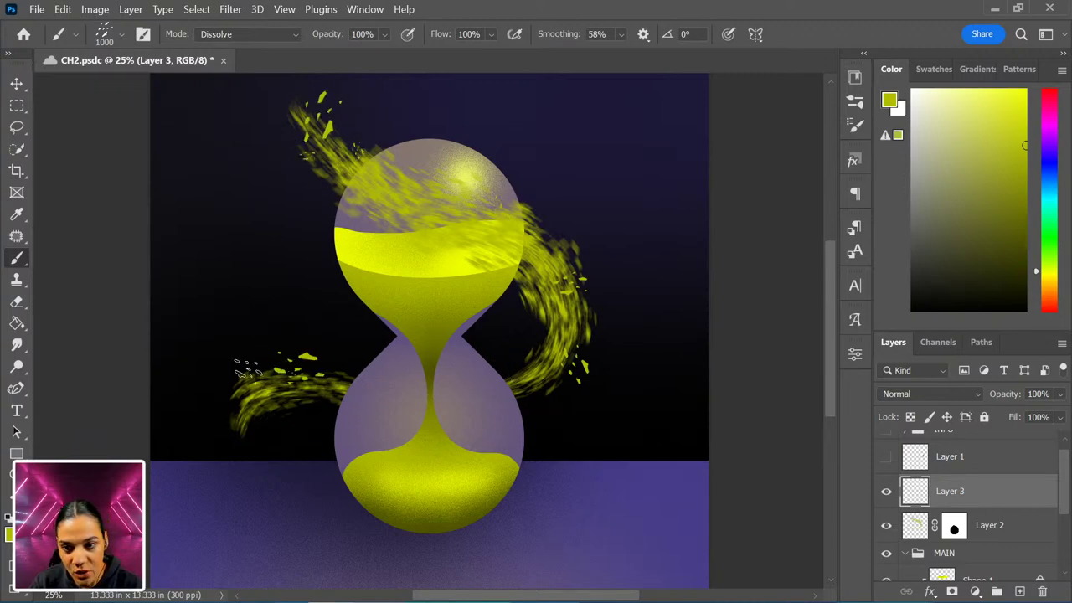
{"action": "left_click", "coordinate": [348, 360]}
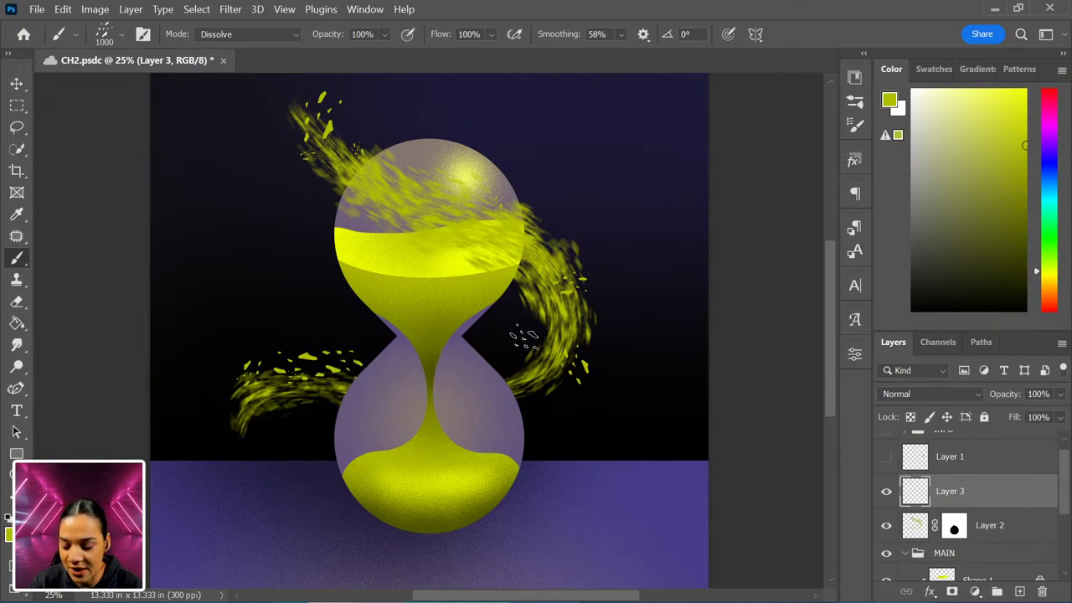
- Add a layer mask to Layer 3 and choose the Soft Round Pressure Opacity and Flow brush
{"action": "key", "text": "e"}
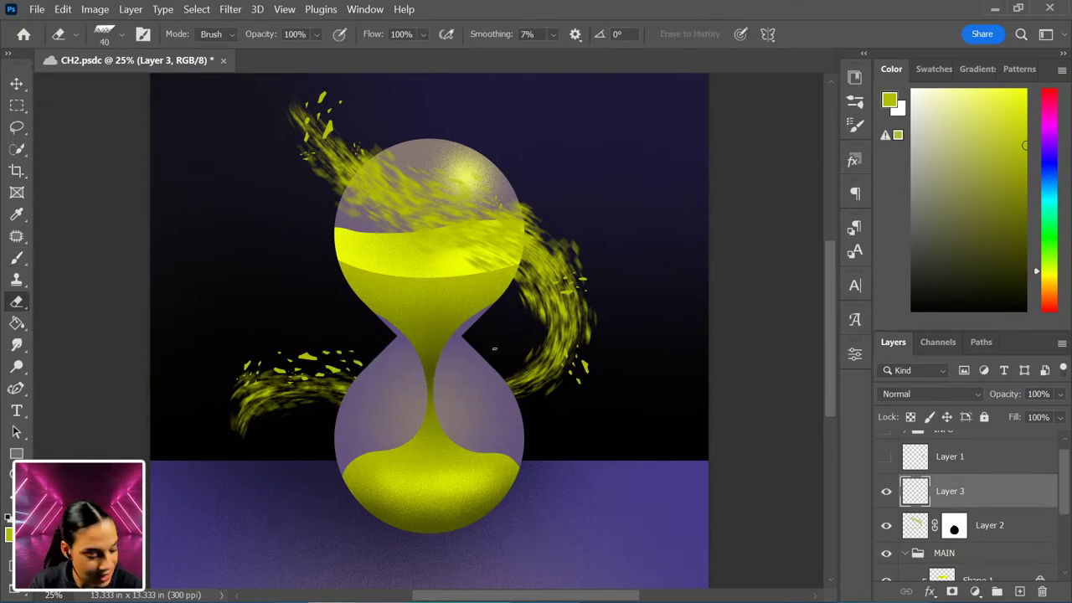
{"action": "left_click", "coordinate": [953, 592]}
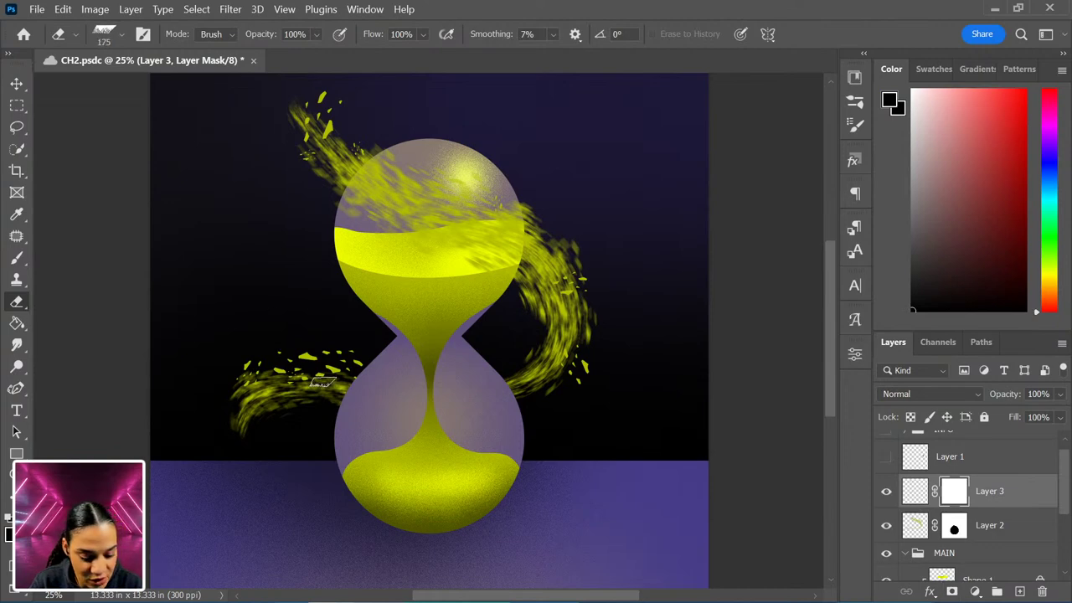
{"action": "key", "text": "b"}
{"action": "right_click", "coordinate": [400, 275]}
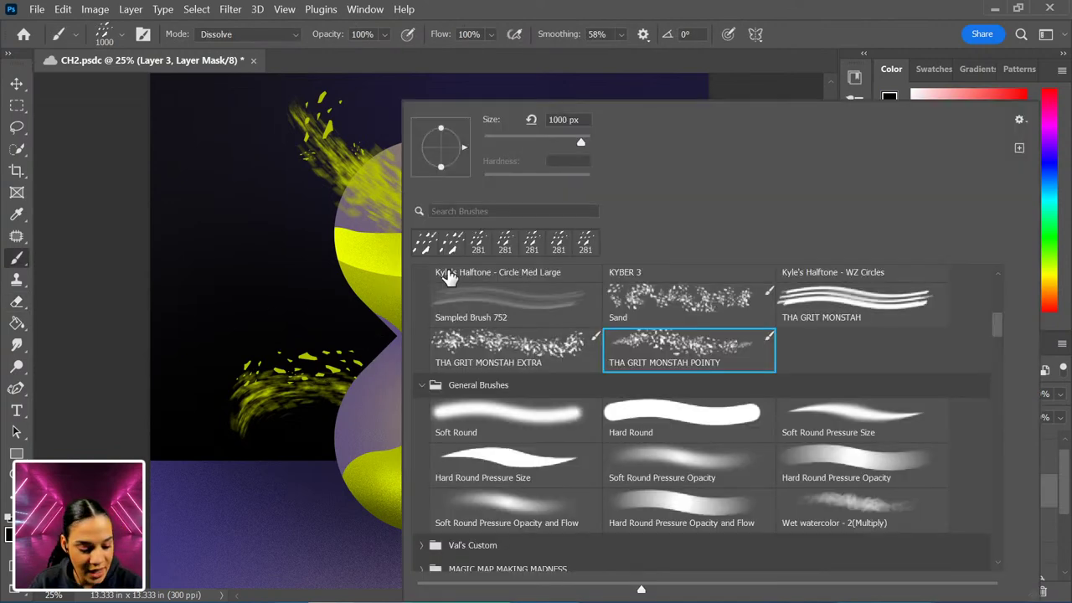
{"action": "left_click", "coordinate": [536, 513]}
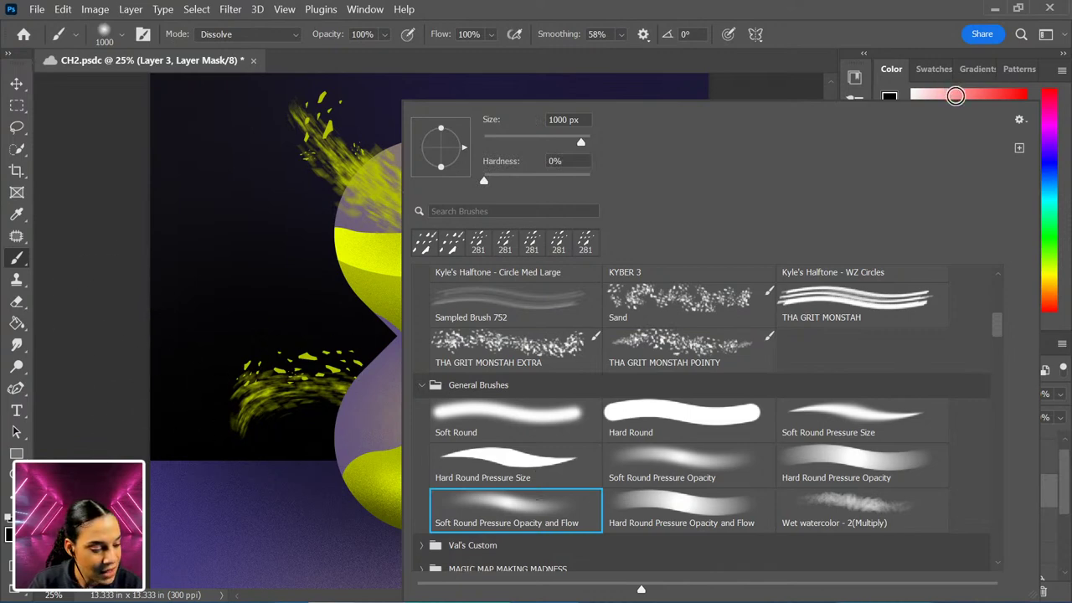
{"action": "key", "text": "Return"}
- Paint black on the mask at sizes 250–400 to hide excess grit on the right and upper-left swirls
{"action": "key", "text": "bracketleft"}
{"action": "key", "text": "bracketleft"}
{"action": "key", "text": "bracketleft"}
{"action": "key", "text": "bracketleft"}
{"action": "key", "text": "bracketleft"}
{"action": "key", "text": "bracketleft"}
{"action": "key", "text": "bracketleft"}
{"action": "key", "text": "bracketleft"}
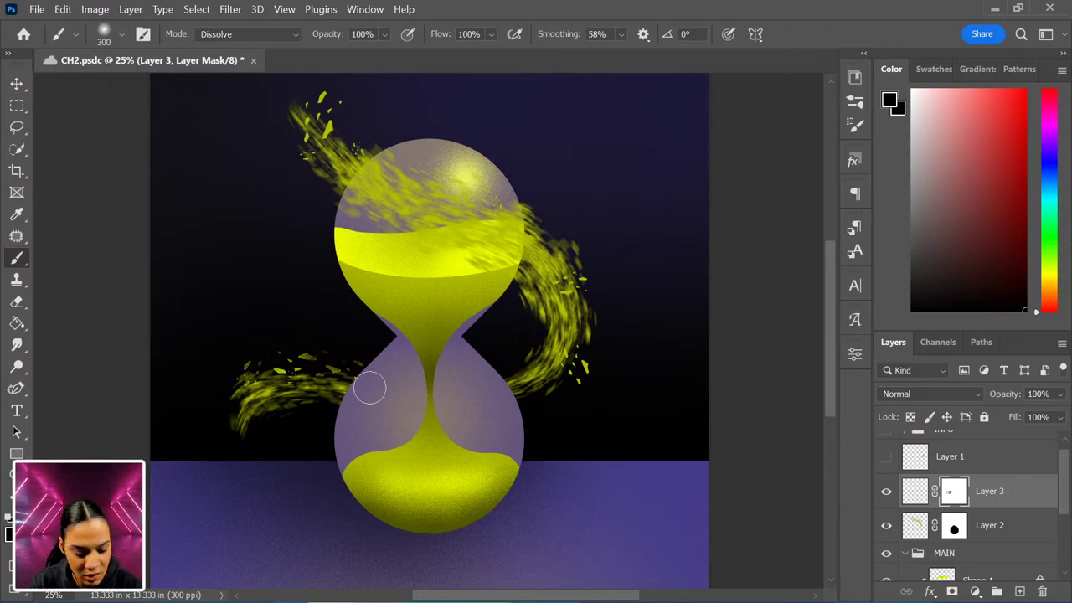
{"action": "key", "text": "bracketright"}
{"action": "key", "text": "bracketright"}
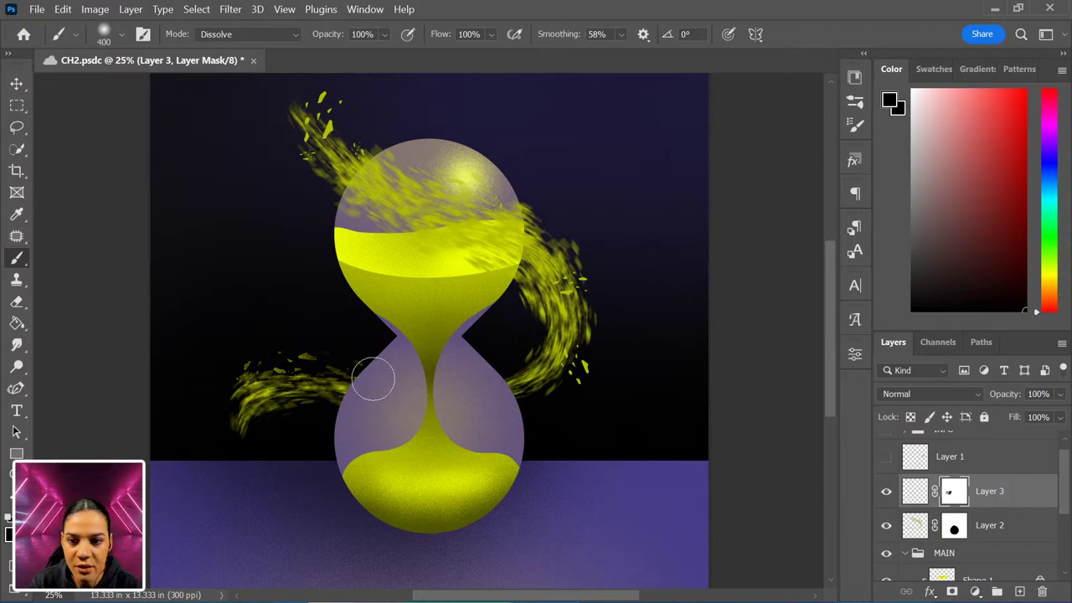
{"action": "mouse_move", "coordinate": [552, 302]}
{"action": "left_mouse_down"}
{"action": "mouse_move", "coordinate": [566, 301]}
{"action": "mouse_move", "coordinate": [577, 333]}
{"action": "left_mouse_up"}
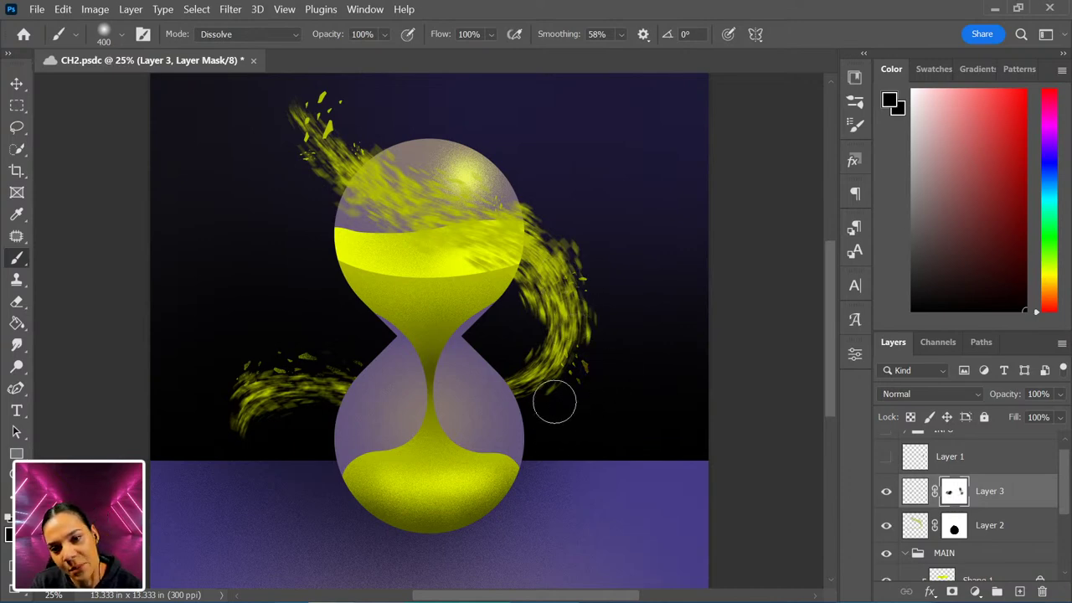
{"action": "mouse_move", "coordinate": [380, 141]}
{"action": "left_mouse_down"}
{"action": "mouse_move", "coordinate": [334, 137]}
{"action": "mouse_move", "coordinate": [335, 151]}
{"action": "mouse_move", "coordinate": [360, 105]}
{"action": "mouse_move", "coordinate": [319, 95]}
{"action": "left_mouse_up"}
{"action": "left_click_drag", "start_coordinate": [168, 59], "coordinate": [360, 53]}
{"action": "key", "text": "bracketleft"}
{"action": "key", "text": "bracketleft"}
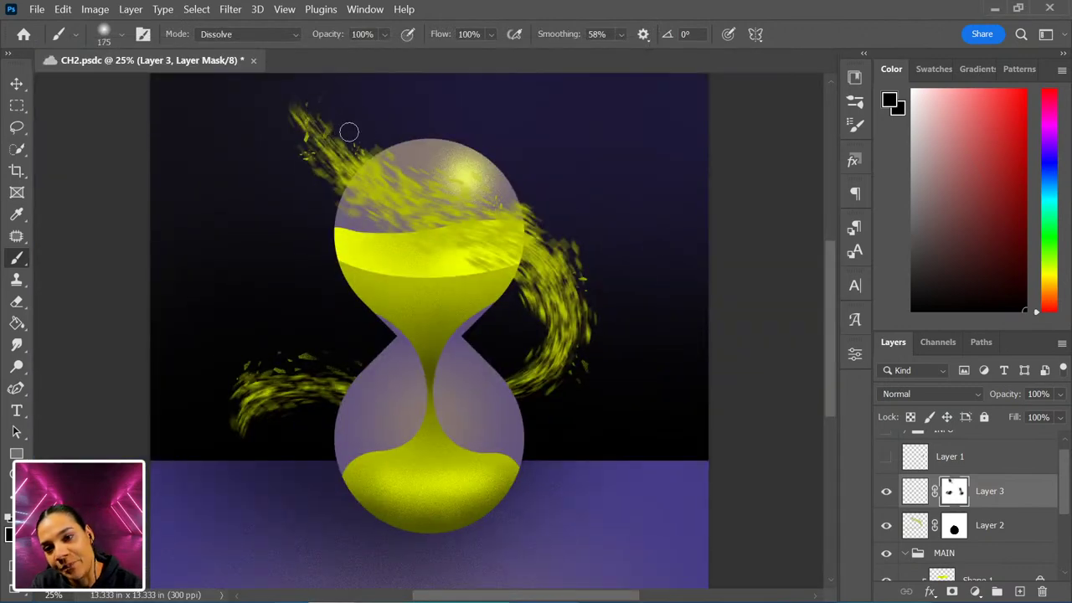